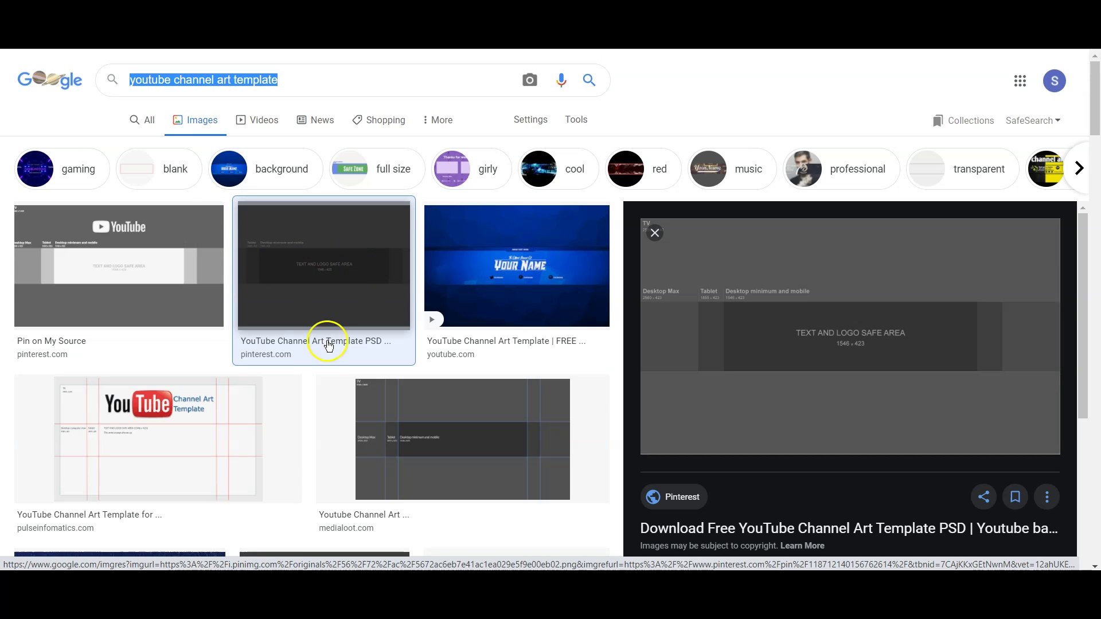
Save the 2560 × 1440 YouTube channel art template image as a PNG in the Channel art template folder on the Desktop
left_click(355, 295)
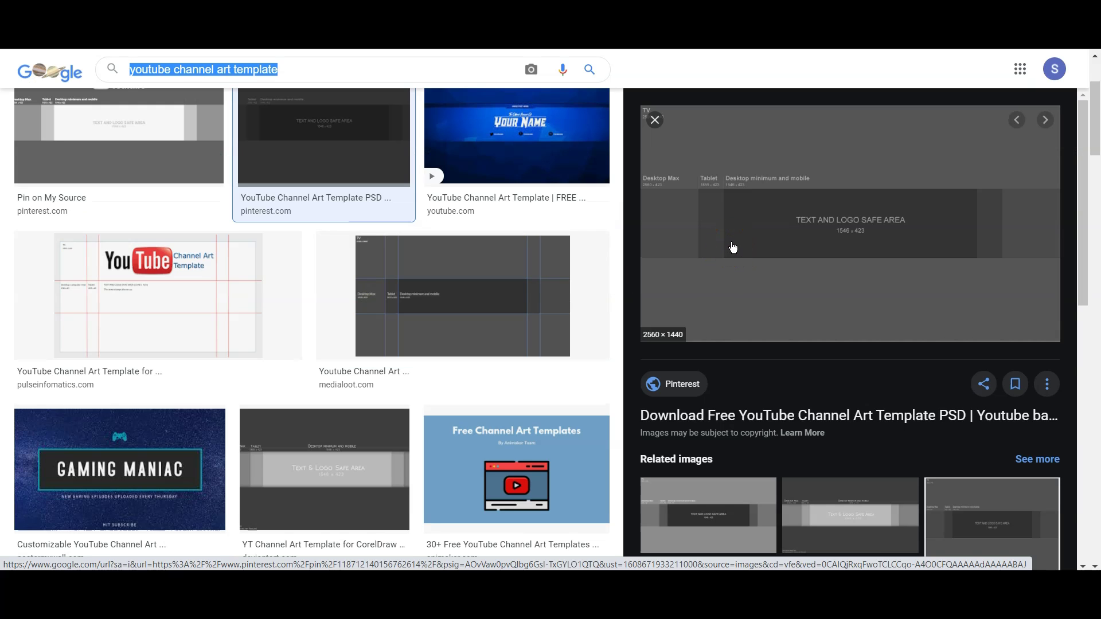
right_click(732, 244)
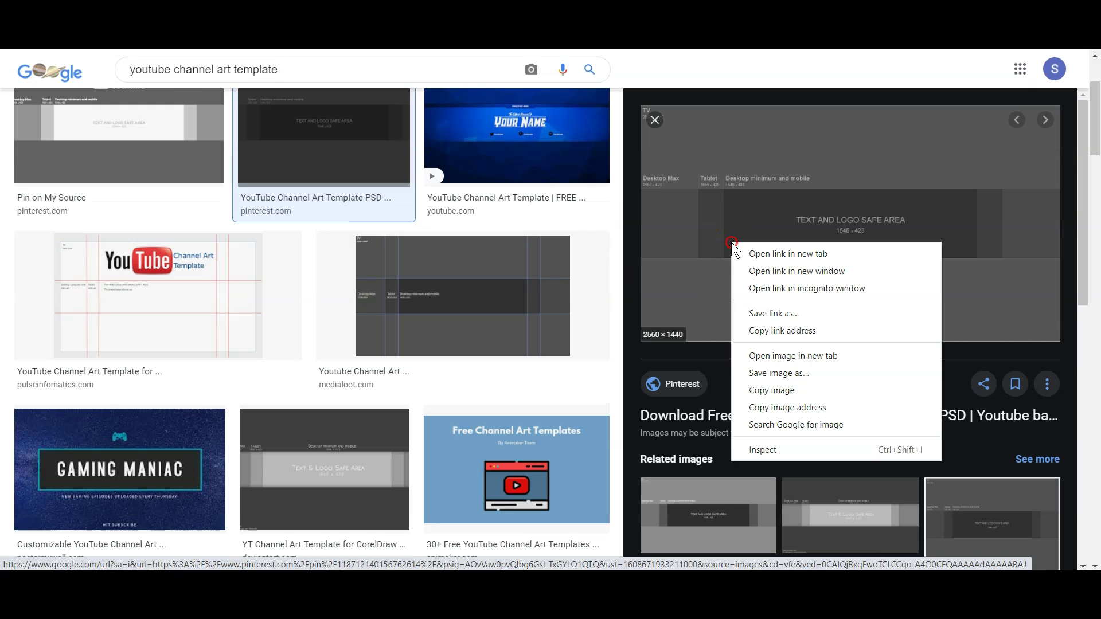
left_click(783, 373)
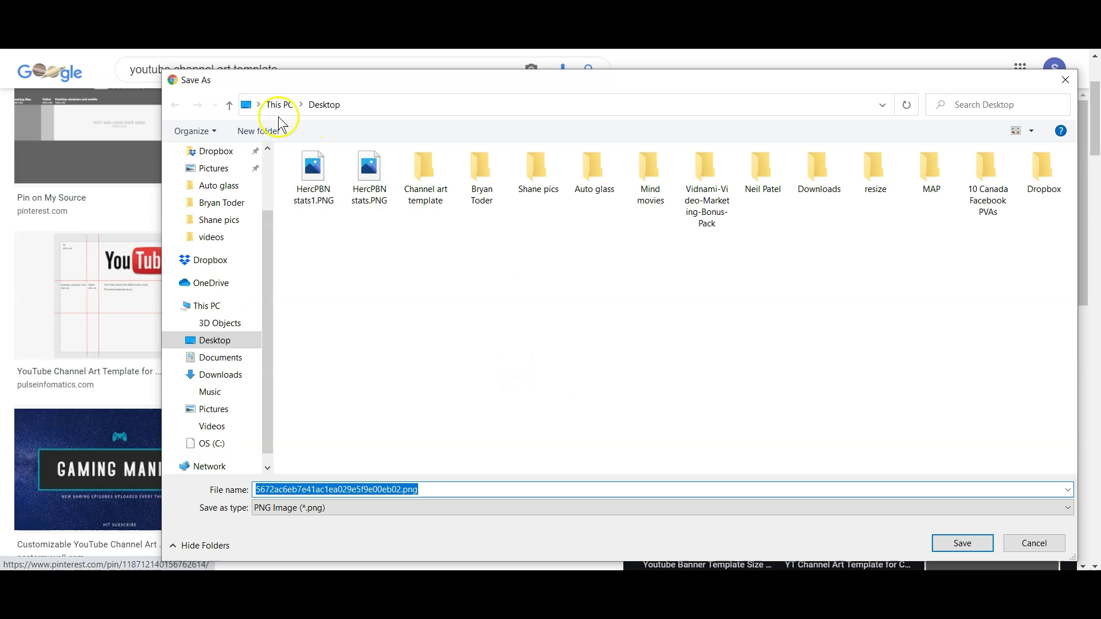
left_click(229, 107)
left_click(228, 109)
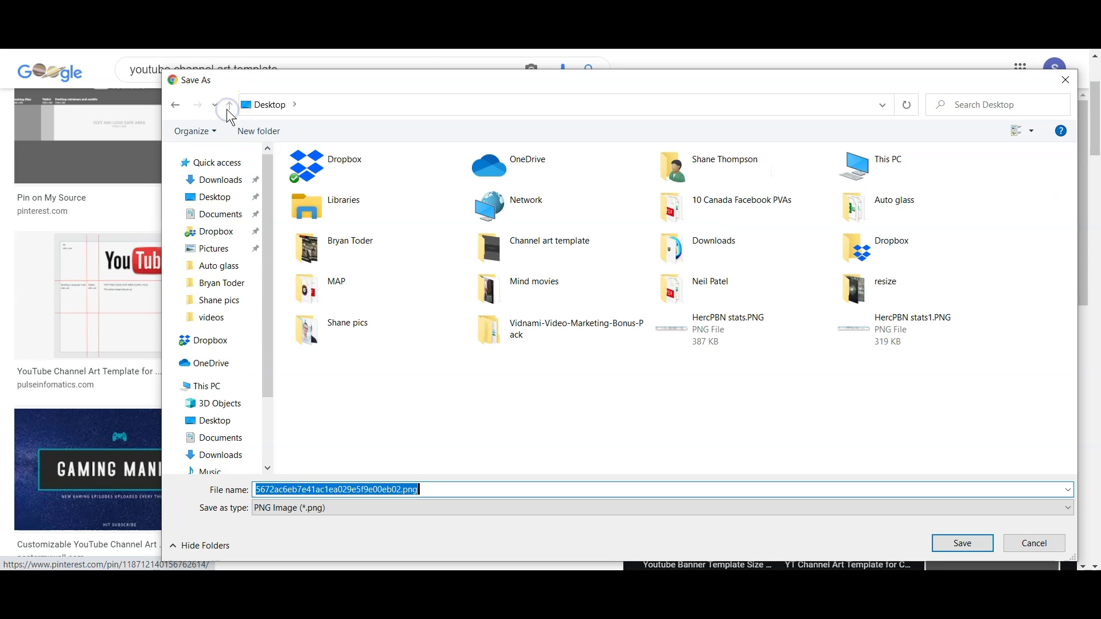
double_click(541, 246)
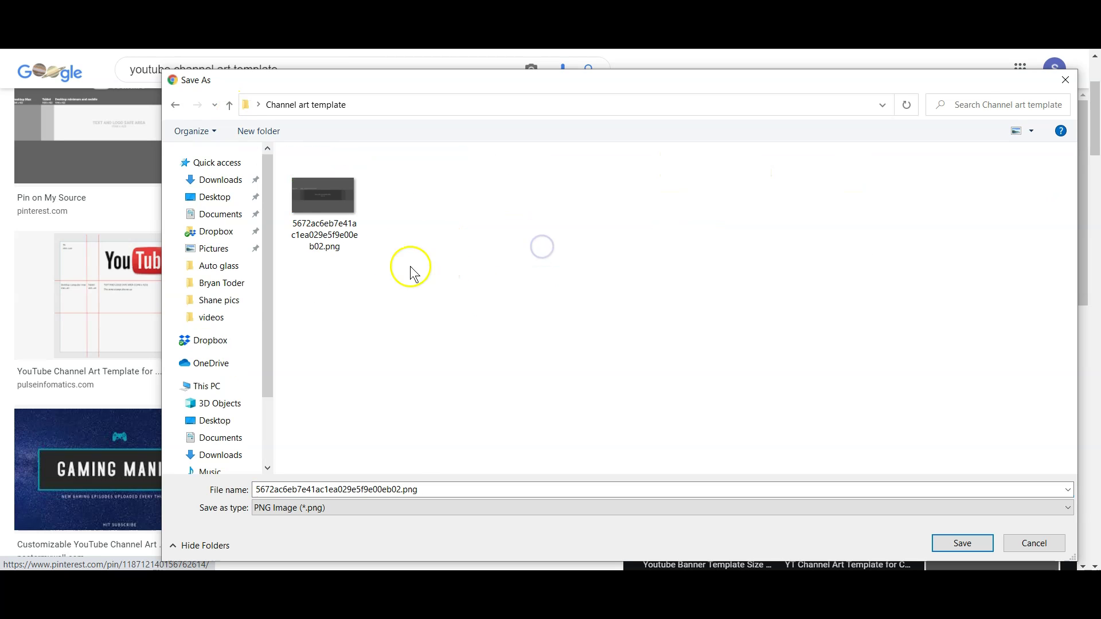
left_click(960, 543)
left_click(652, 290)
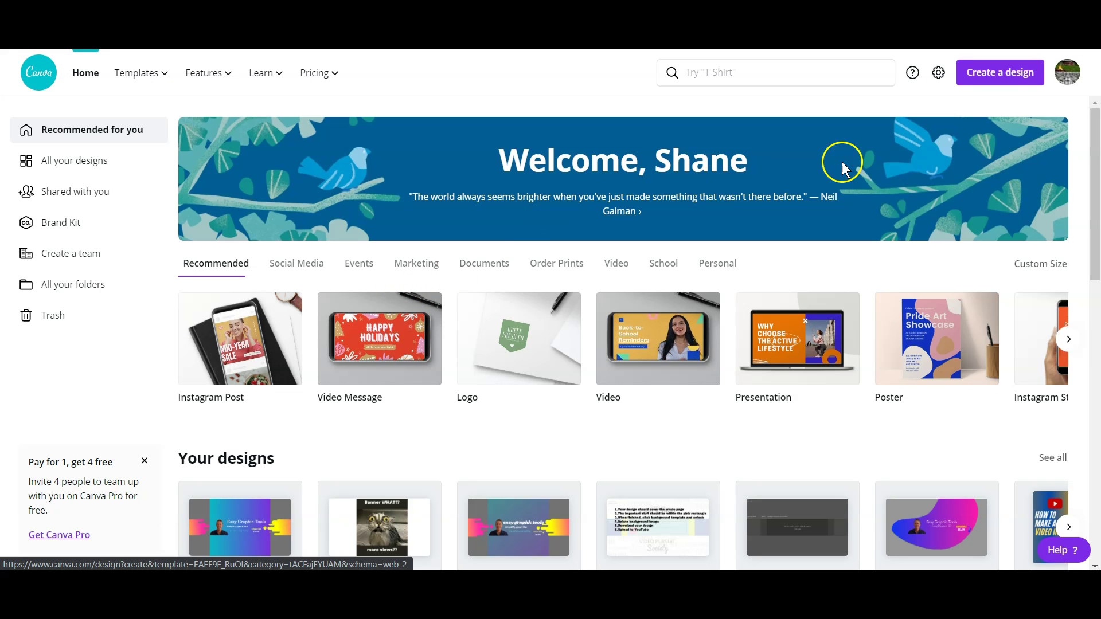
In Canva, search for youtube channel art and create a blank YouTube Channel Art design
left_click(755, 73)
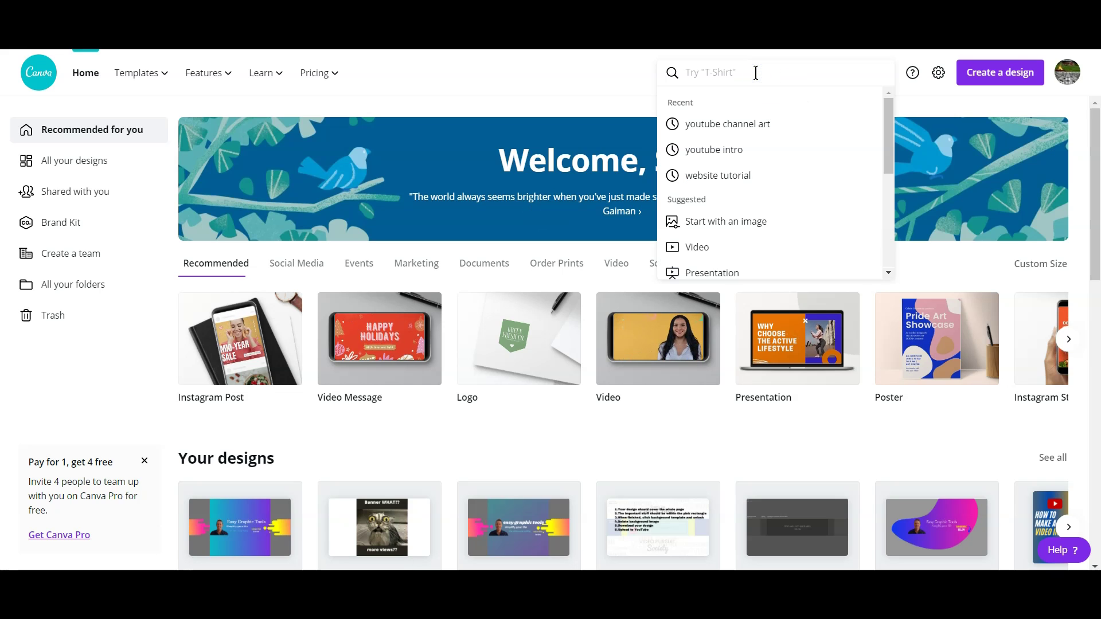
left_click(741, 130)
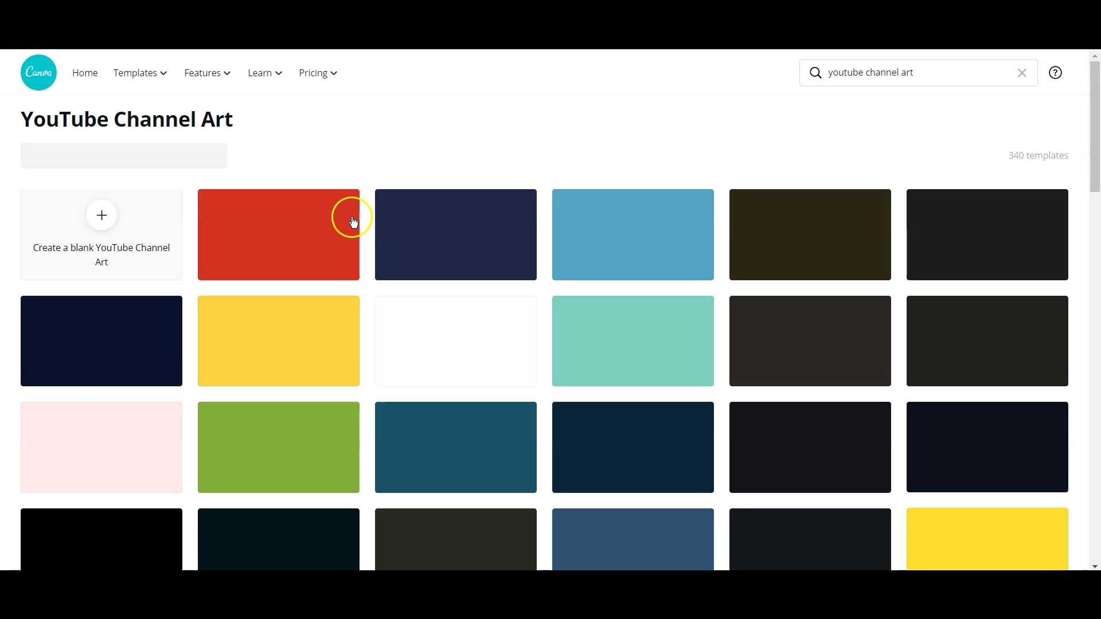
left_click(344, 213)
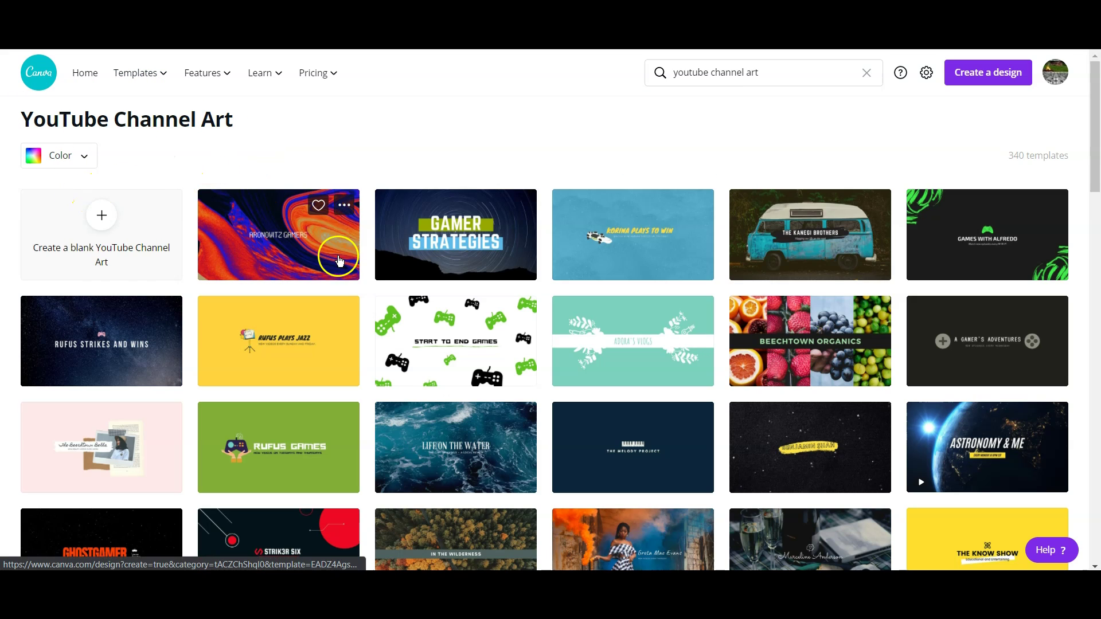
scroll(442, 352, "down", 10)
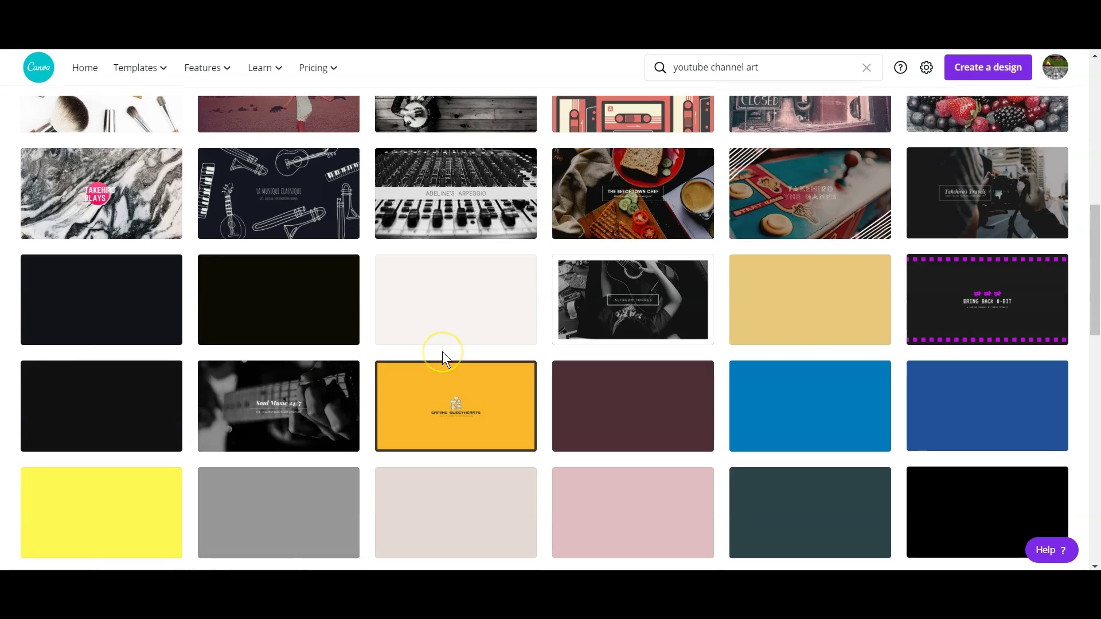
scroll(342, 367, "up", 7)
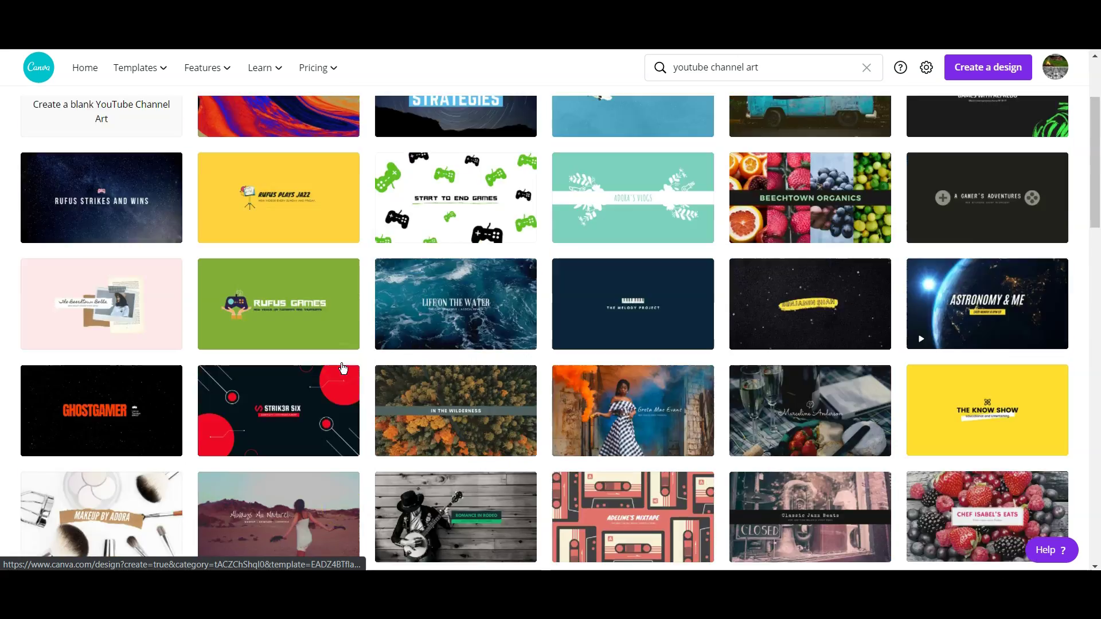
scroll(342, 367, "up", 3)
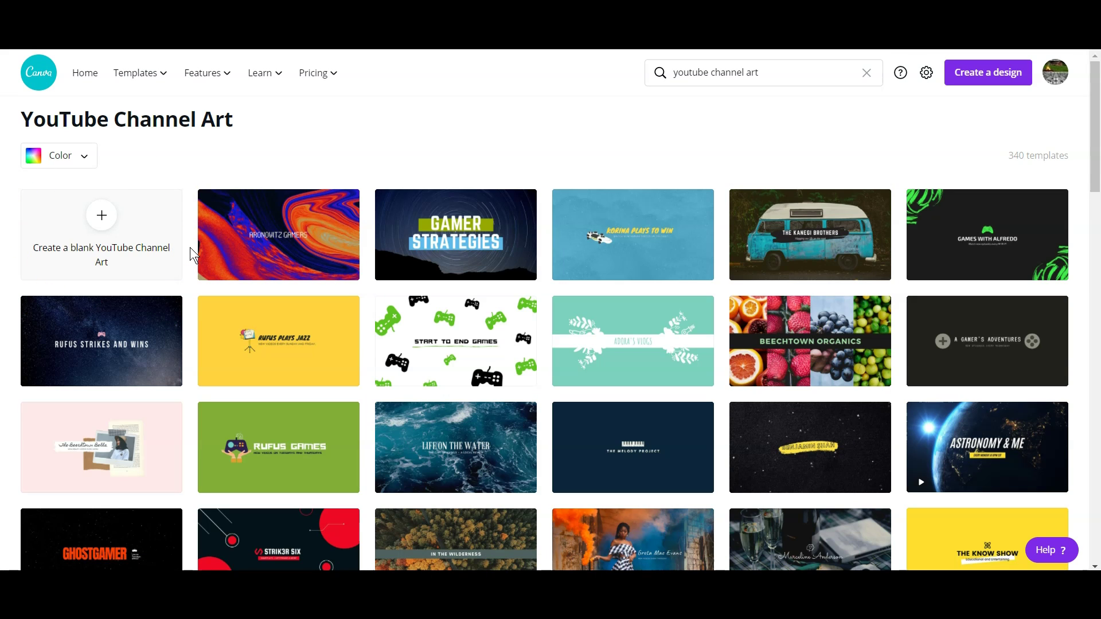
left_click(104, 216)
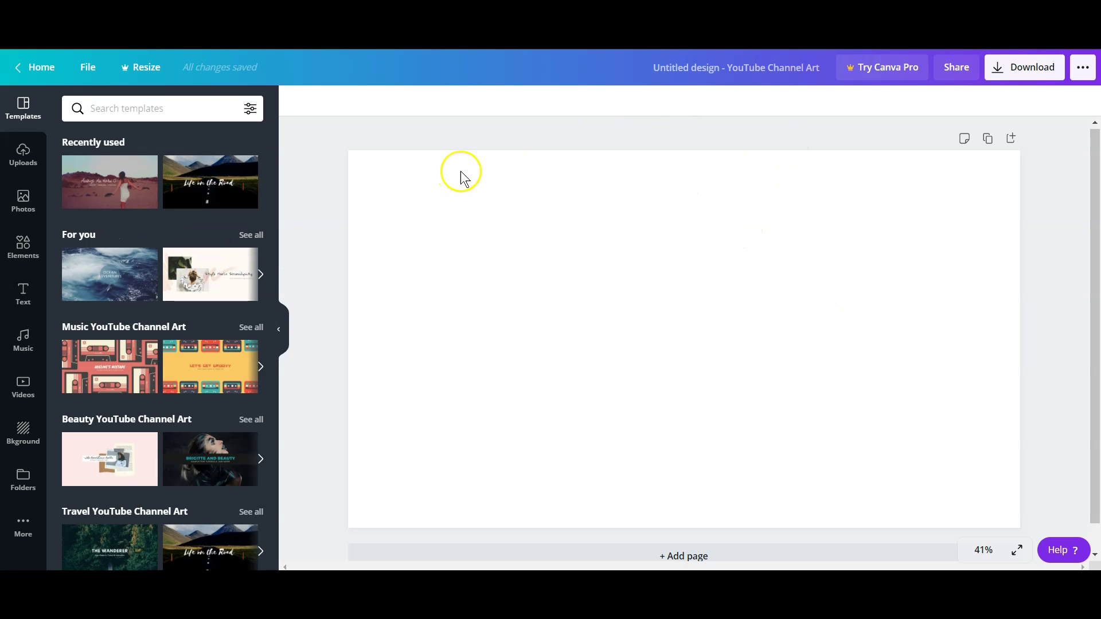
Place the uploaded dark safe-area template image as the full-page background of the blank design
left_click(23, 161)
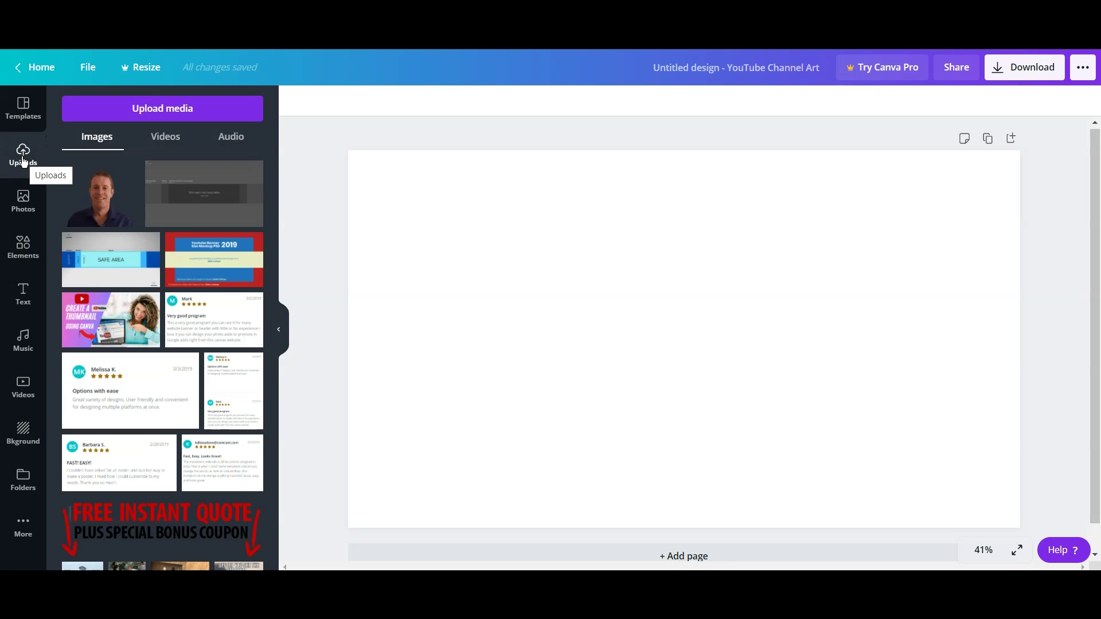
left_click(199, 189)
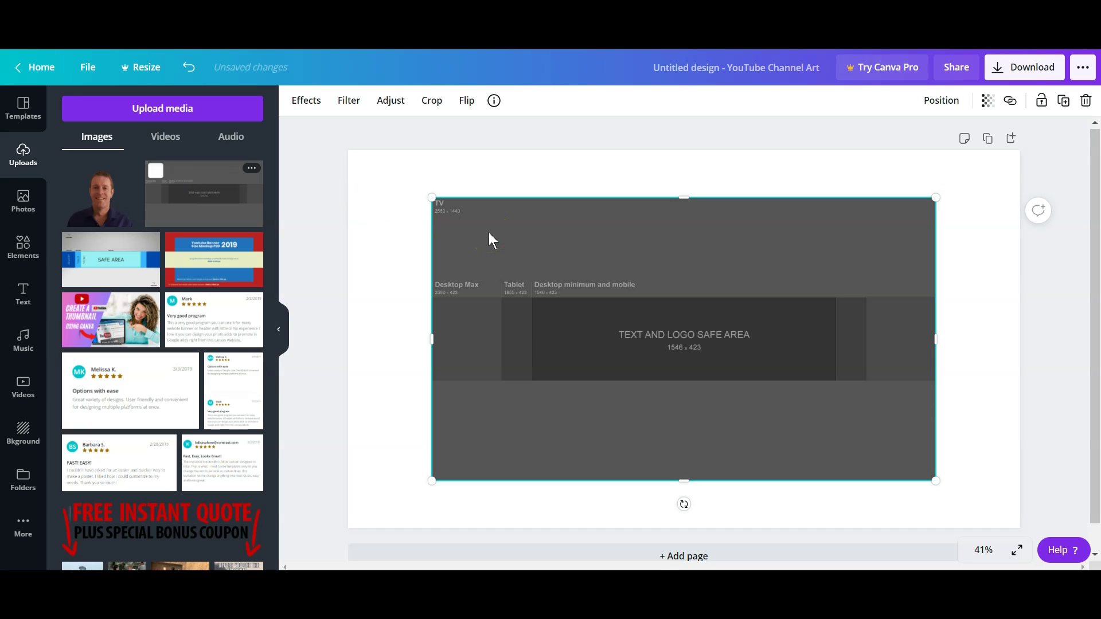
key("Delete")
left_click_drag(243, 229, 364, 244)
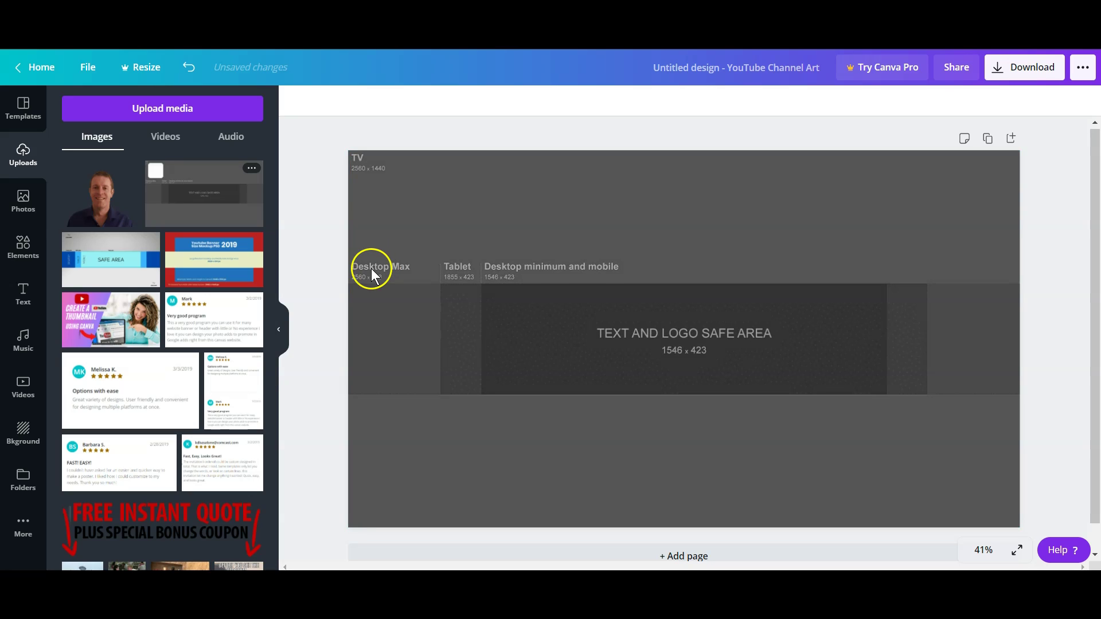
Lock the template background image in place on the page
left_click(277, 332)
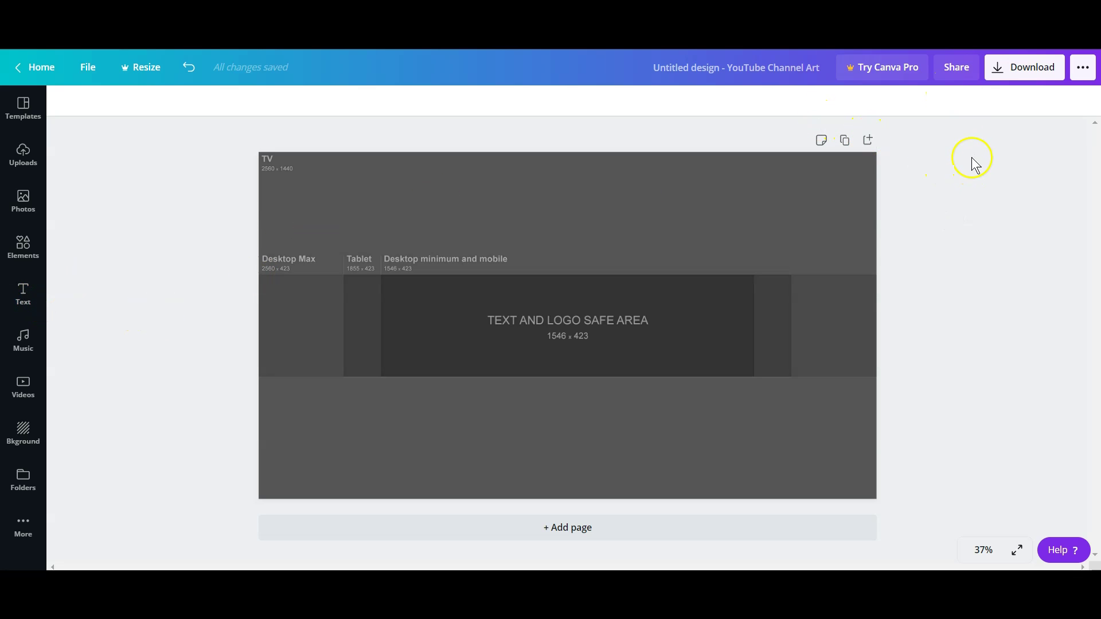
left_click(338, 248)
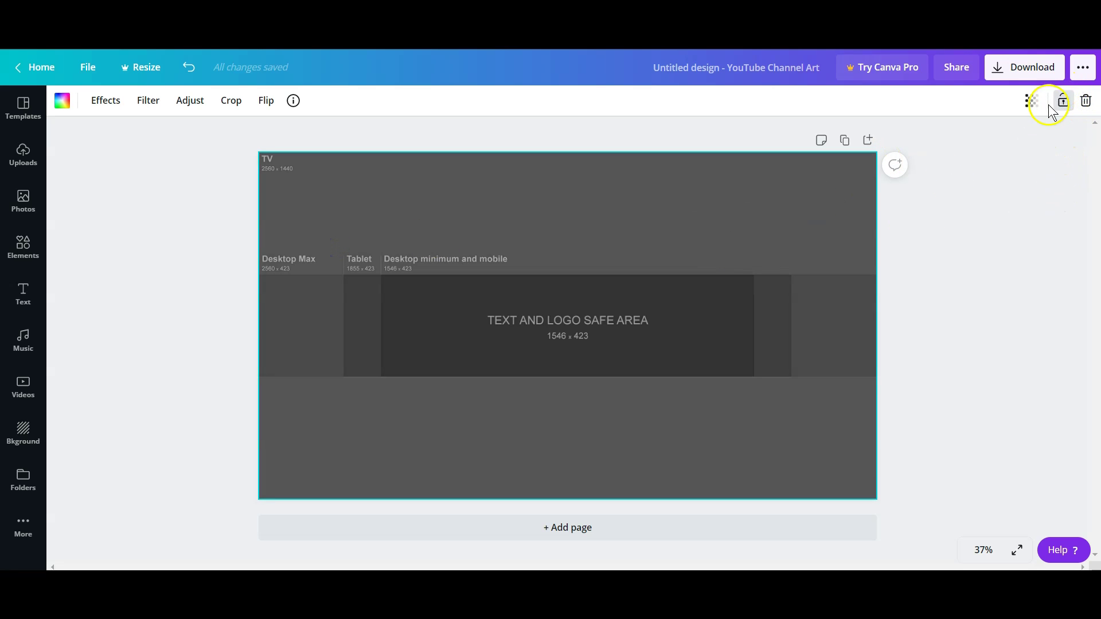
left_click(1062, 103)
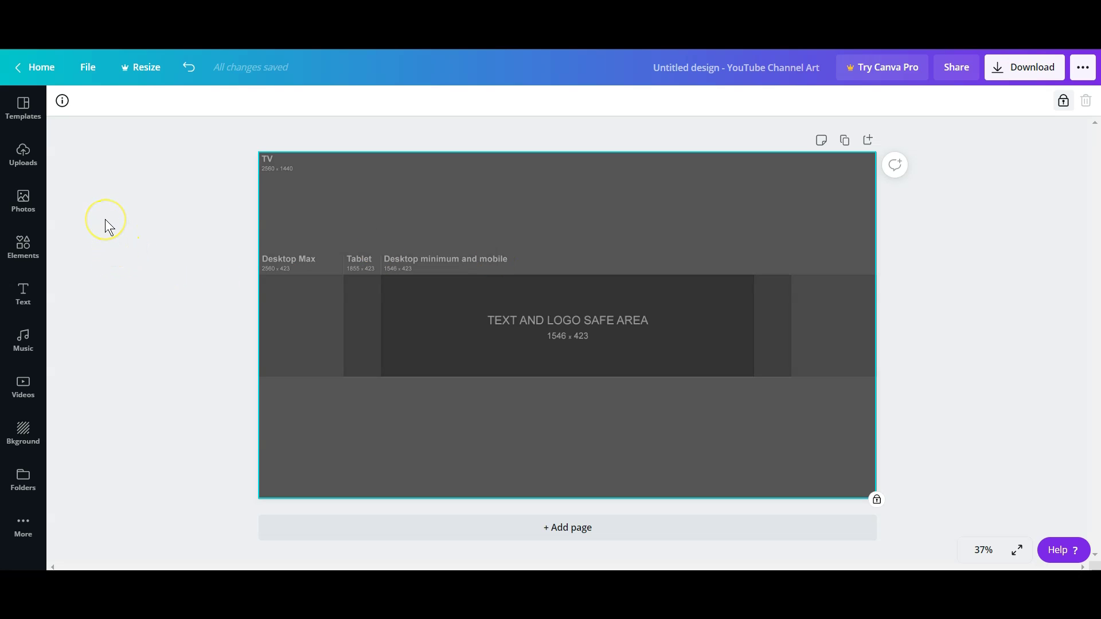
Add a square shape, stretch it to cover the whole page, and set its transparency to 35
left_click(24, 246)
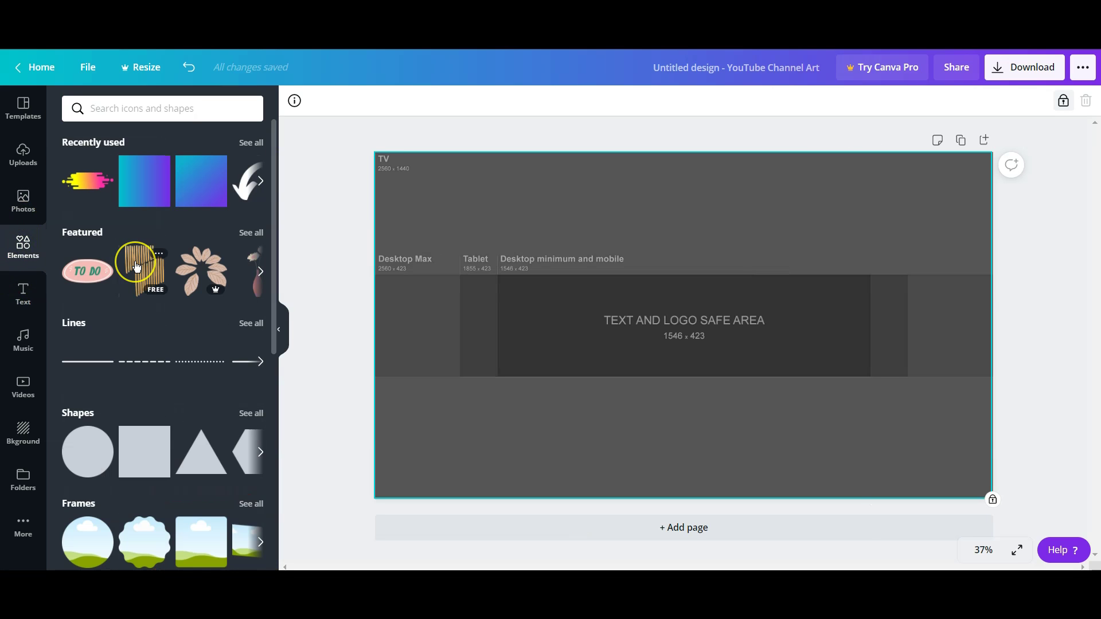
scroll(135, 263, "down", 3)
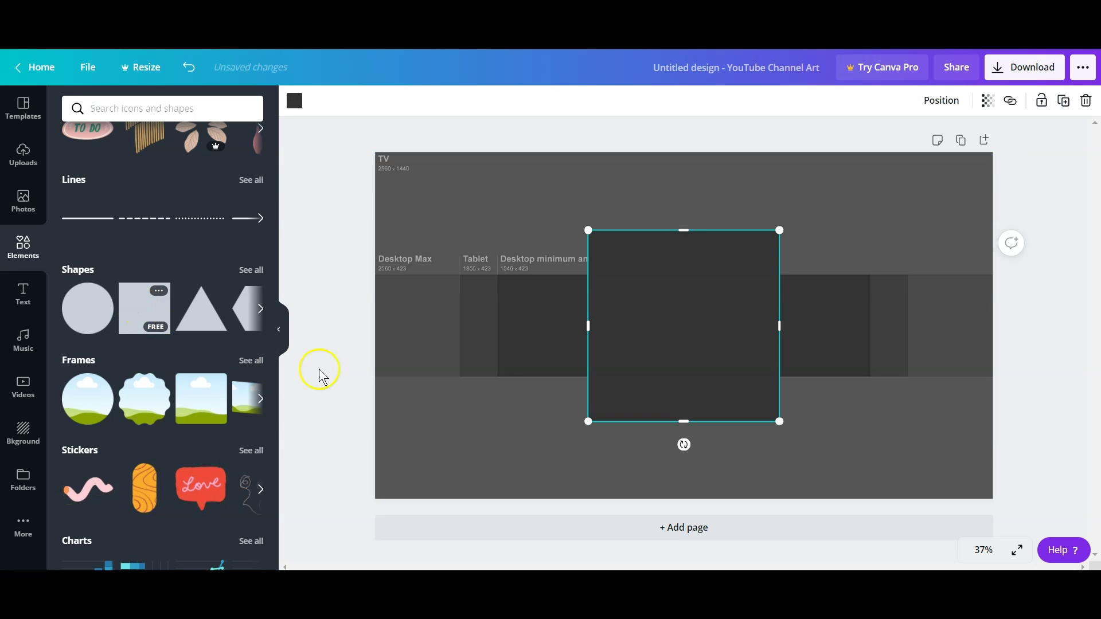
left_click_drag(587, 325, 378, 334)
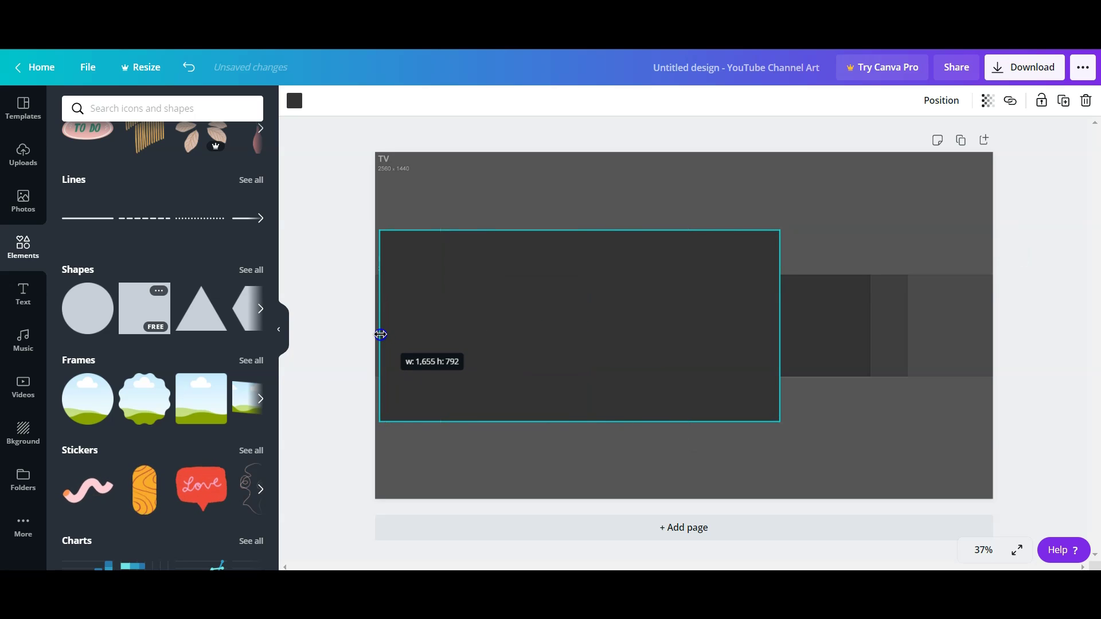
left_click_drag(781, 328, 993, 337)
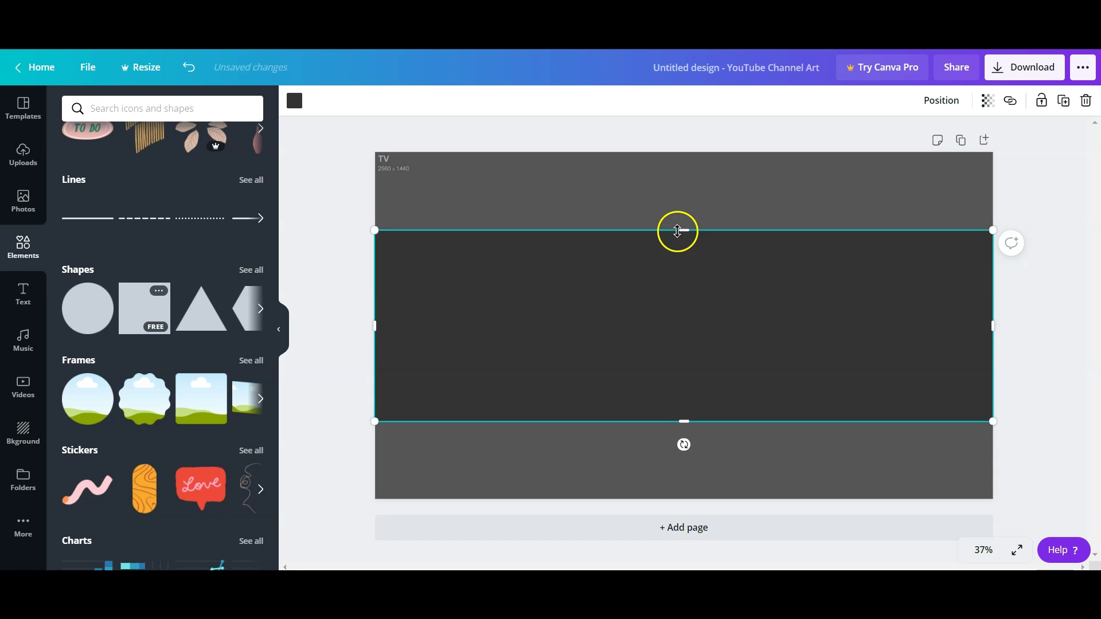
left_click_drag(683, 225, 682, 156)
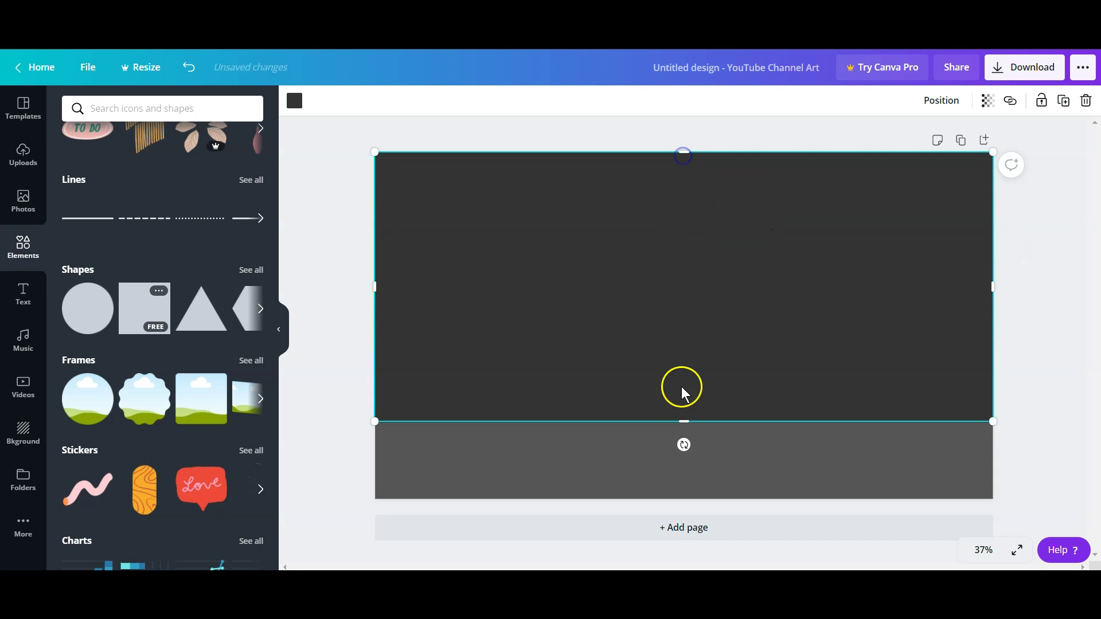
left_click_drag(683, 419, 688, 499)
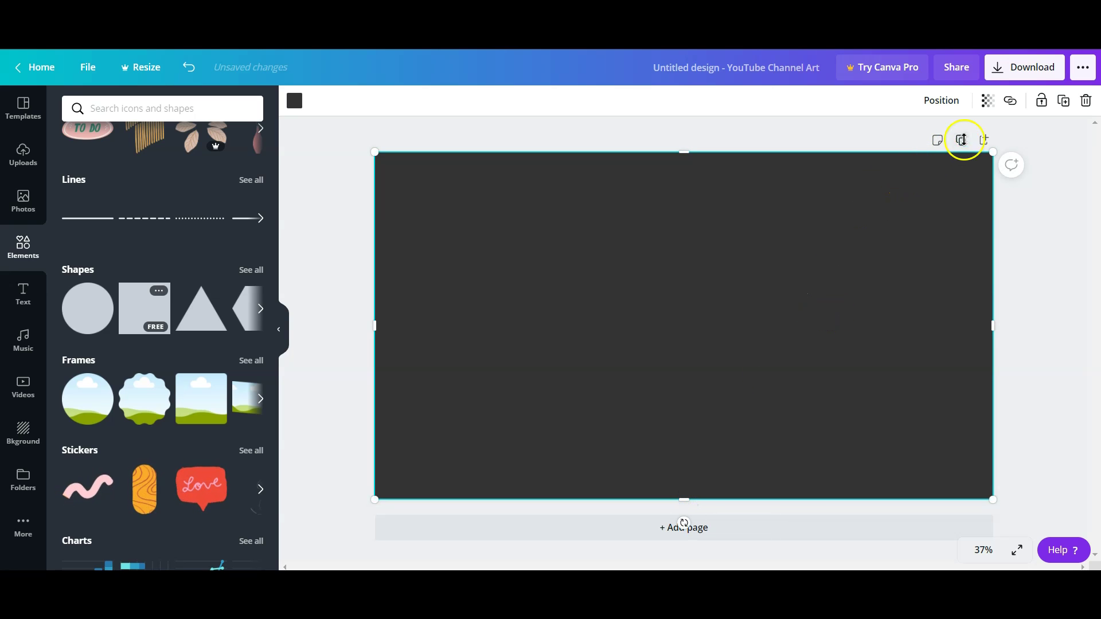
left_click(986, 102)
left_click_drag(949, 134, 902, 144)
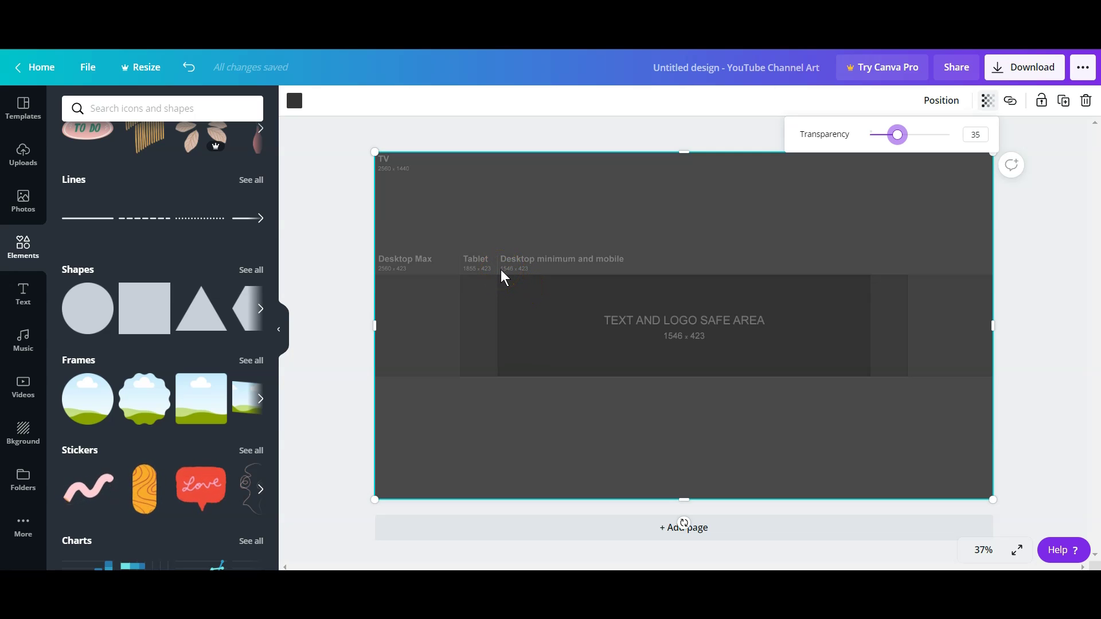
Search the elements for gradient and place the teal-to-purple gradient square over the template's safe area
scroll(63, 359, "up", 3)
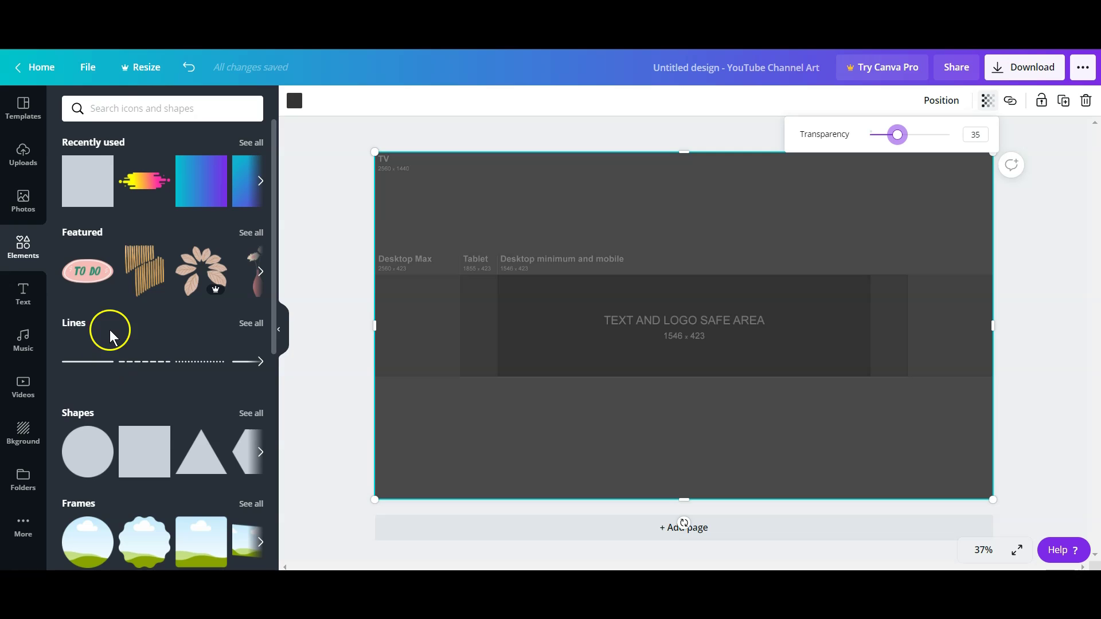
left_click(122, 108)
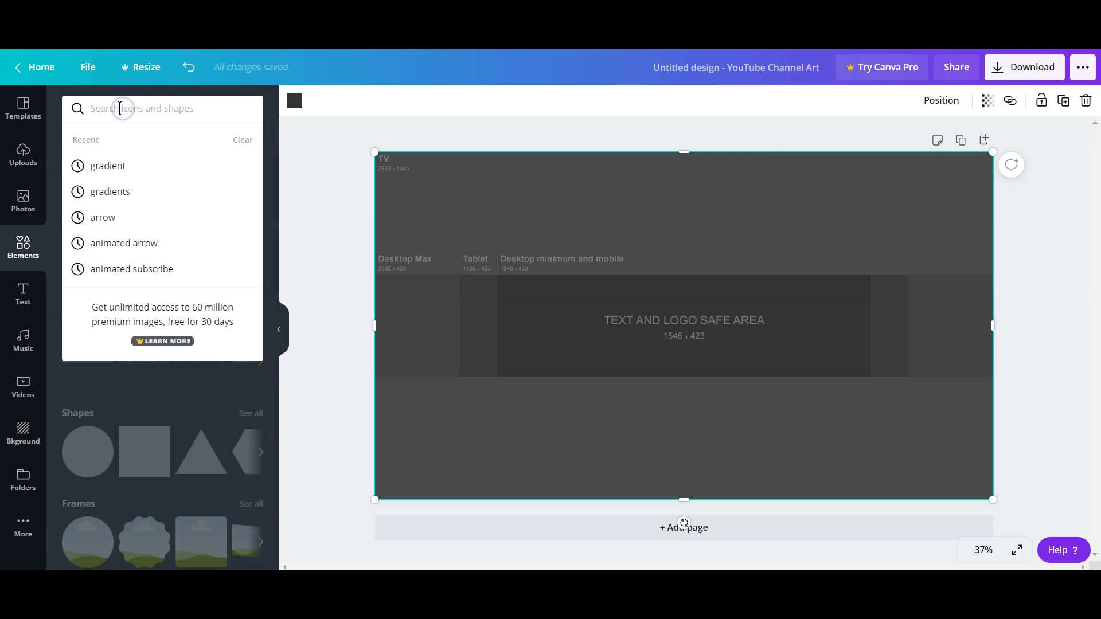
type("gradient")
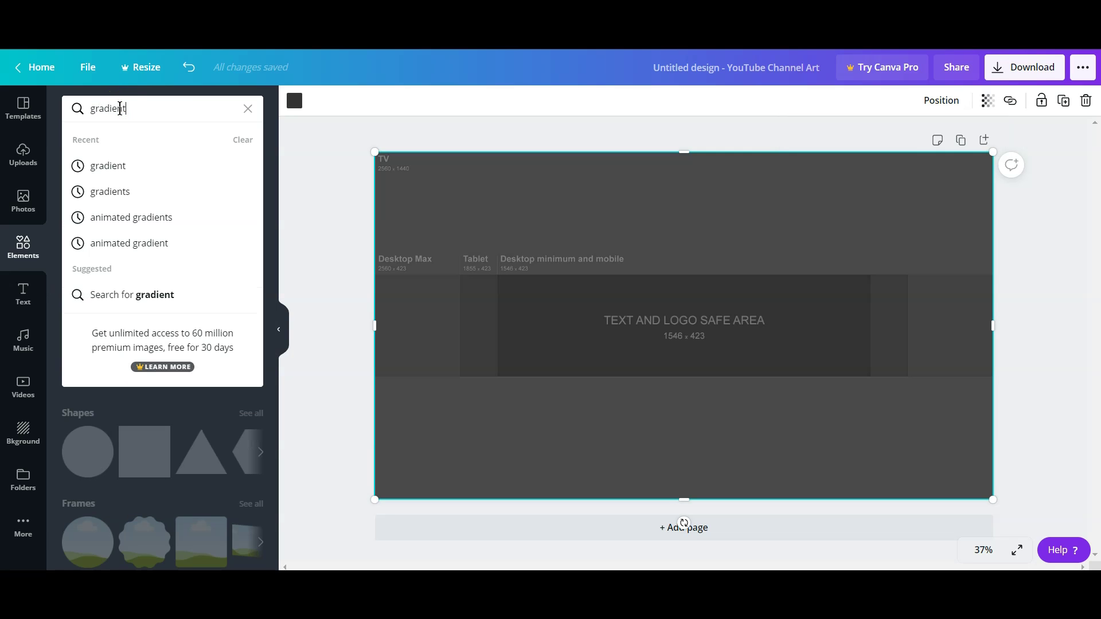
key("Return")
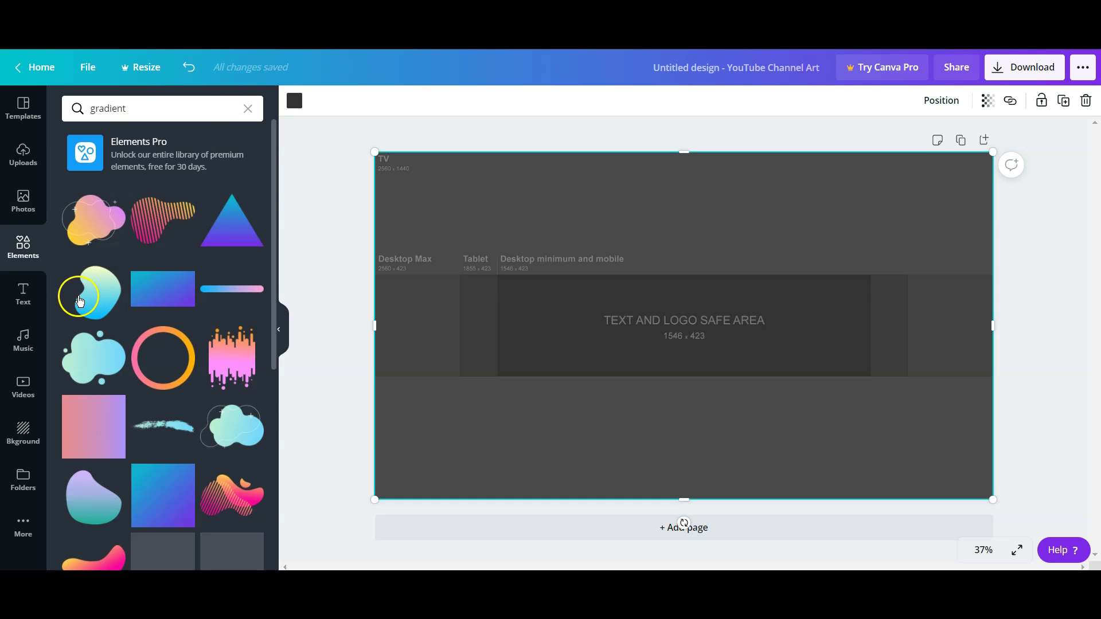
scroll(104, 331, "down", 5)
scroll(104, 331, "up", 3)
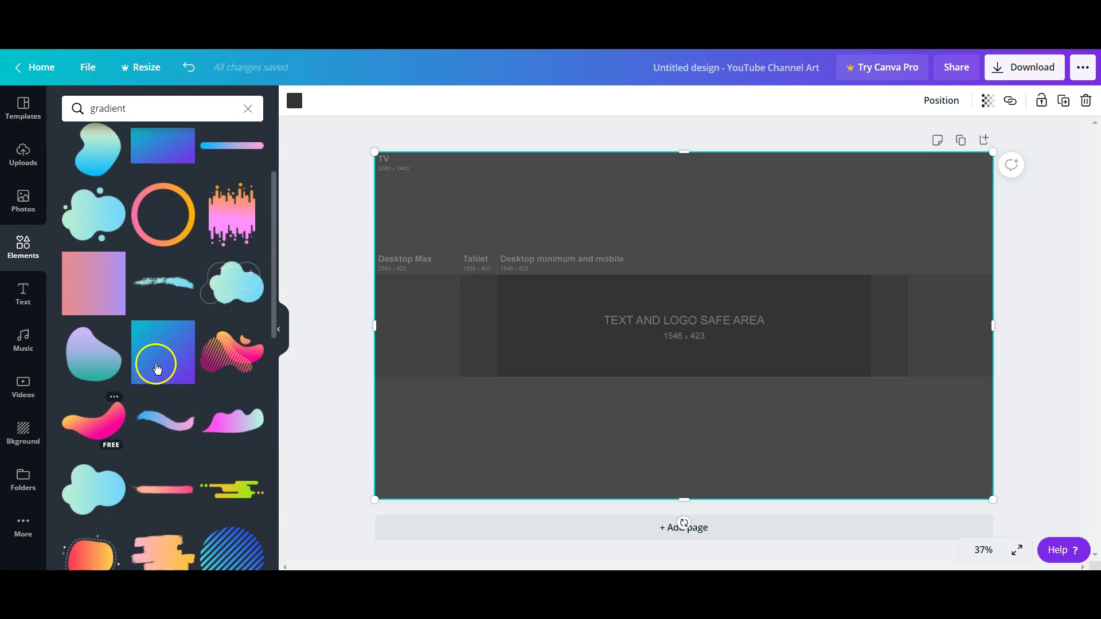
left_click_drag(172, 344, 535, 283)
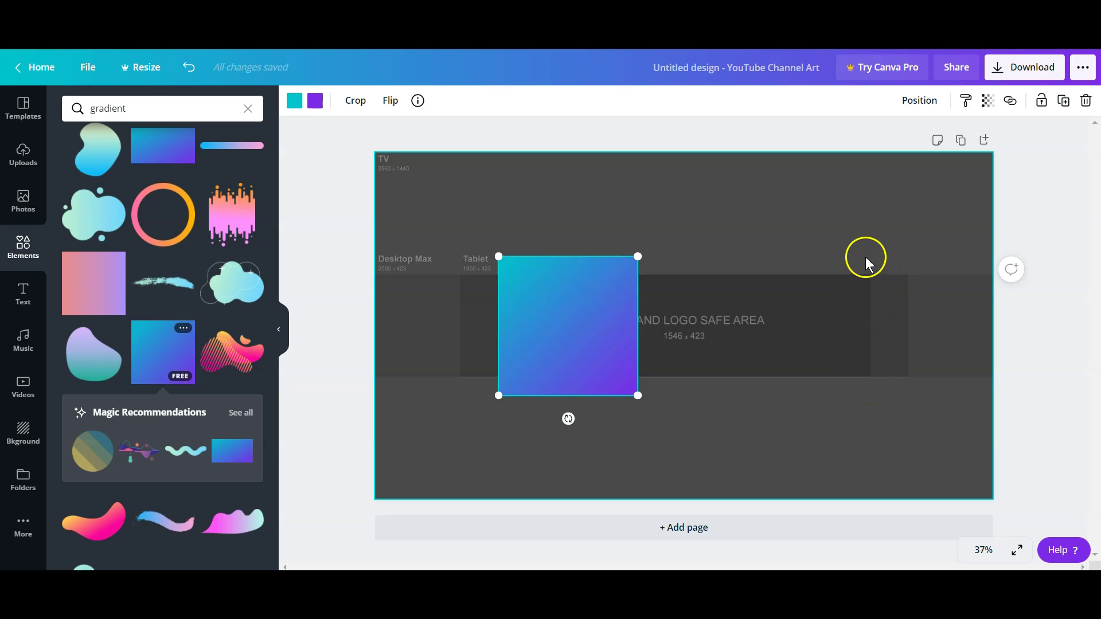
Enlarge the gradient square to span the page height, centre it horizontally, and set its transparency to 53
left_click_drag(643, 407, 985, 516)
left_click_drag(663, 435, 662, 330)
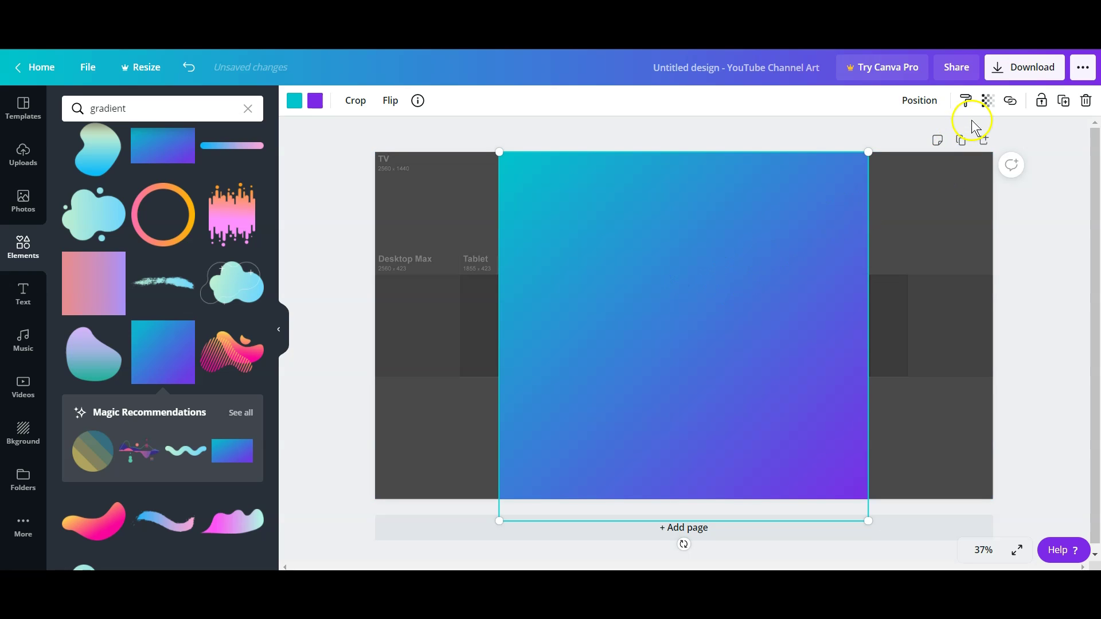
left_click(989, 102)
left_click_drag(953, 139, 893, 144)
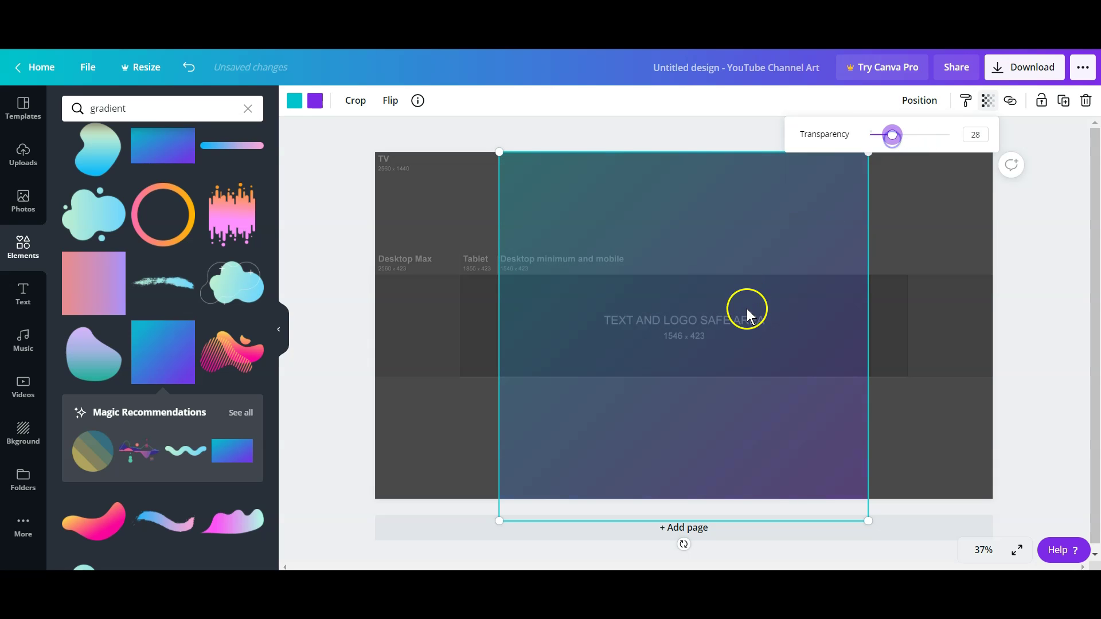
left_click_drag(892, 134, 916, 135)
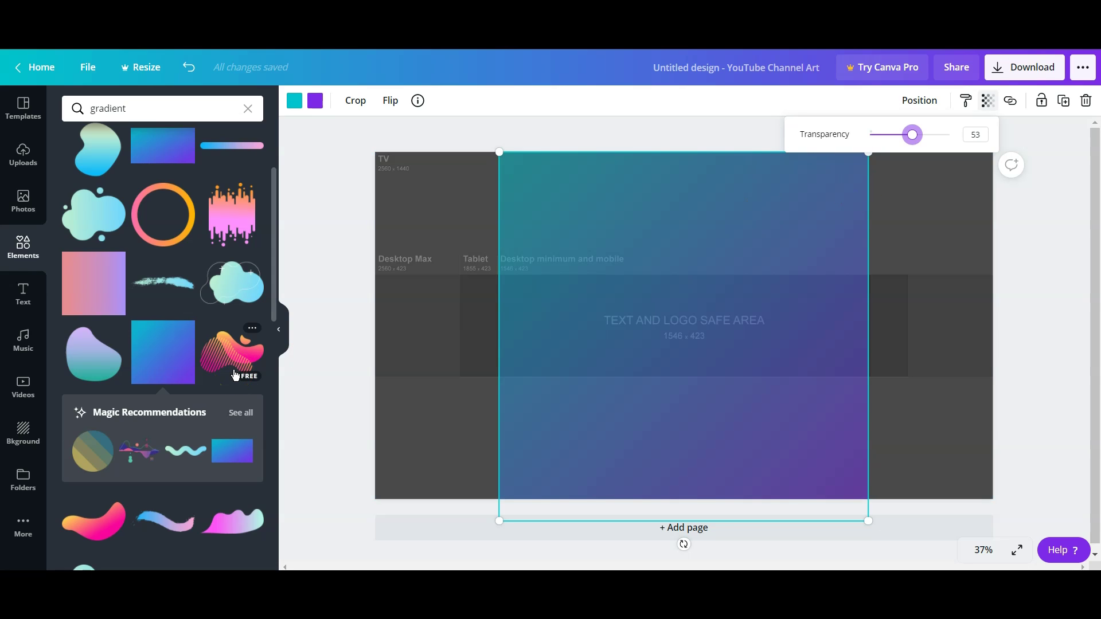
Add the uploaded portrait photo, shrink it, and position it at the left end of the text and logo safe area
left_click(30, 163)
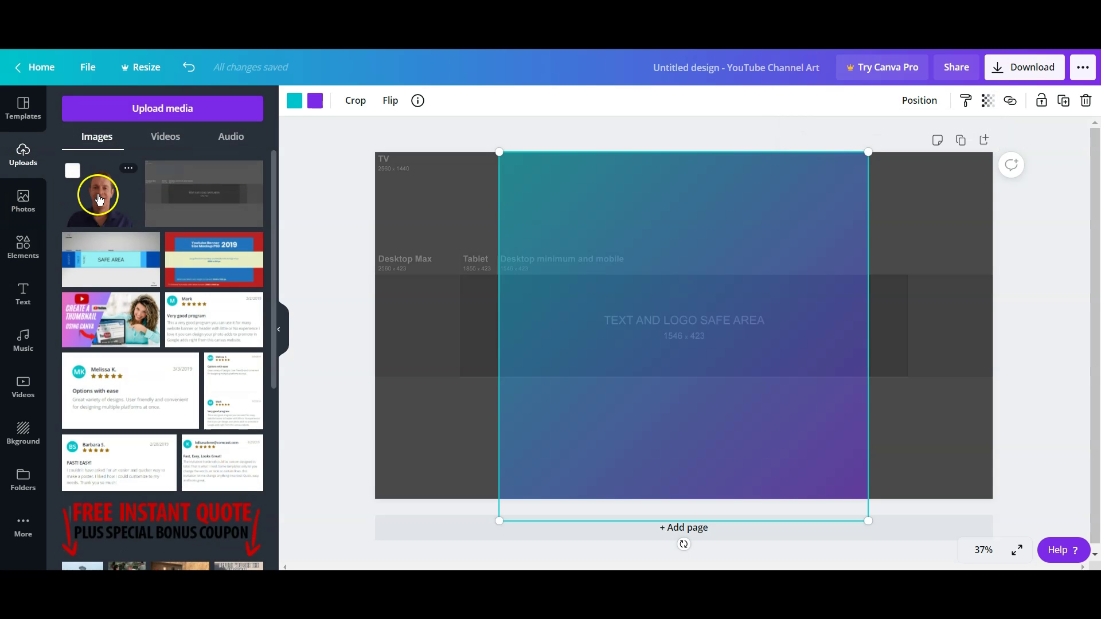
left_click_drag(99, 199, 532, 212)
left_click_drag(494, 177, 651, 312)
left_click_drag(685, 388, 553, 326)
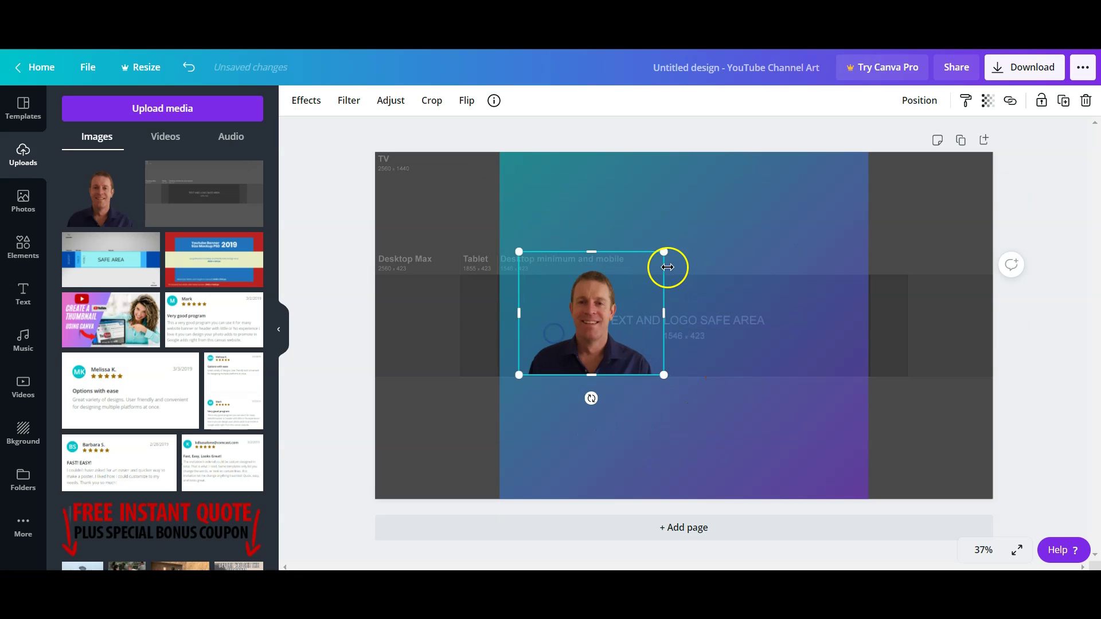
mouse_move(662, 249)
left_mouse_down()
mouse_move(621, 287)
mouse_move(654, 261)
left_mouse_up()
left_click_drag(593, 320, 565, 321)
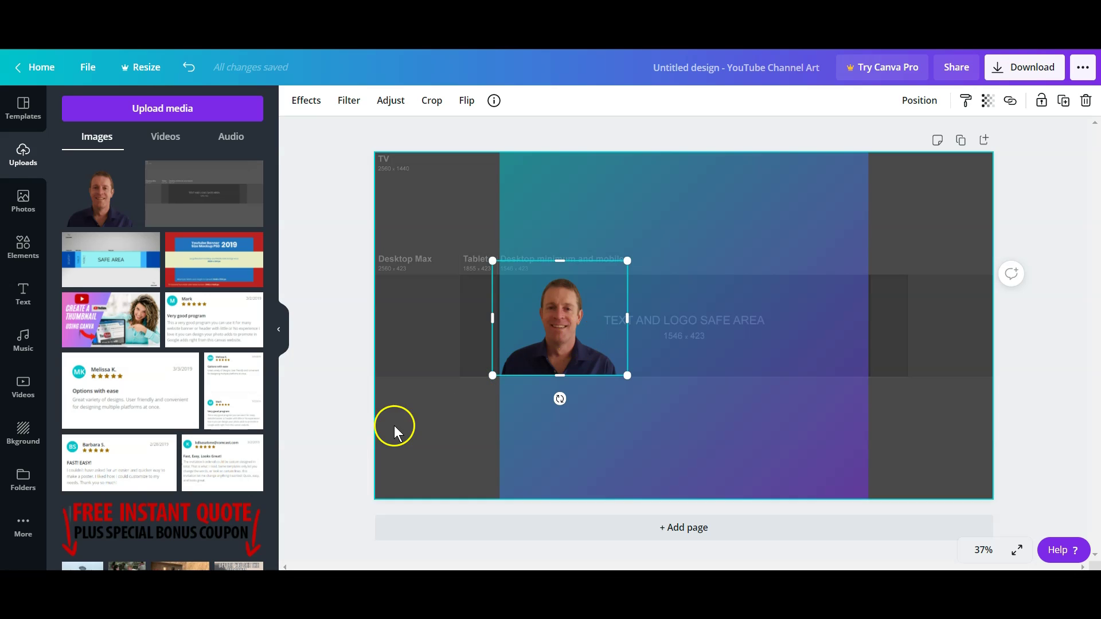
left_click(422, 436)
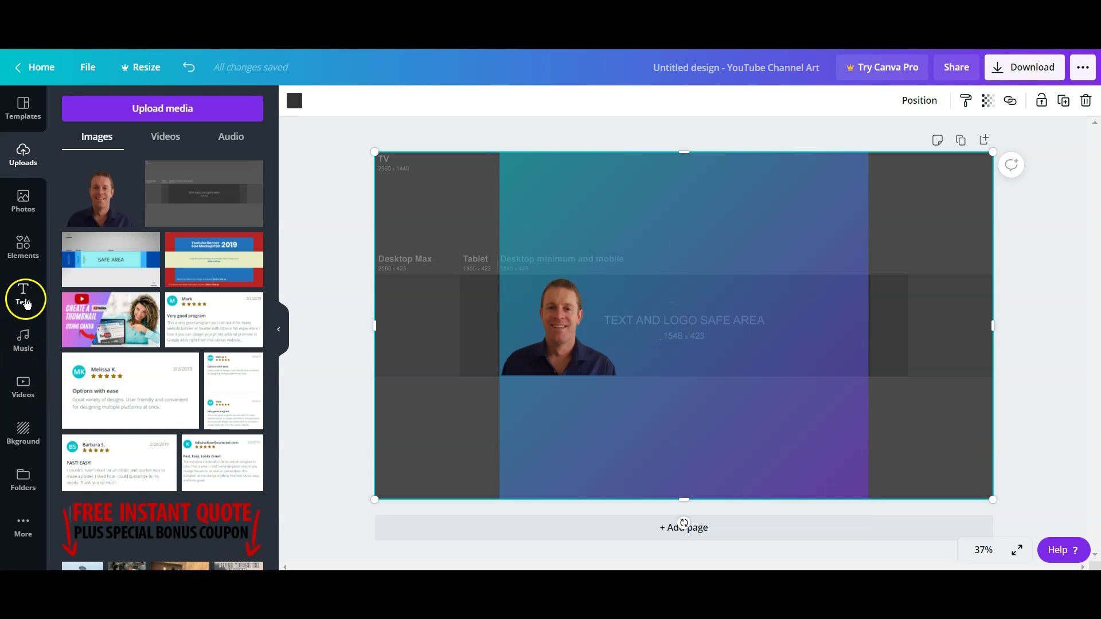
Browse the font styles and add the Belleza and Manjari Thin heading and subheading pair to the page
left_click(23, 530)
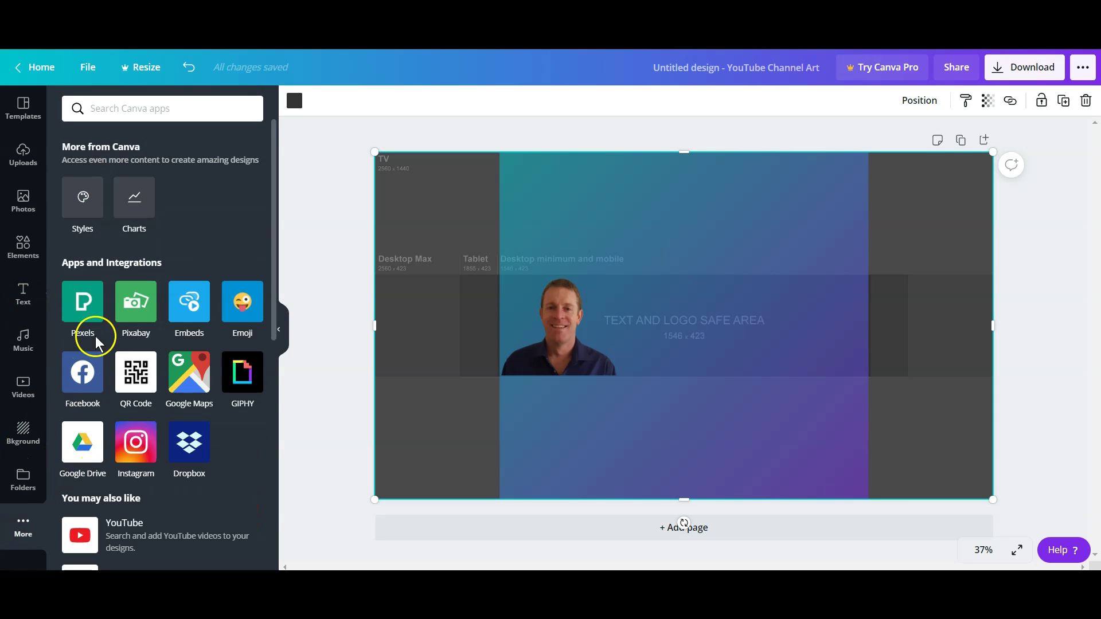
left_click(82, 198)
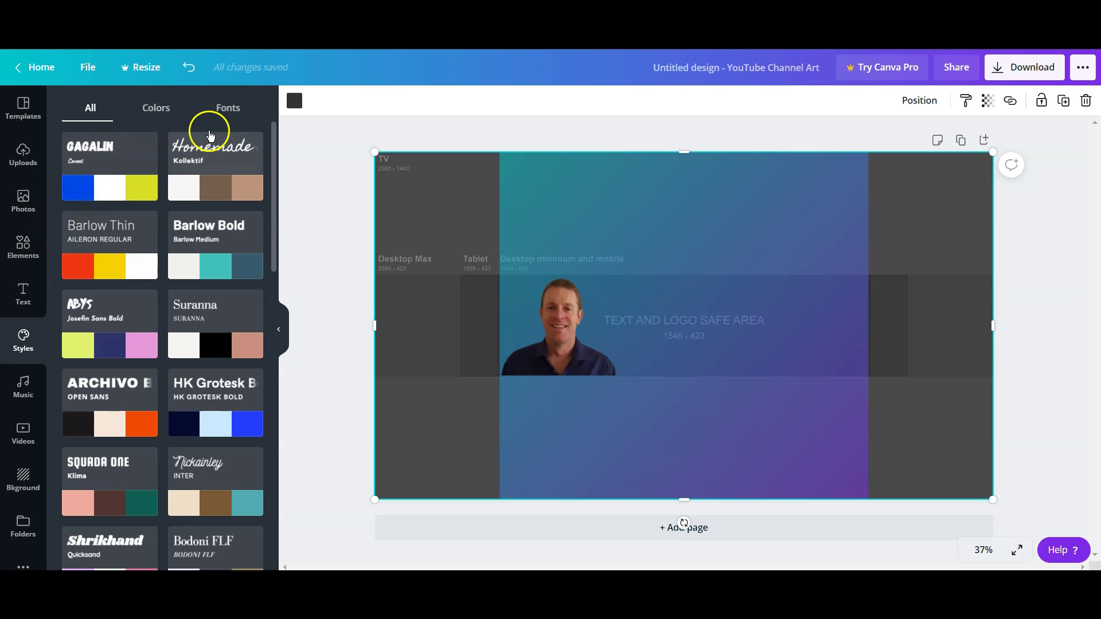
left_click(227, 108)
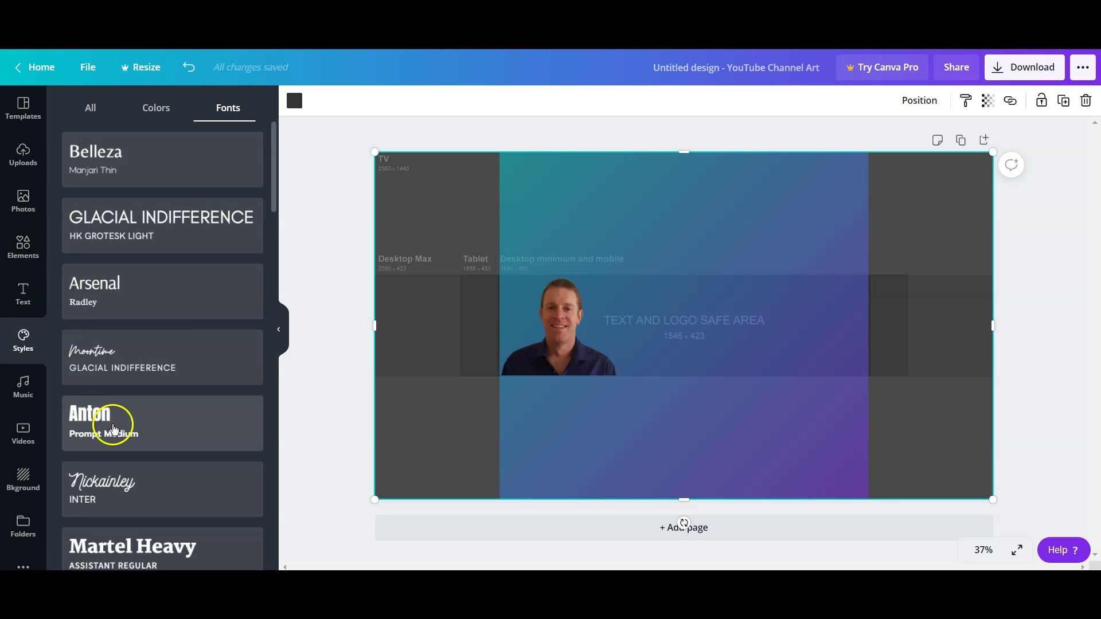
scroll(146, 313, "down", 15)
scroll(148, 312, "up", 15)
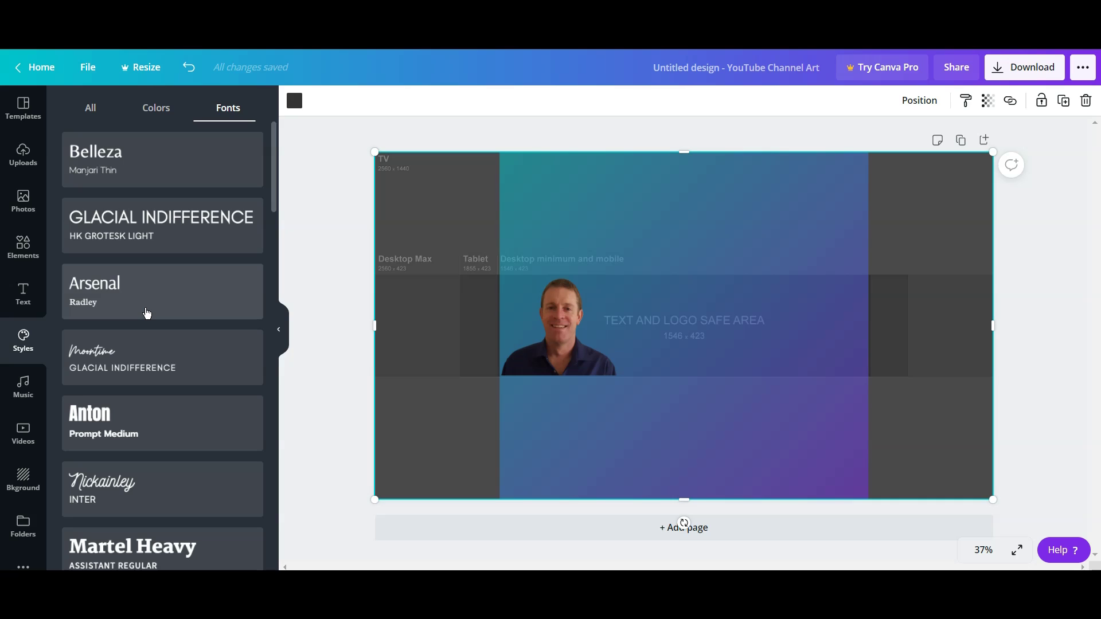
left_click(115, 171)
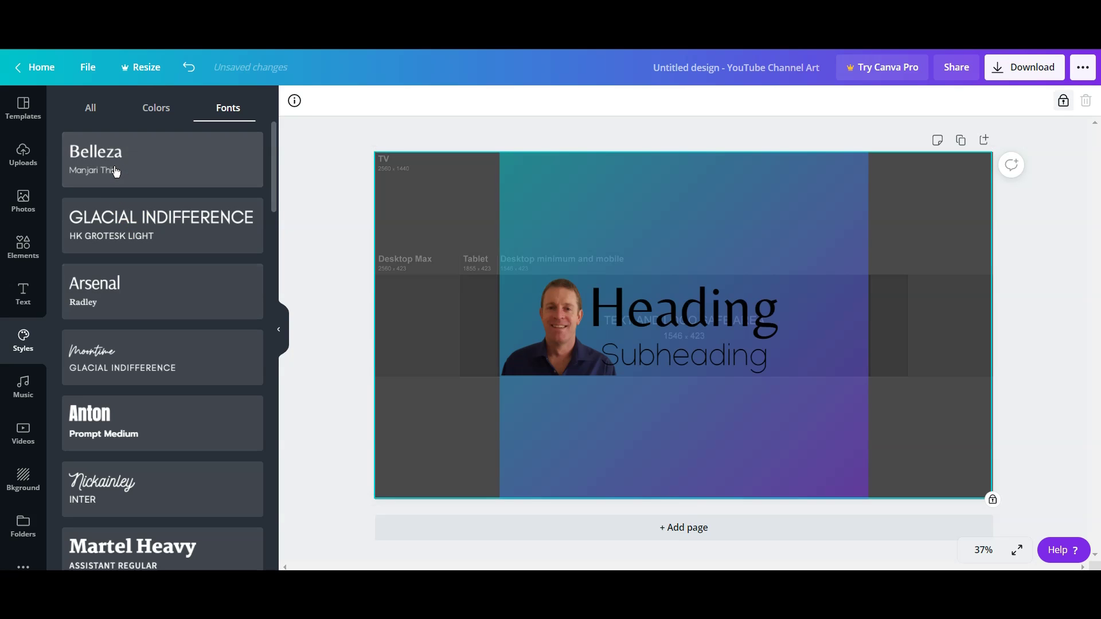
Change the text colour of both the heading and the subheading to white
double_click(653, 319)
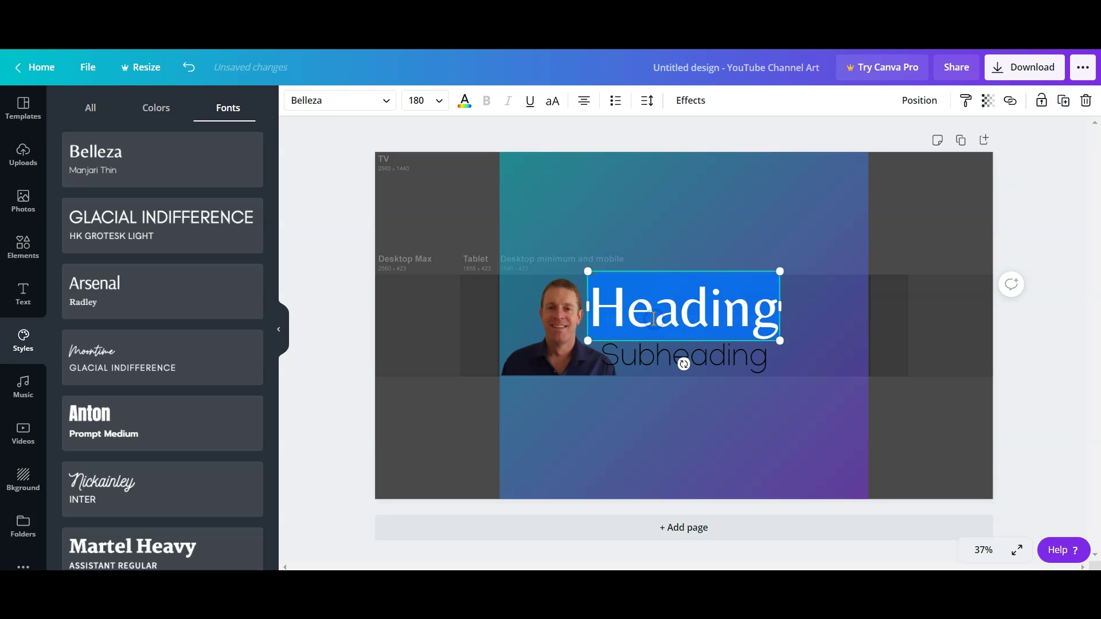
left_click(464, 101)
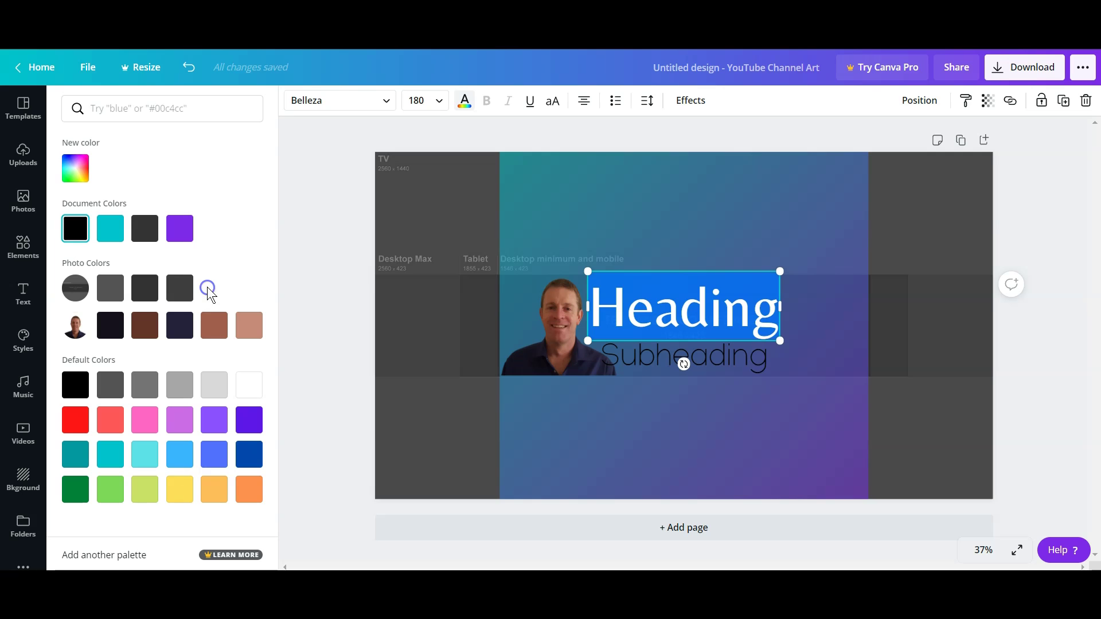
left_click(248, 384)
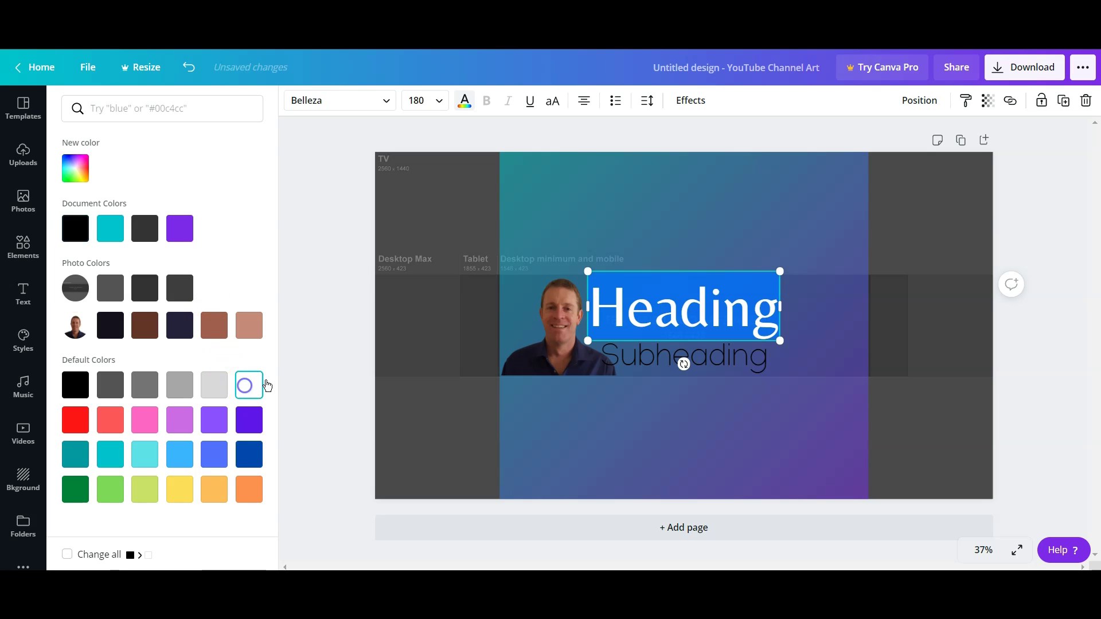
left_click(643, 361)
left_click(643, 361)
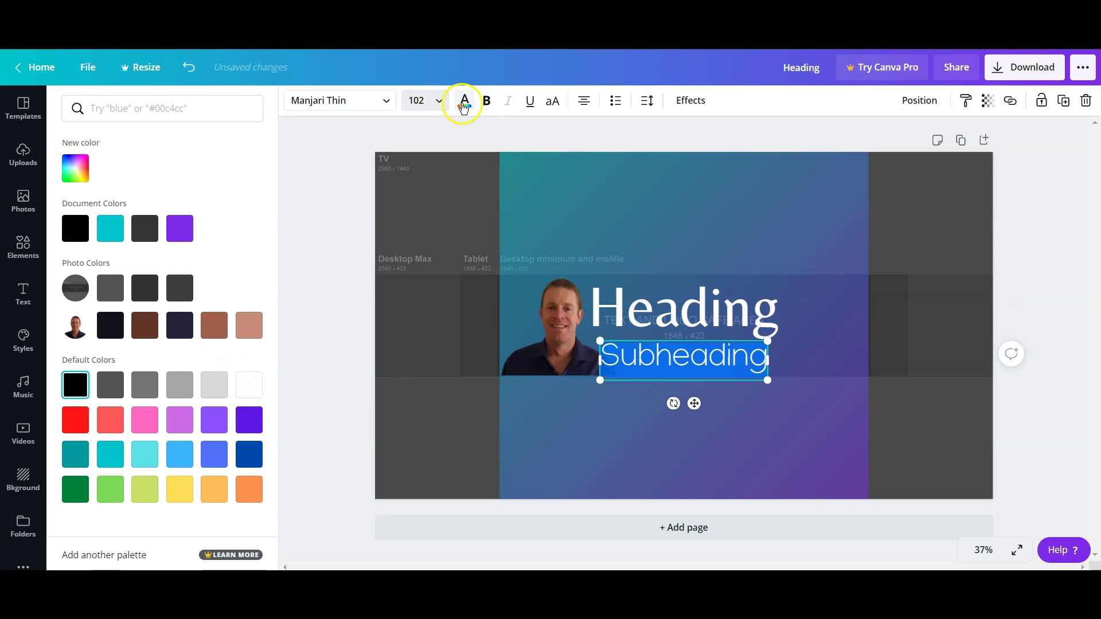
left_click(462, 104)
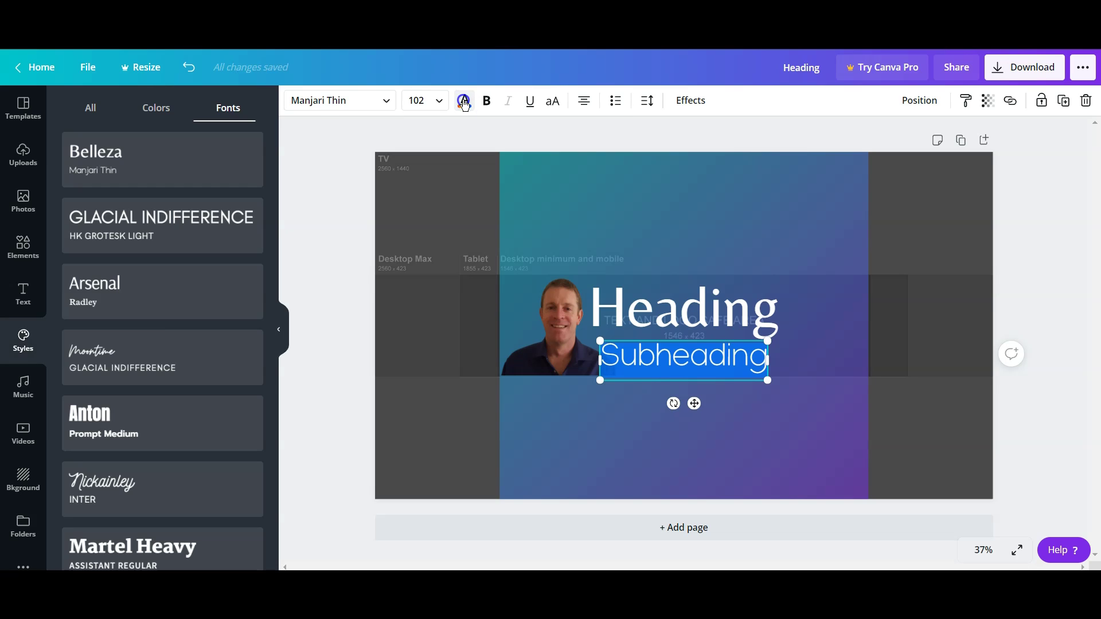
left_click(464, 104)
left_click(220, 233)
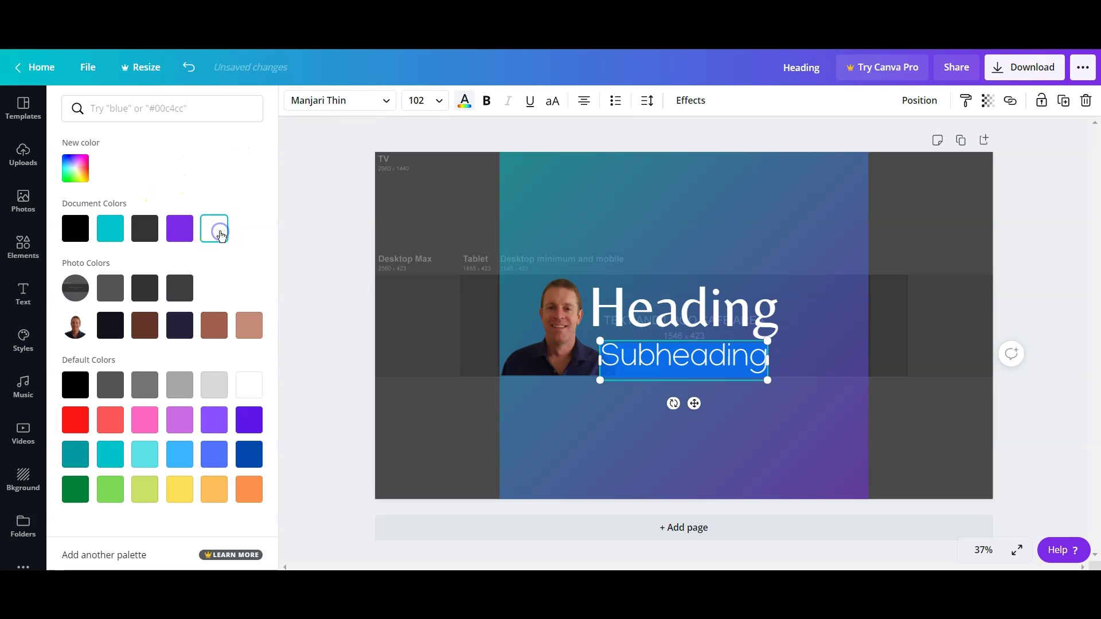
left_click(426, 423)
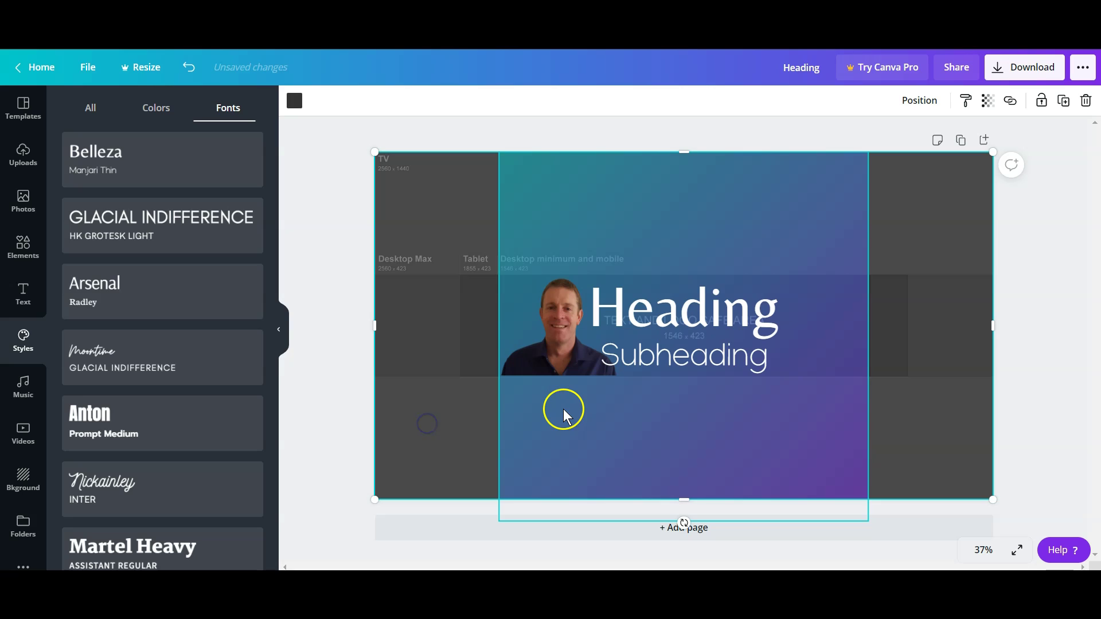
Replace the heading text with "Easy Graphic Tools"
left_click(669, 314)
left_click(670, 313)
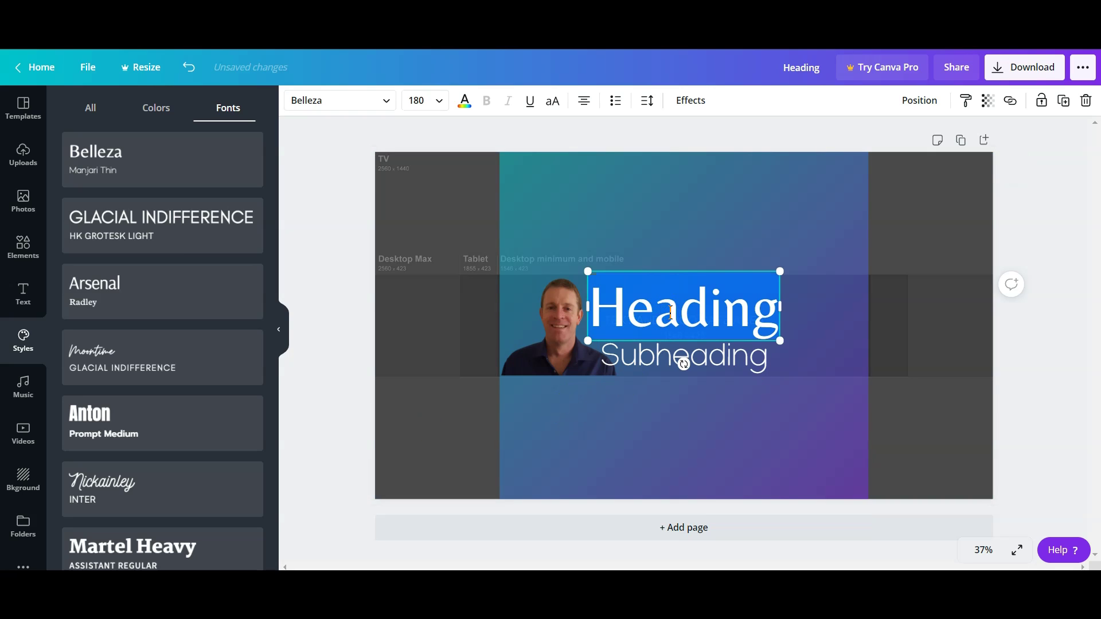
type("Easy Graph")
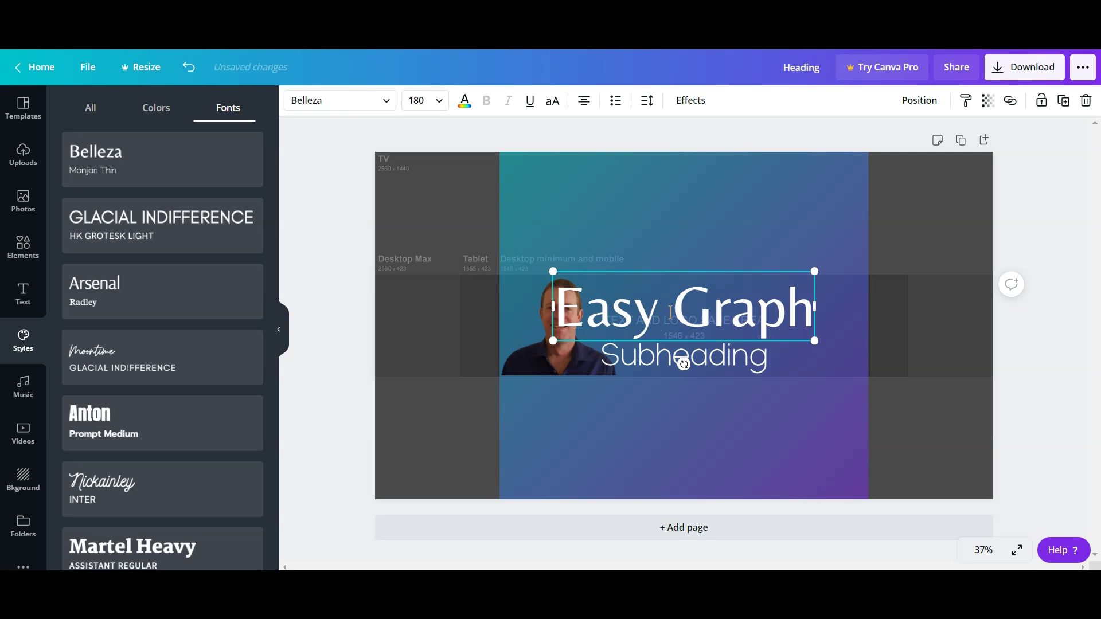
type("ic Tools")
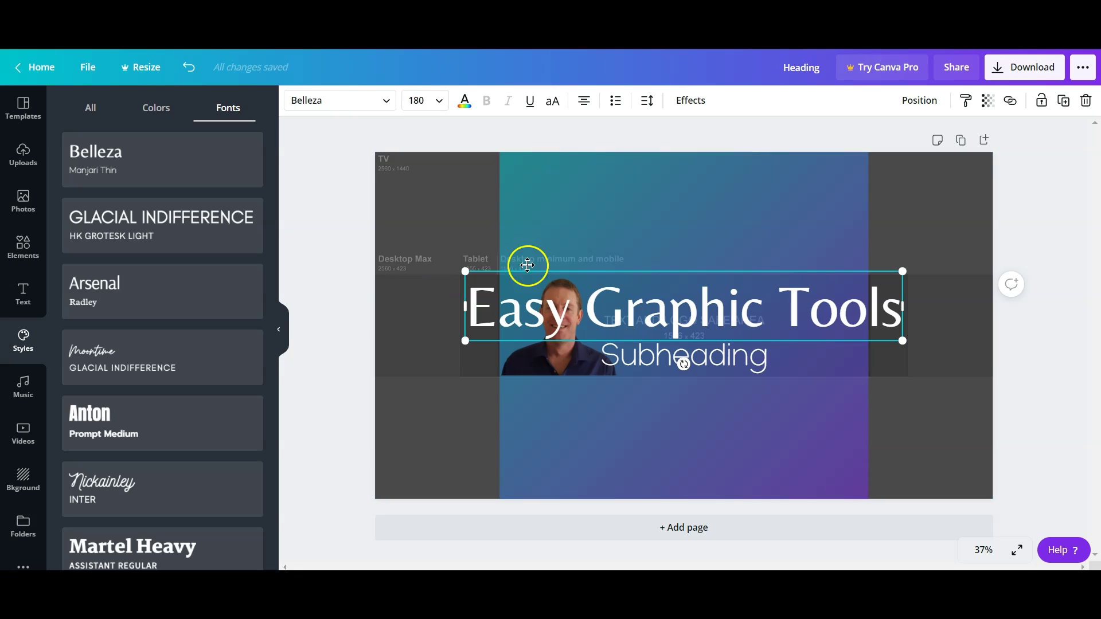
Shrink the heading to about font size 113 and move it beside the portrait, near the safe area's upper edge
left_click_drag(465, 271, 627, 297)
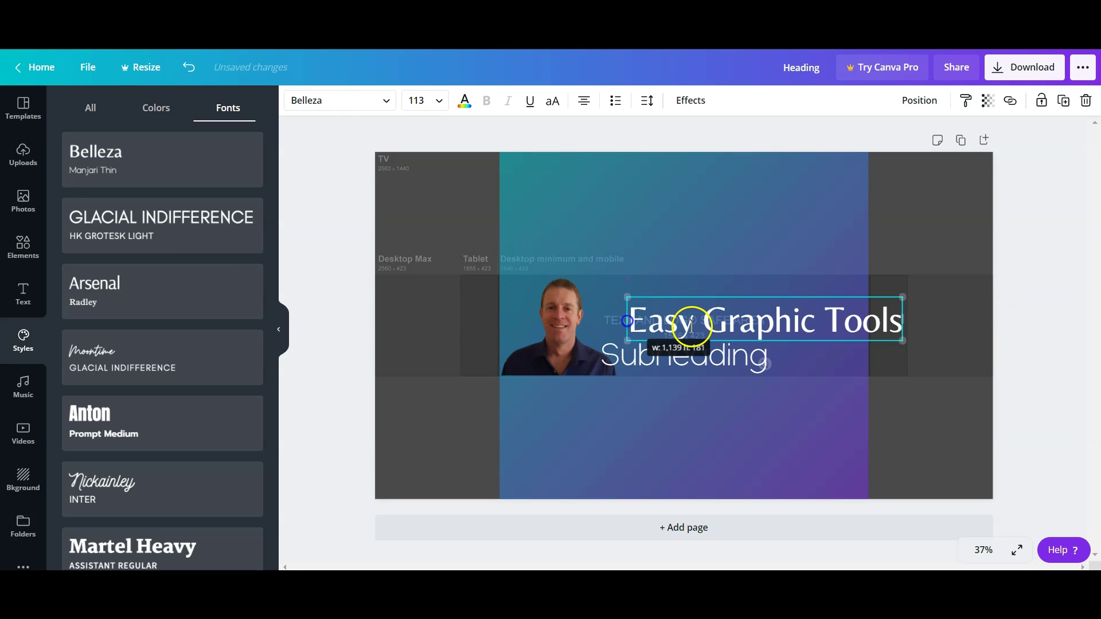
left_click(820, 379)
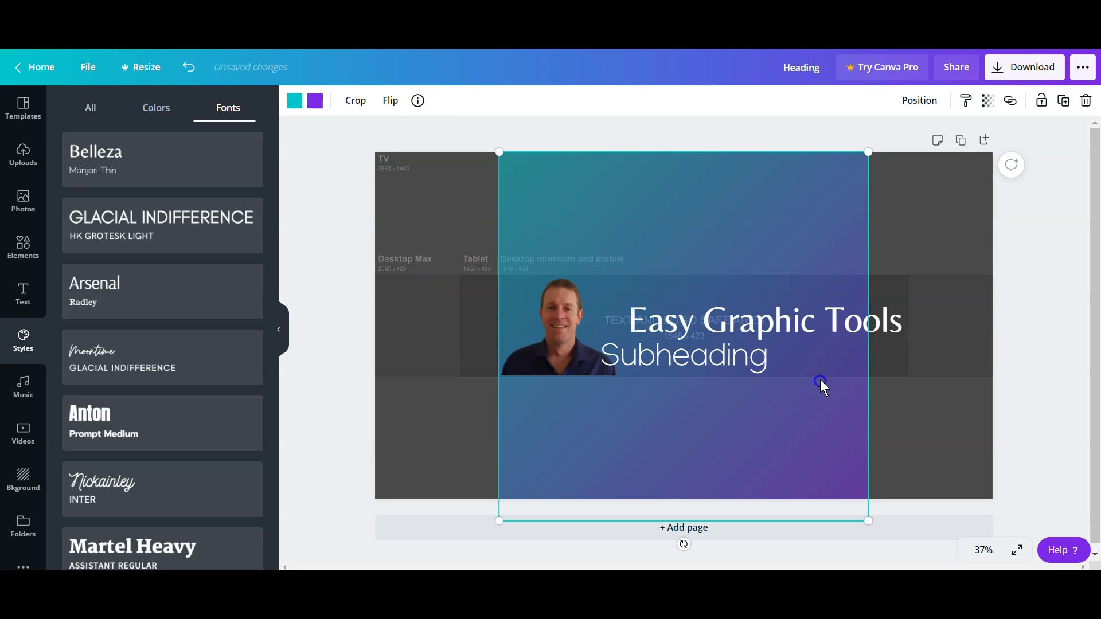
left_click_drag(806, 325, 764, 307)
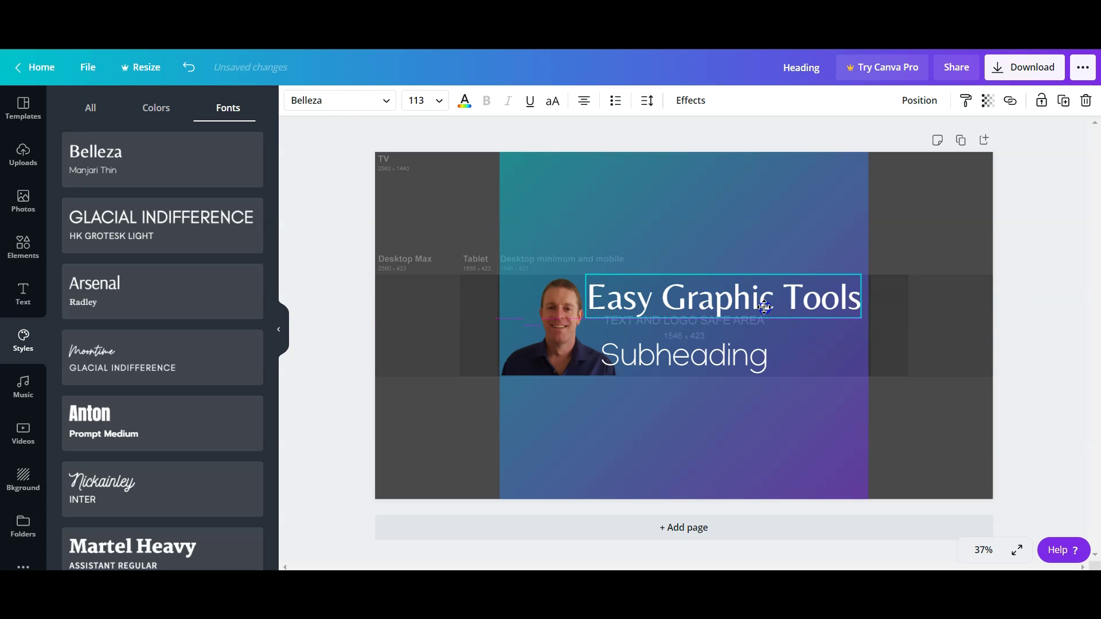
Replace the subheading text with "Simplify Your Life"
left_click(697, 360)
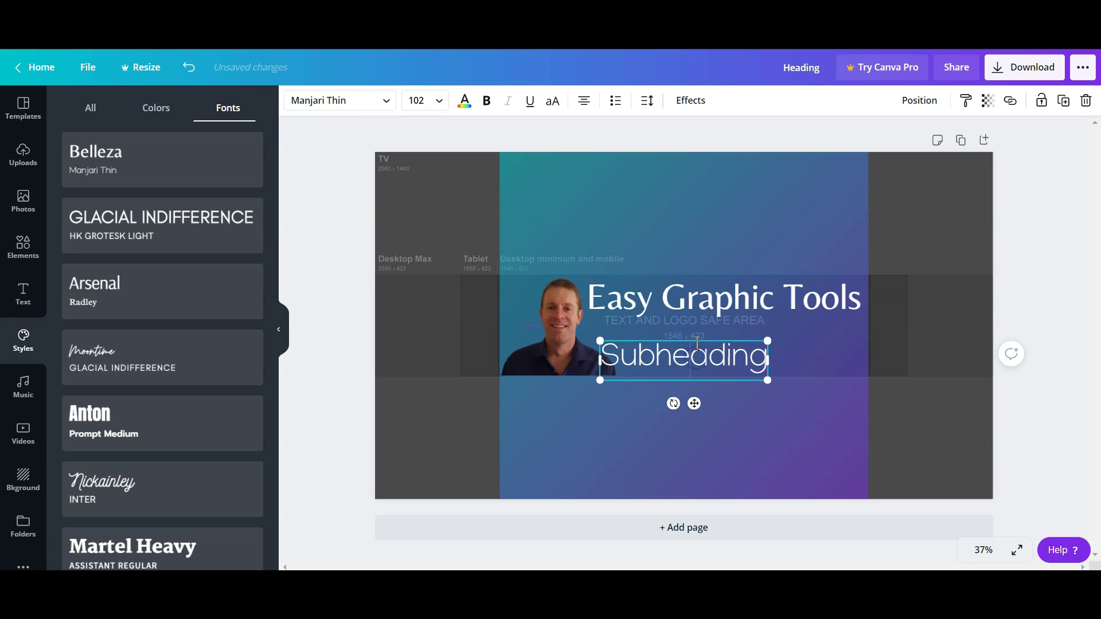
double_click(668, 359)
type("S")
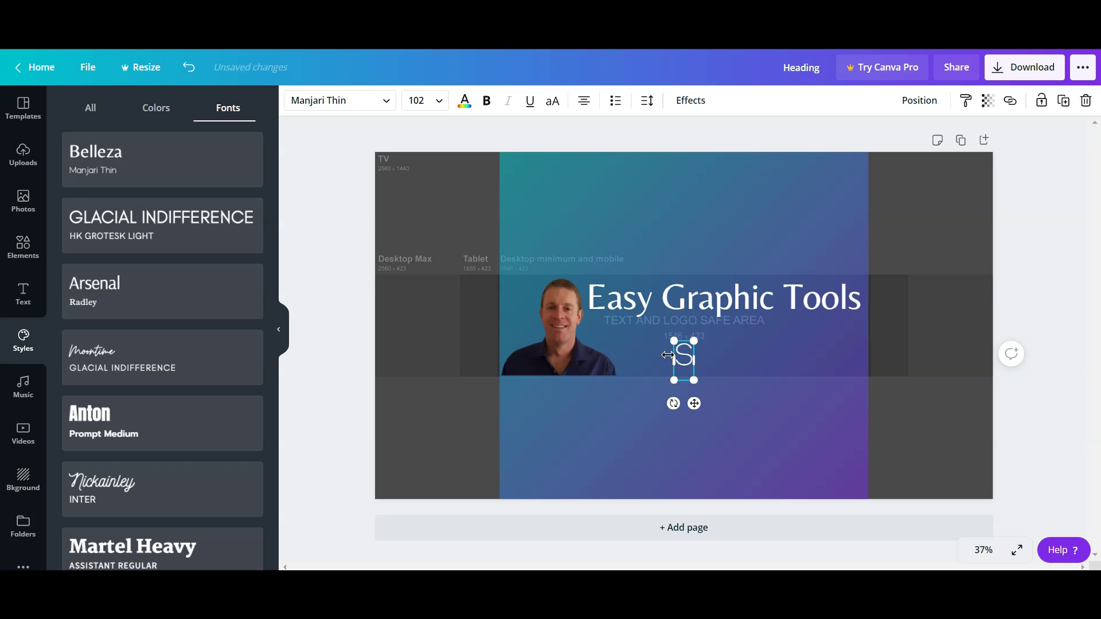
type("implify")
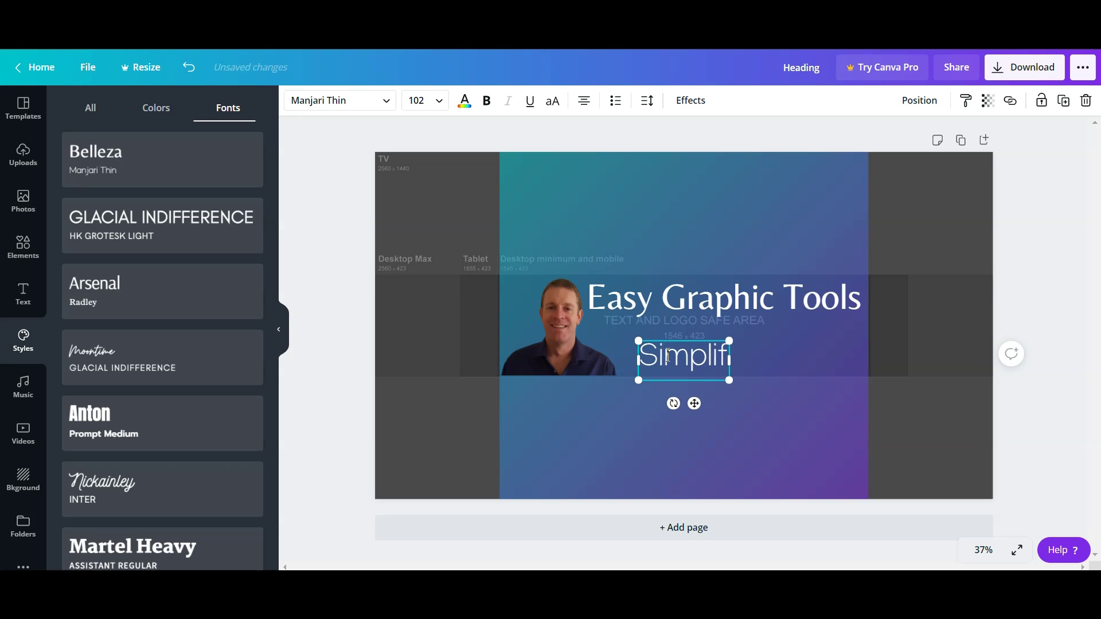
type(" you")
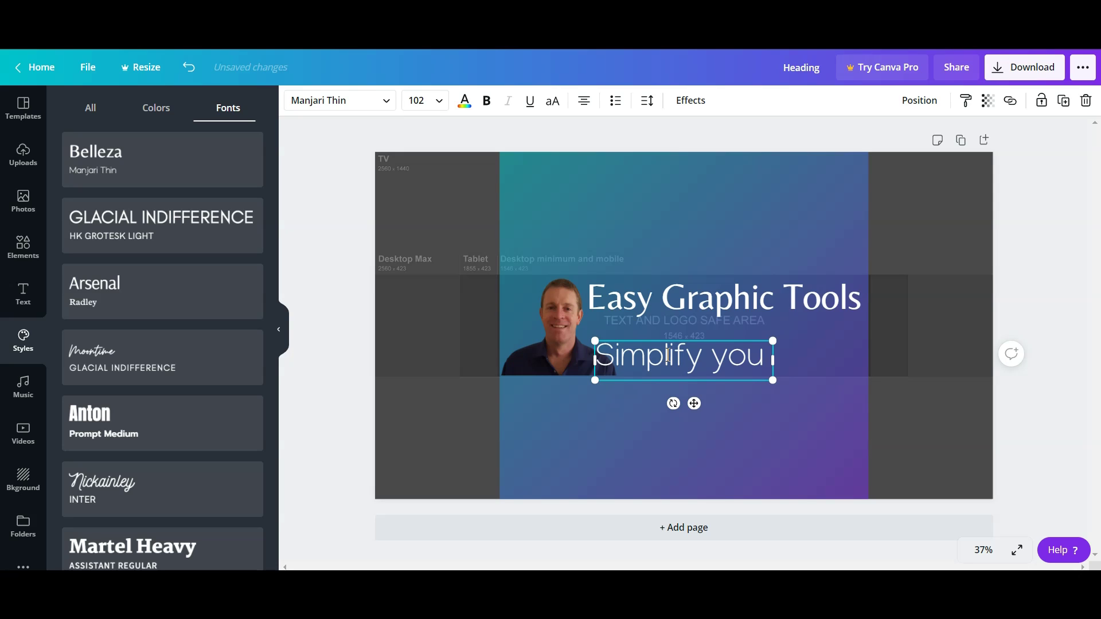
key("BackSpace")
key("BackSpace")
key("BackSpace")
type("Yu")
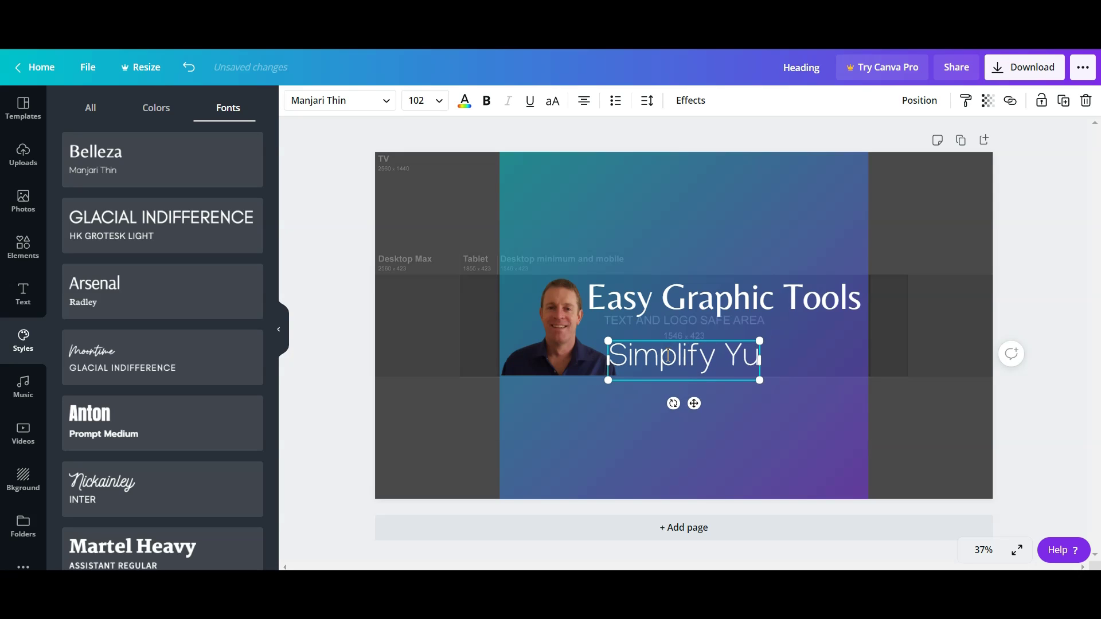
key("BackSpace")
type("our")
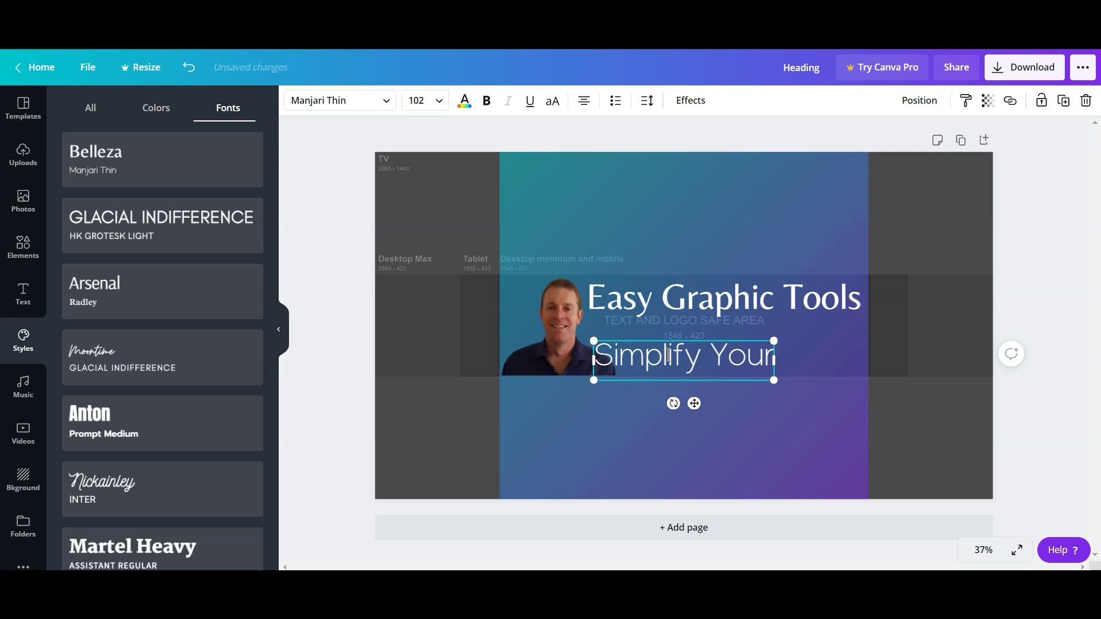
type(" Life")
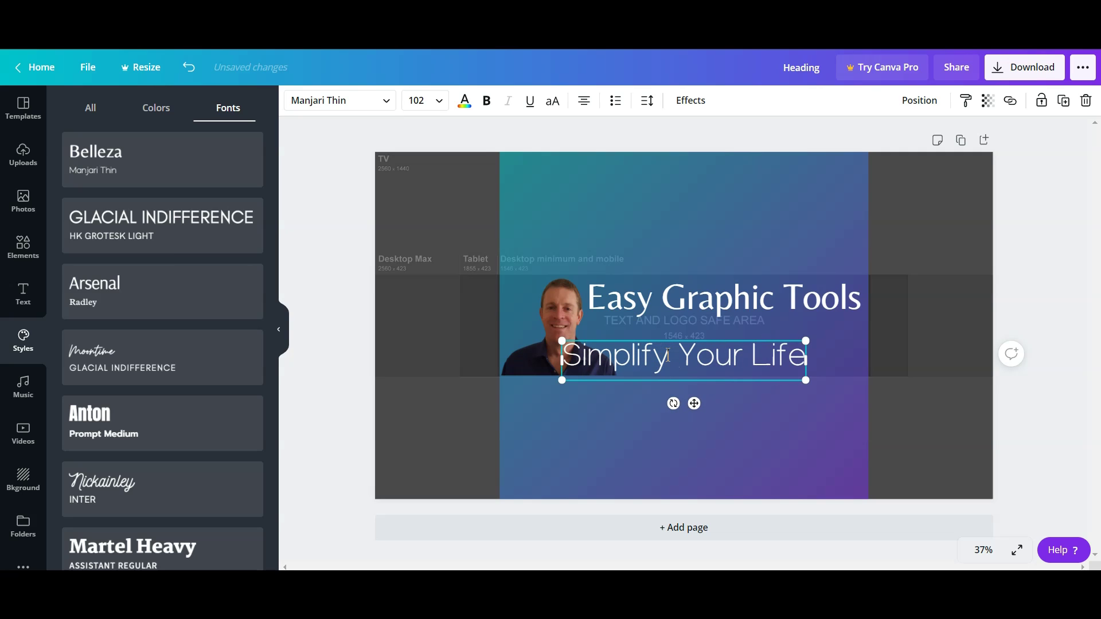
Shrink the subheading and place it directly beneath the heading, near the heading's left edge
left_click_drag(561, 380, 631, 315)
left_click(653, 339)
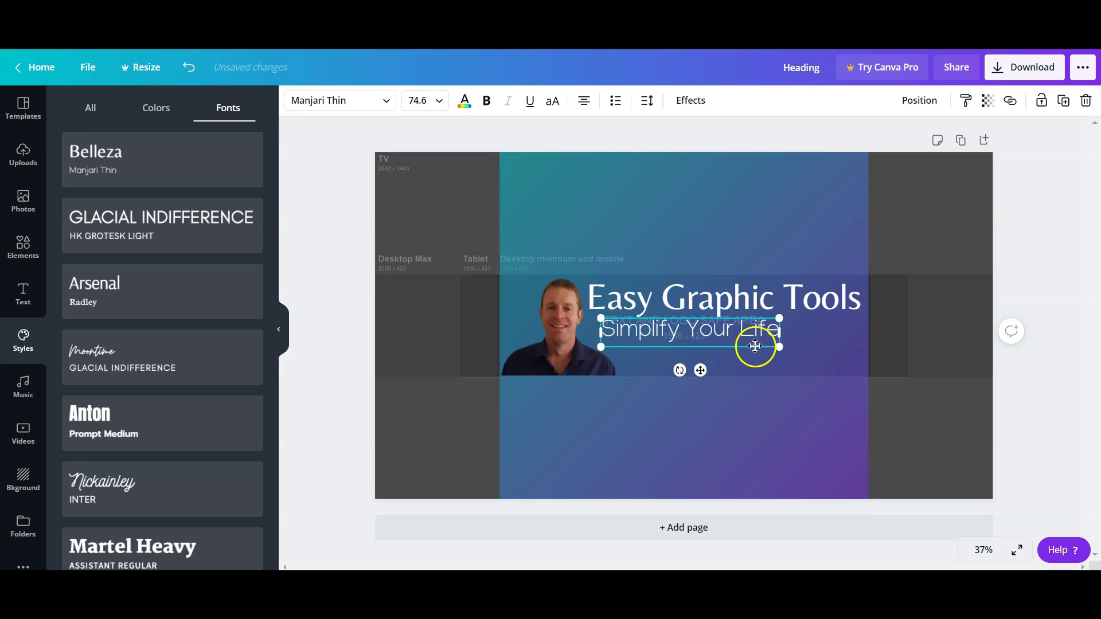
left_click_drag(776, 347, 755, 339)
left_click_drag(675, 344, 664, 338)
left_click(660, 438)
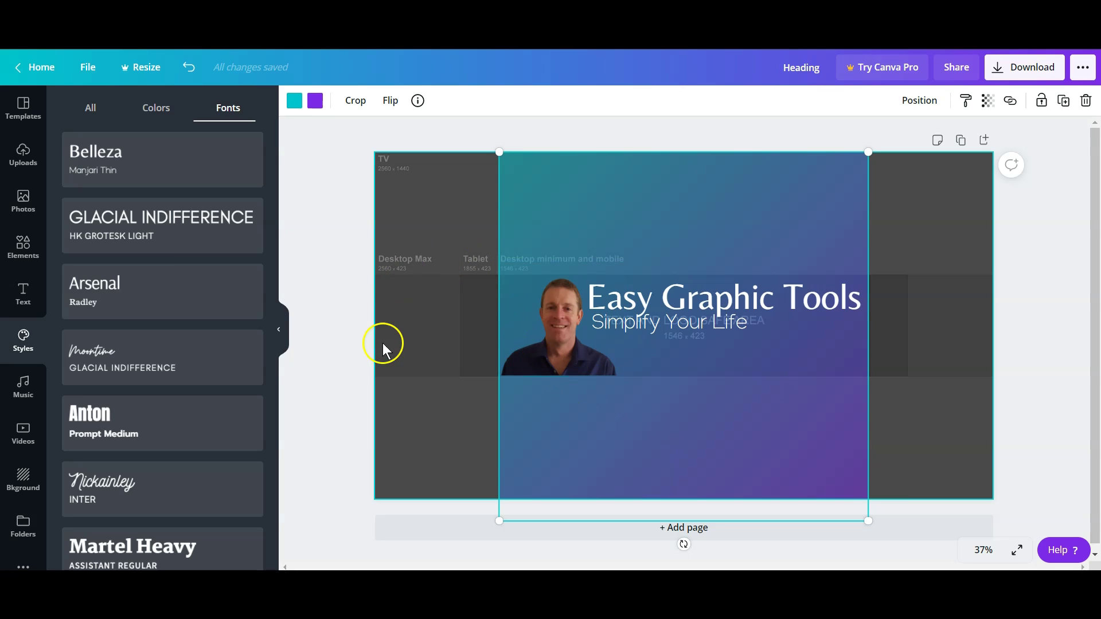
Add the yellow-to-pink gradient splash graphic from the gradient elements, then enlarge it across the canvas's left edge beside the portrait
scroll(63, 321, "up", 1)
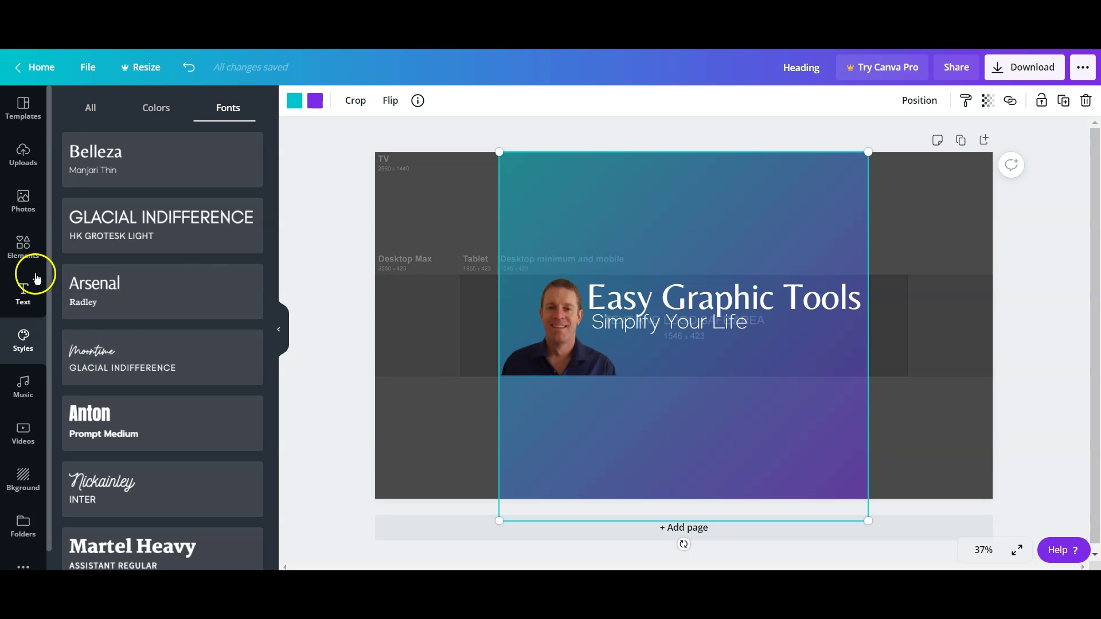
left_click(29, 248)
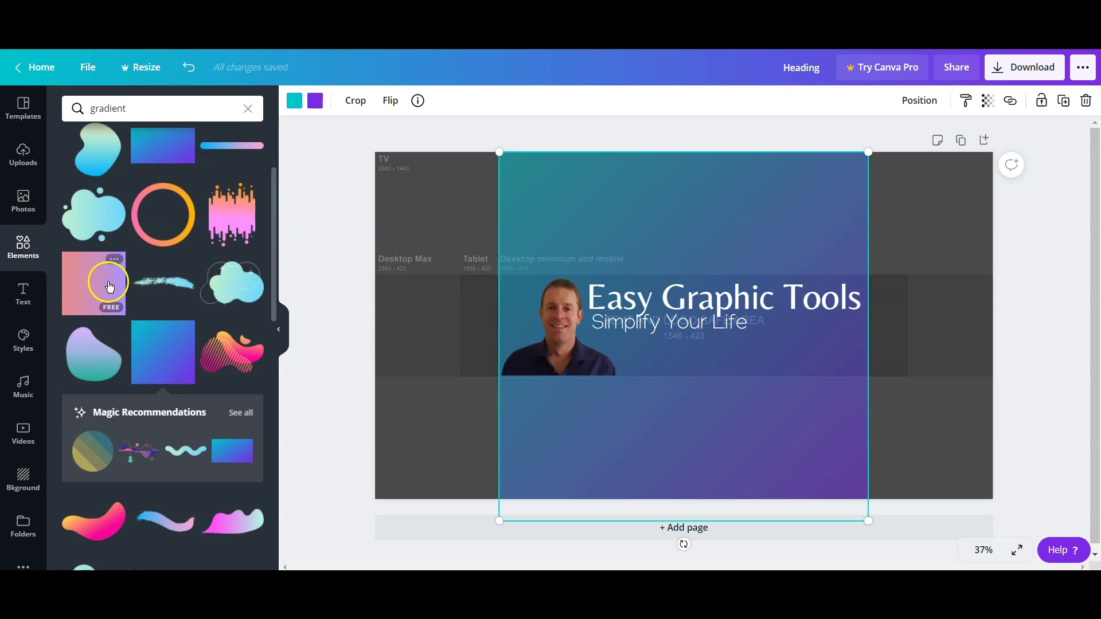
scroll(144, 282, "down", 3)
scroll(144, 282, "down", 7)
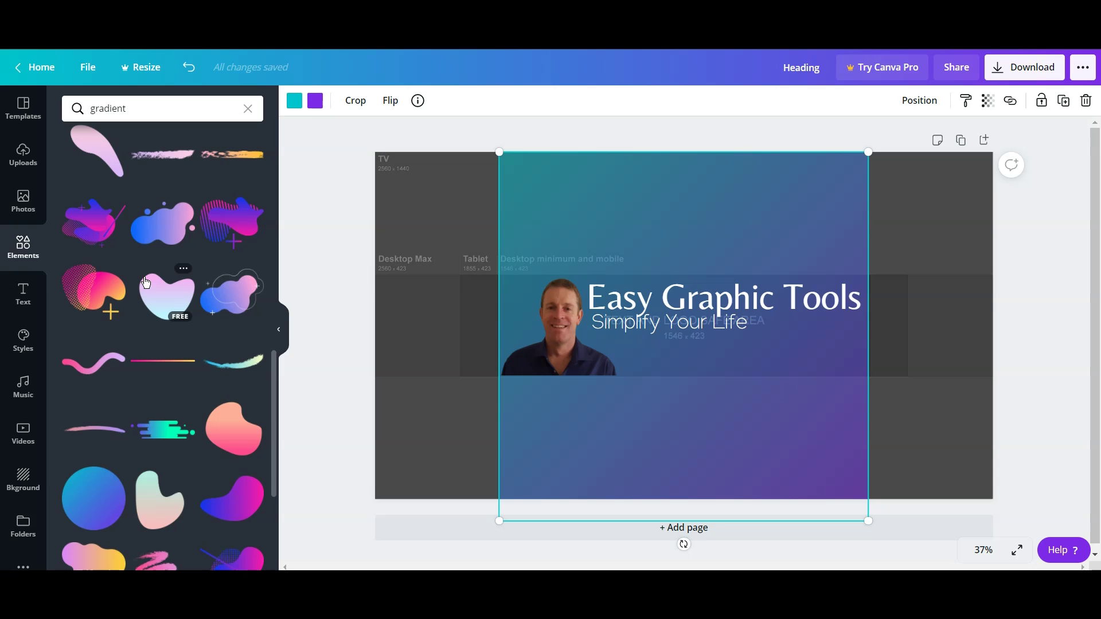
scroll(146, 282, "down", 4)
scroll(147, 283, "up", 12)
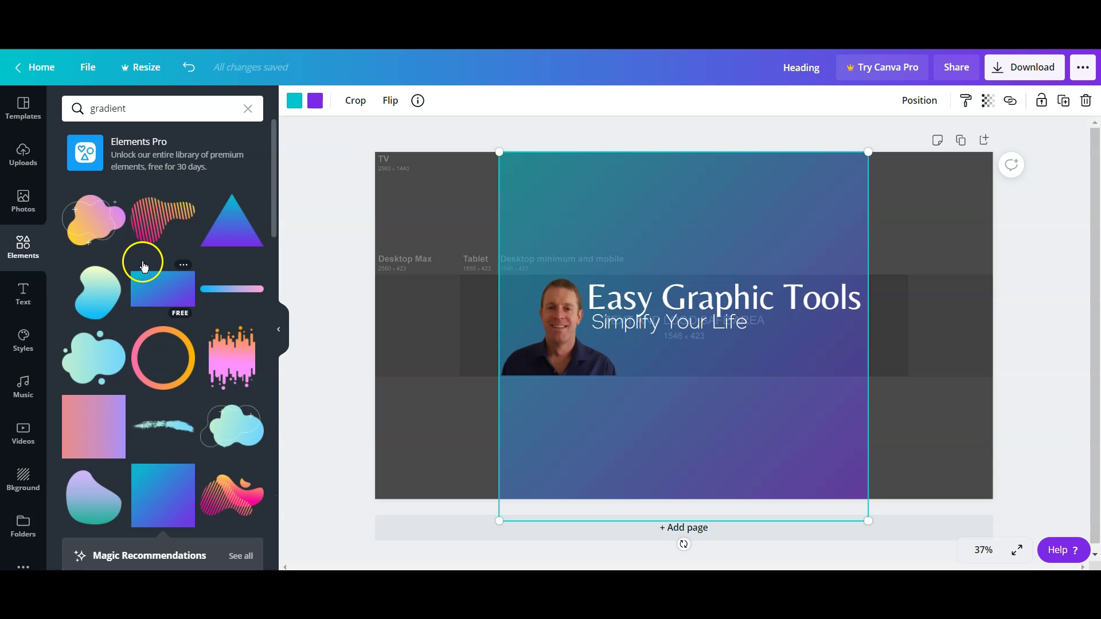
scroll(143, 265, "down", 2)
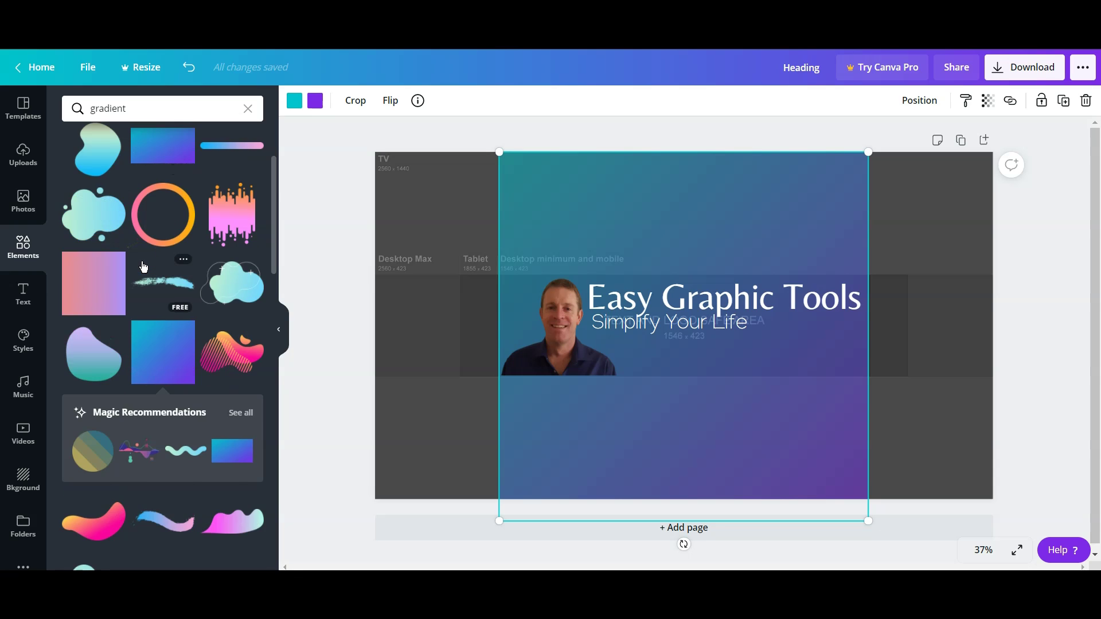
scroll(143, 265, "down", 2)
scroll(144, 266, "down", 2)
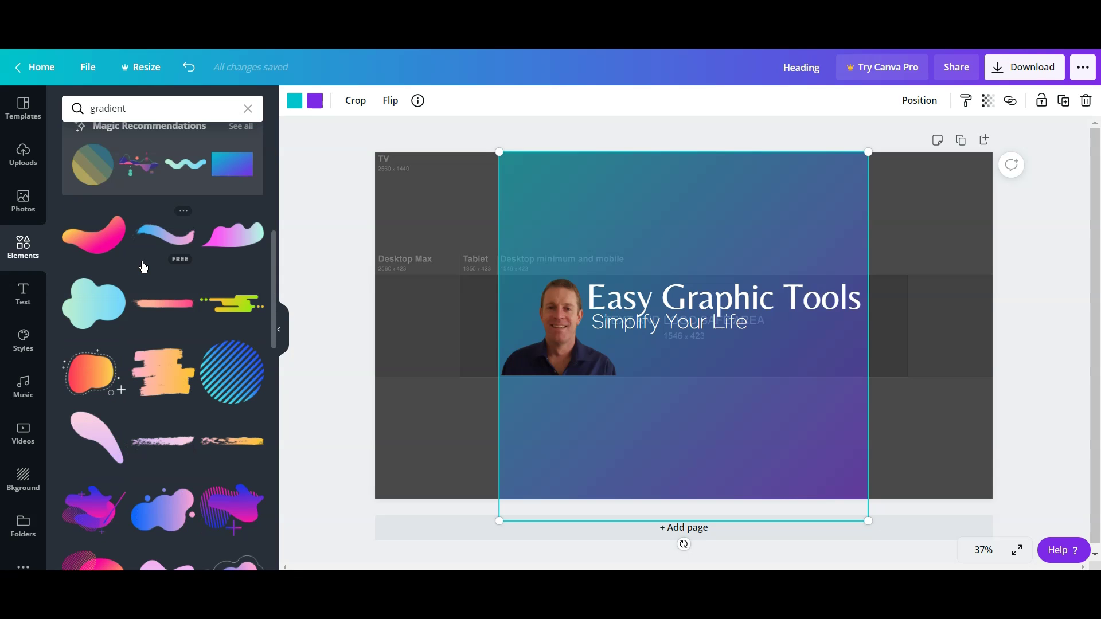
scroll(143, 268, "down", 2)
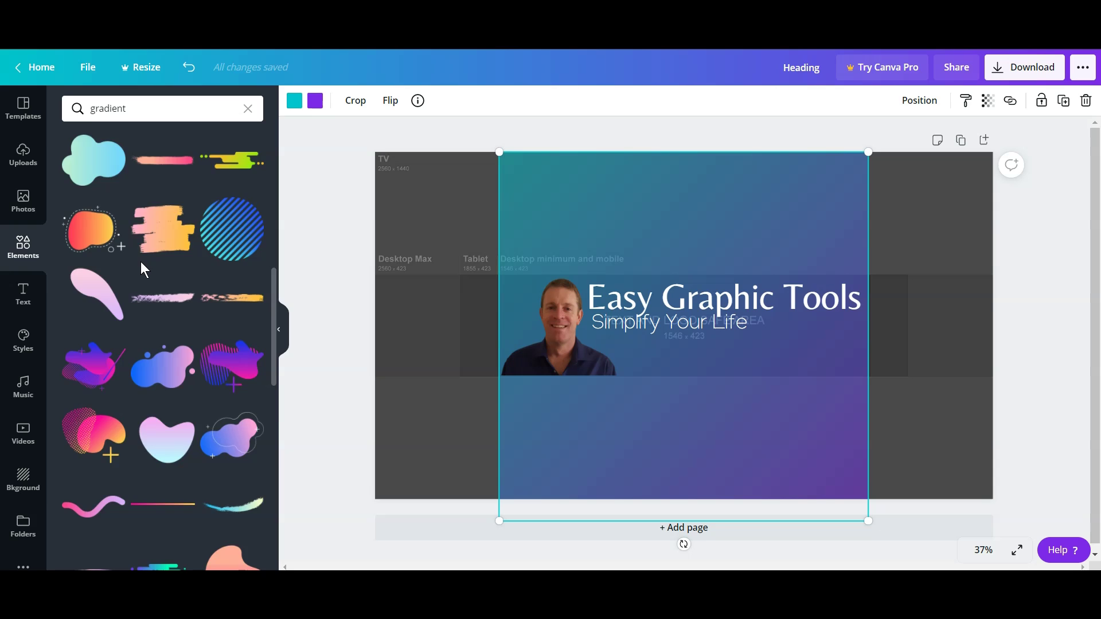
scroll(144, 268, "down", 6)
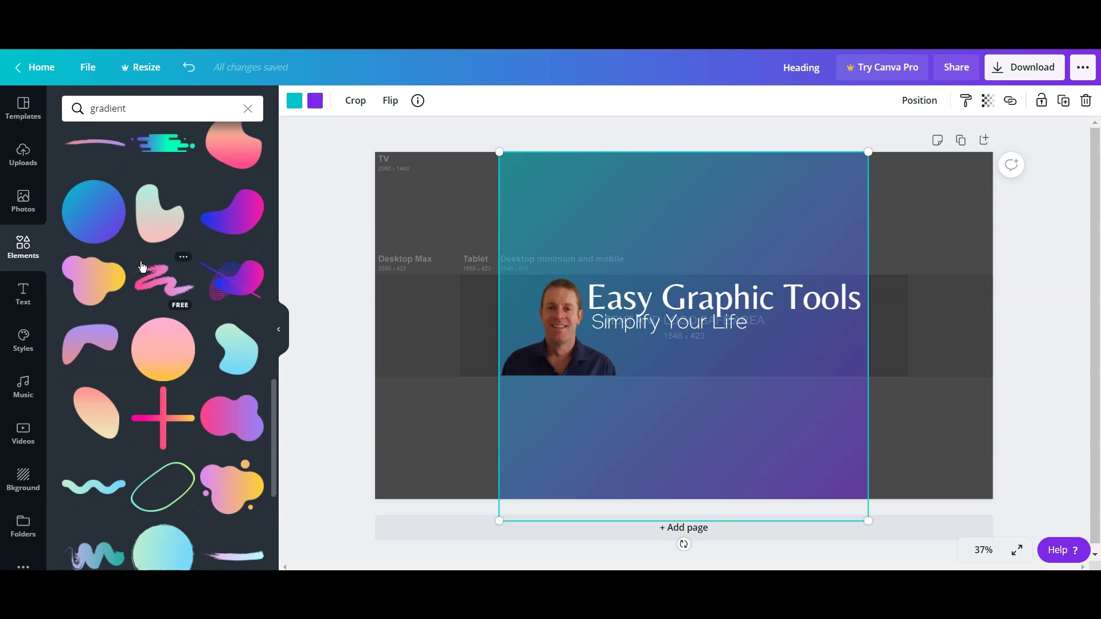
scroll(143, 267, "down", 4)
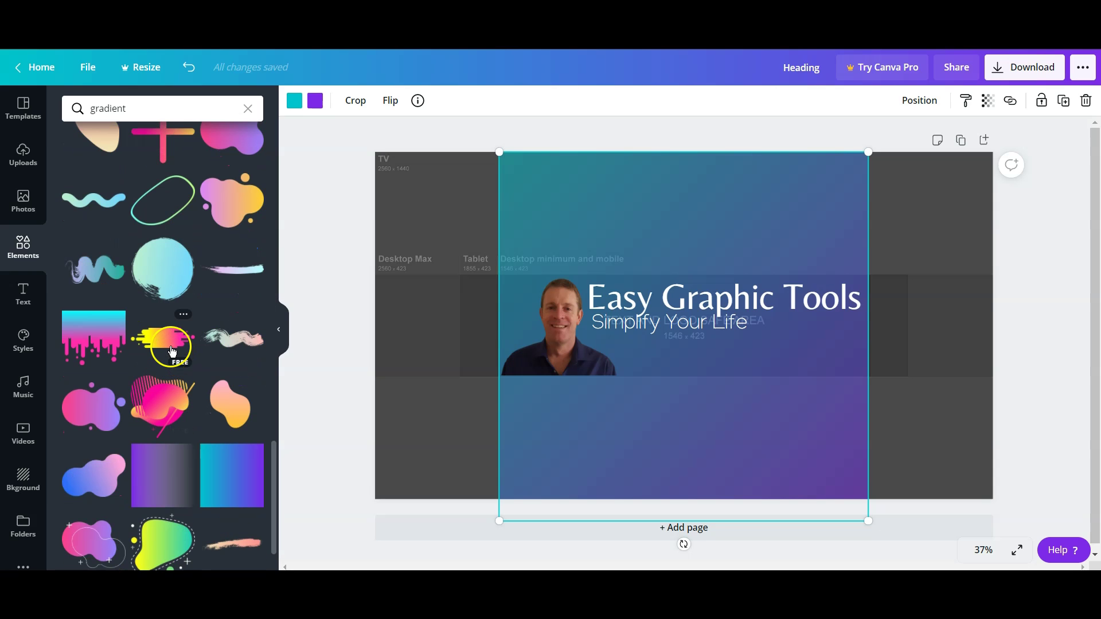
left_click_drag(166, 339, 382, 322)
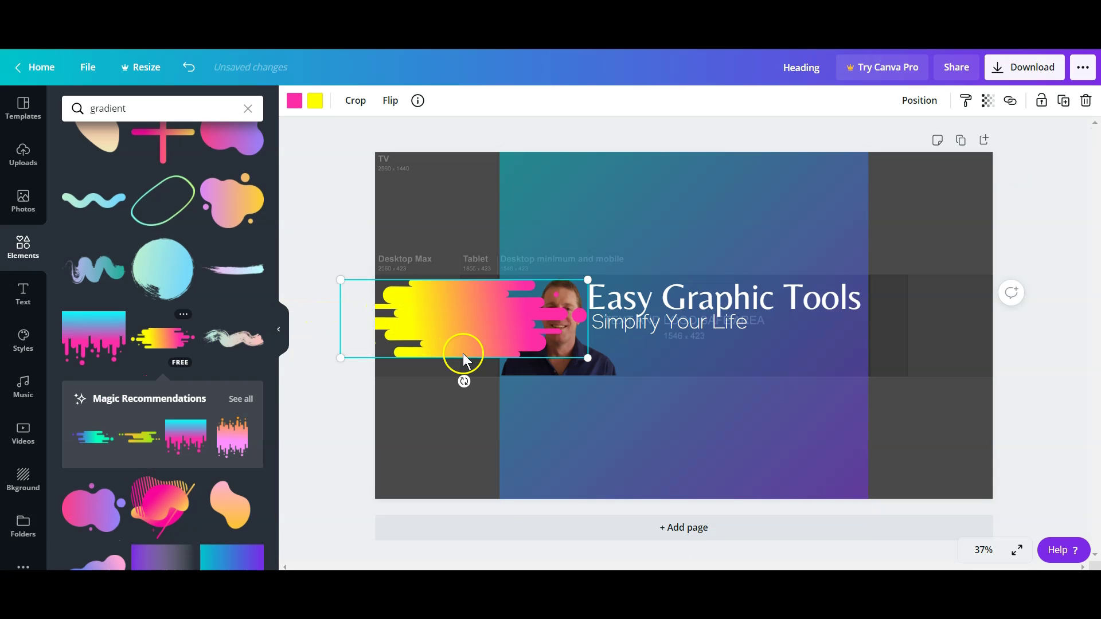
mouse_move(354, 357)
left_mouse_down()
mouse_move(326, 373)
mouse_move(305, 411)
left_mouse_up()
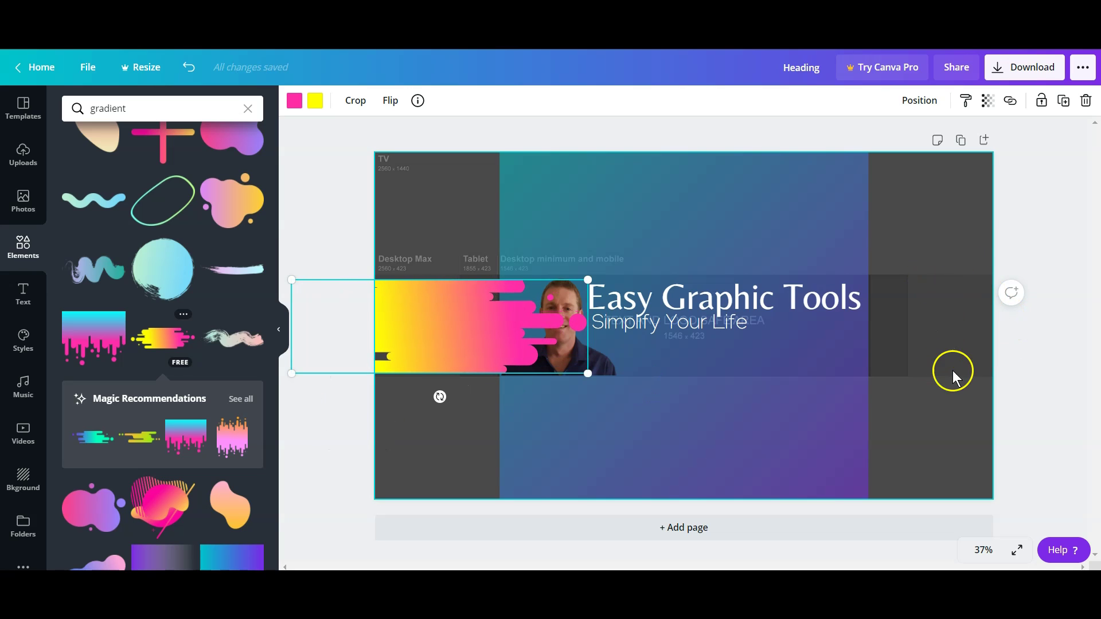
mouse_move(476, 331)
left_mouse_down()
mouse_move(408, 339)
mouse_move(385, 329)
mouse_move(419, 329)
left_mouse_up()
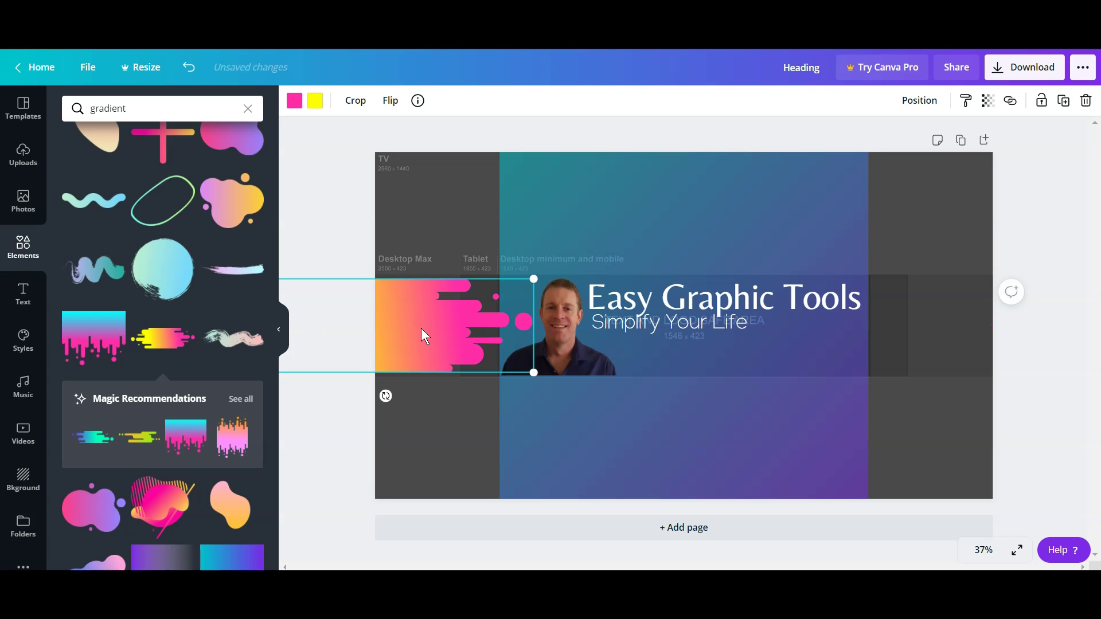
Copy and paste the splash graphic, rotate the copy 180 degrees and place it across the canvas's right edge
right_click(421, 329)
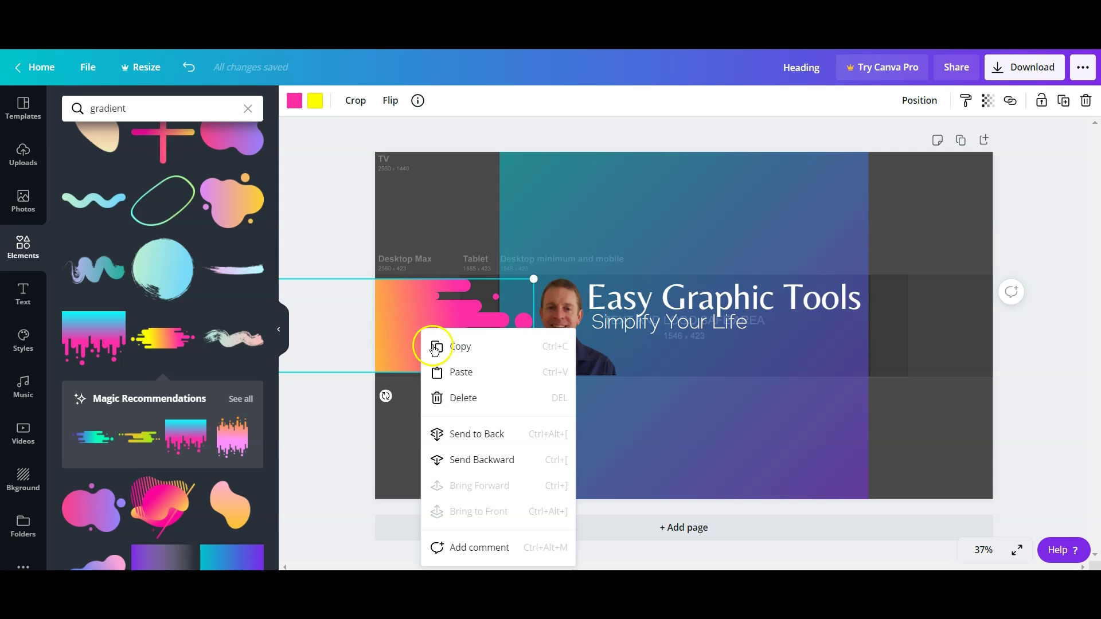
left_click(457, 351)
right_click(426, 326)
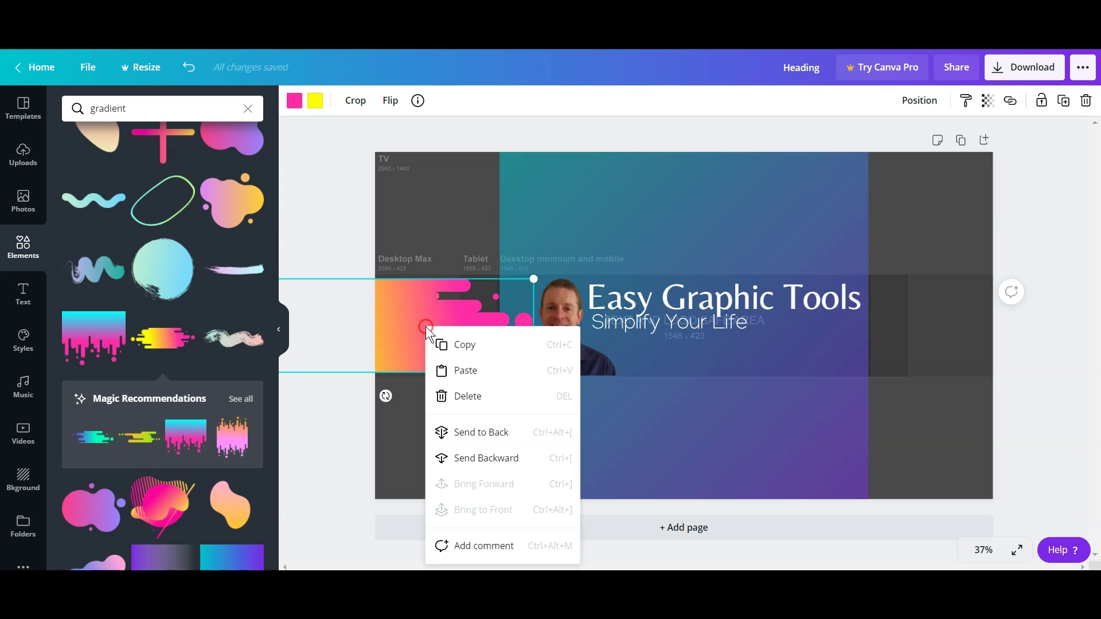
left_click(451, 370)
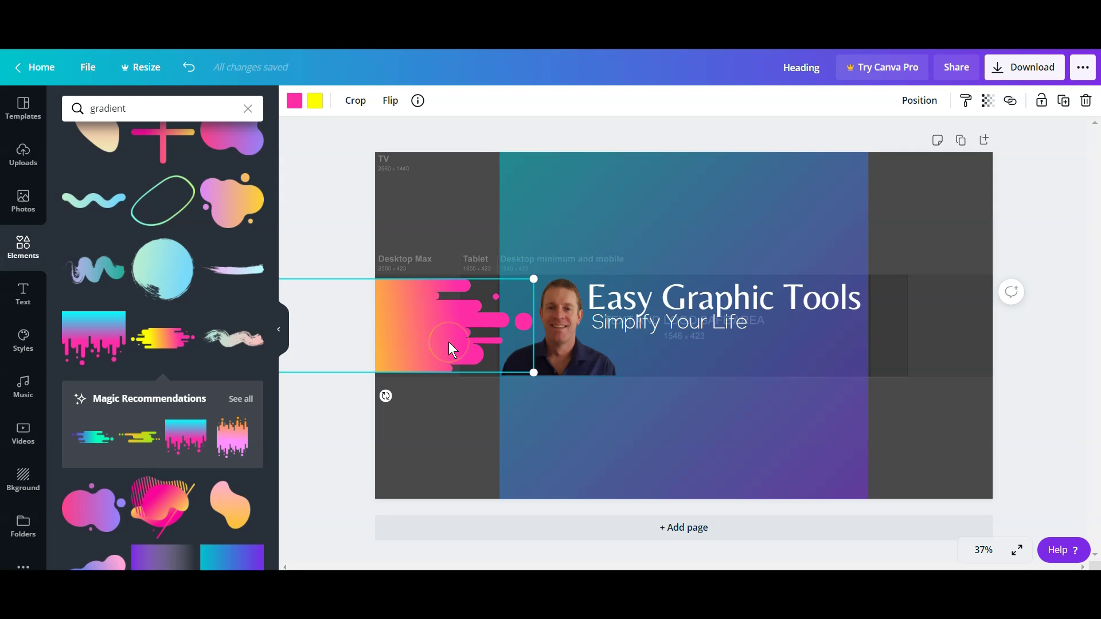
left_click_drag(449, 347, 1028, 344)
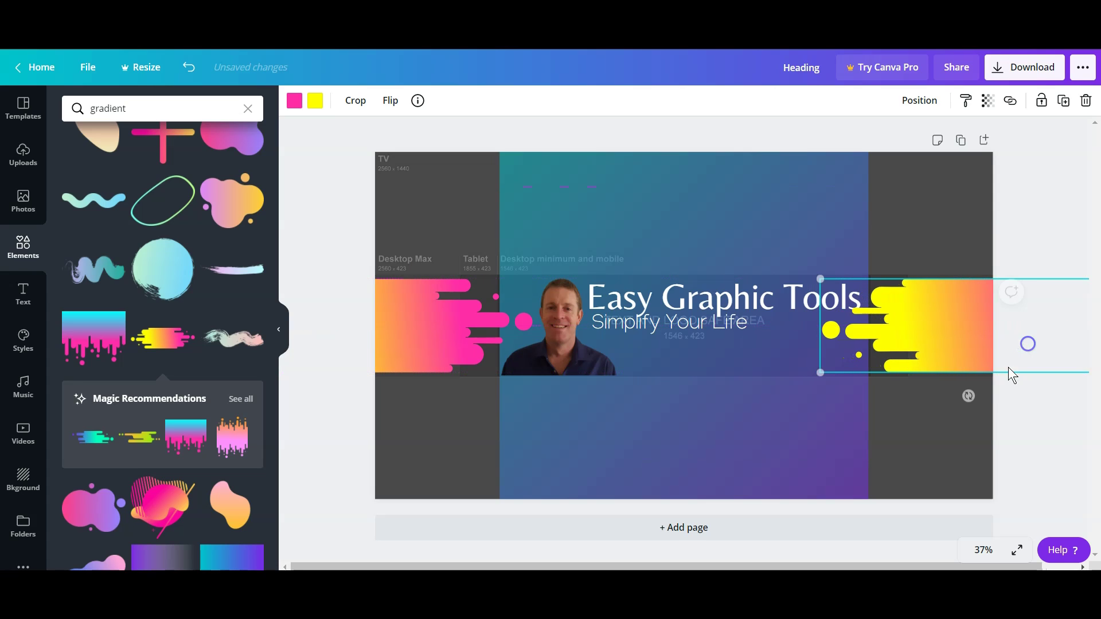
left_click(1042, 420)
left_click(412, 349)
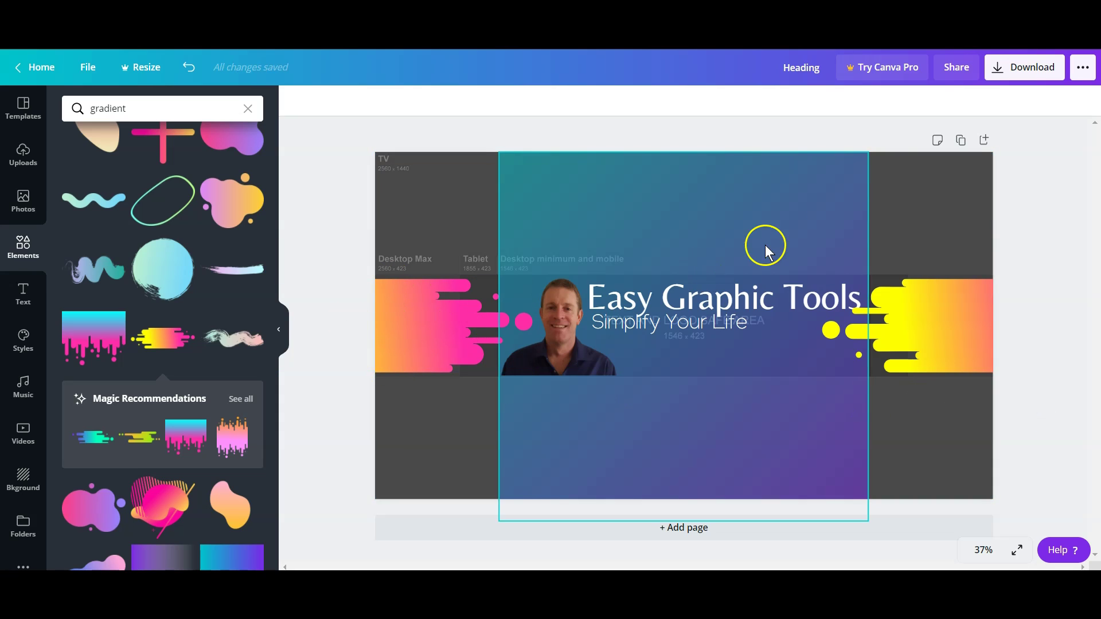
Set the transparency value of the dark full-canvas background to 94
left_click(901, 215)
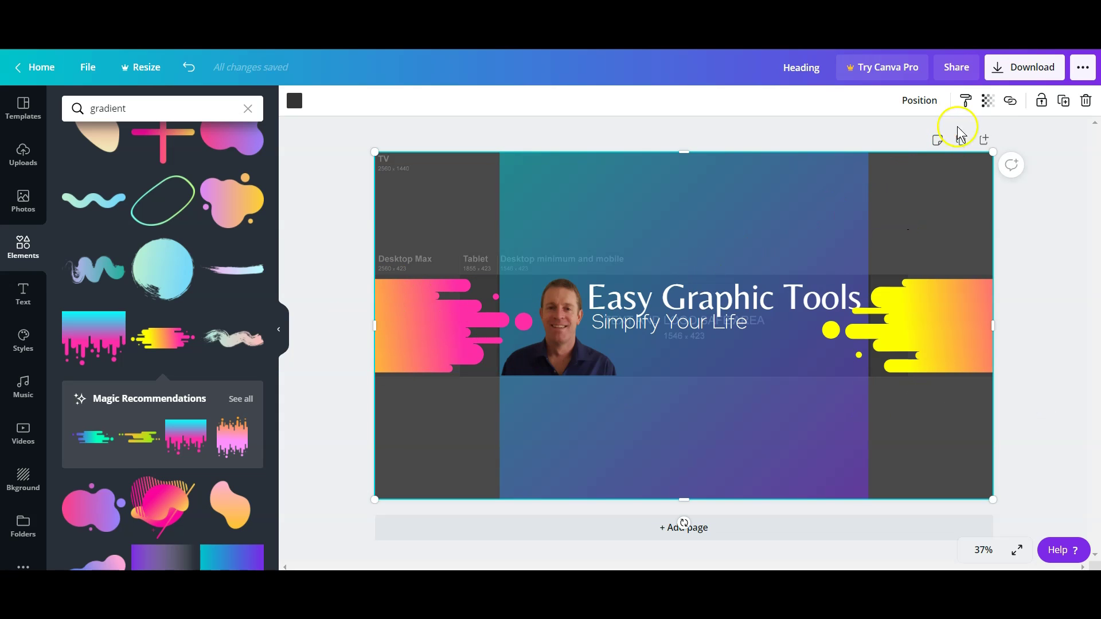
left_click(987, 100)
left_click_drag(897, 135, 946, 143)
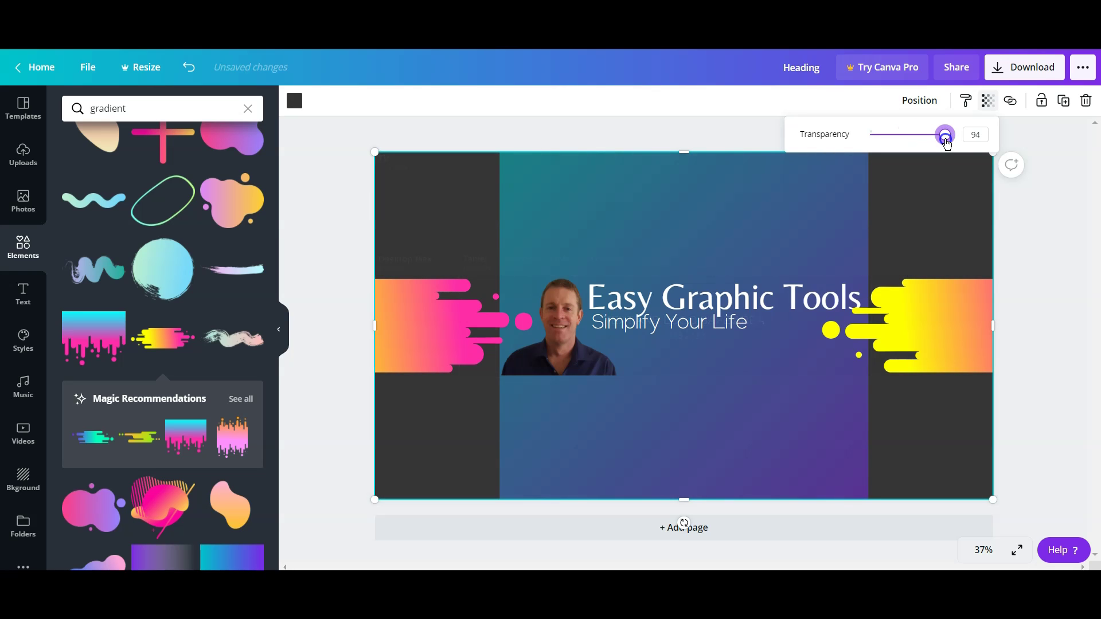
left_click(914, 208)
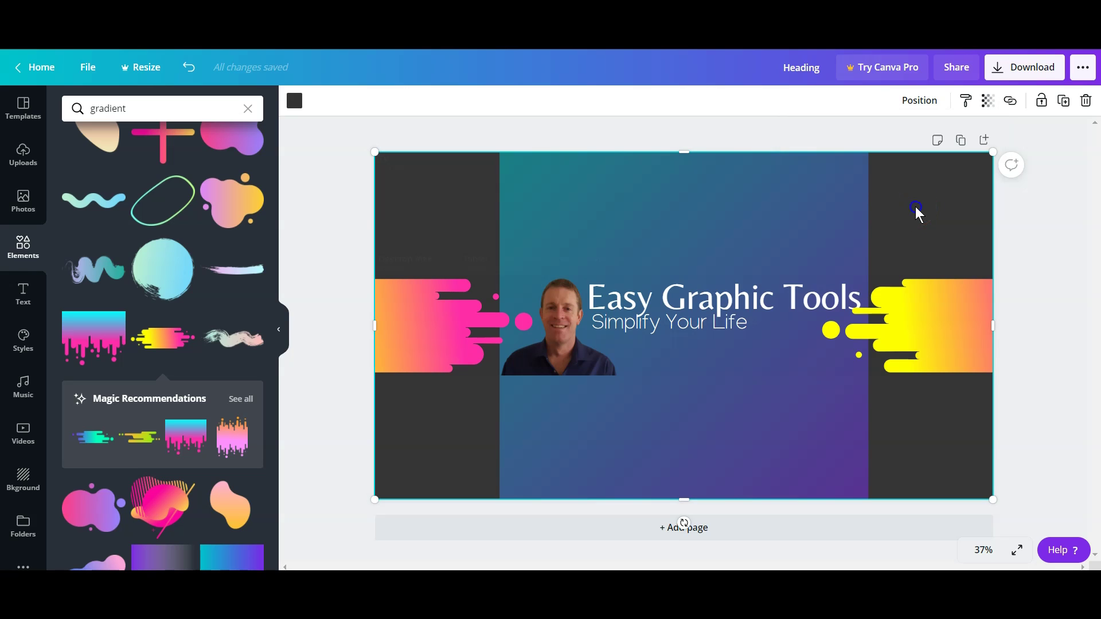
Recolor the full-canvas background from dark gray to the medium gray default color
left_click(294, 105)
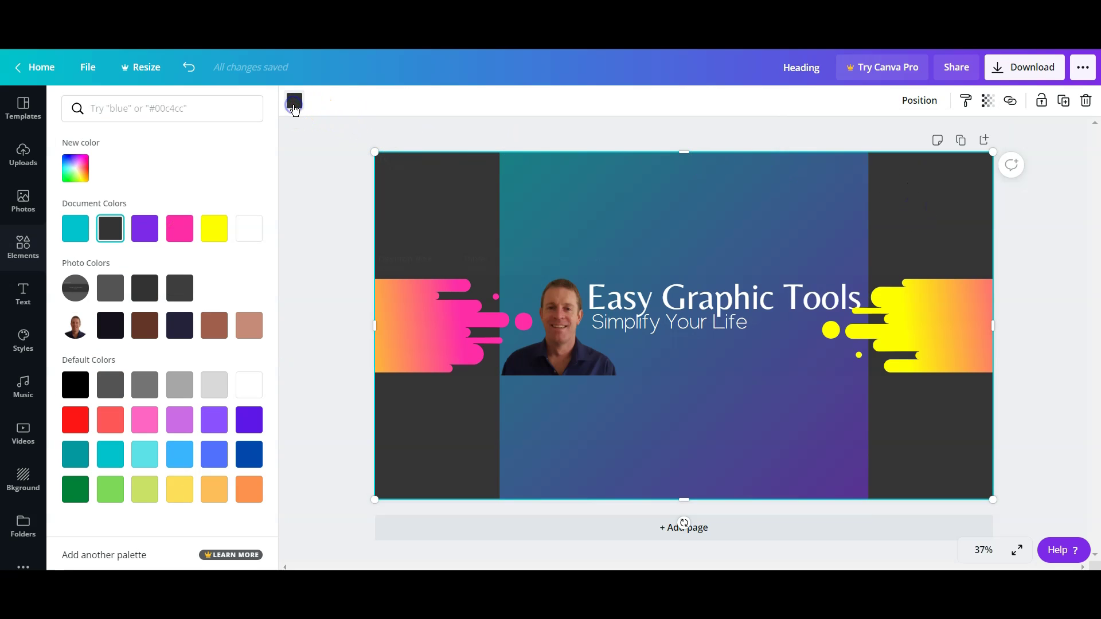
left_click(175, 388)
left_click(151, 388)
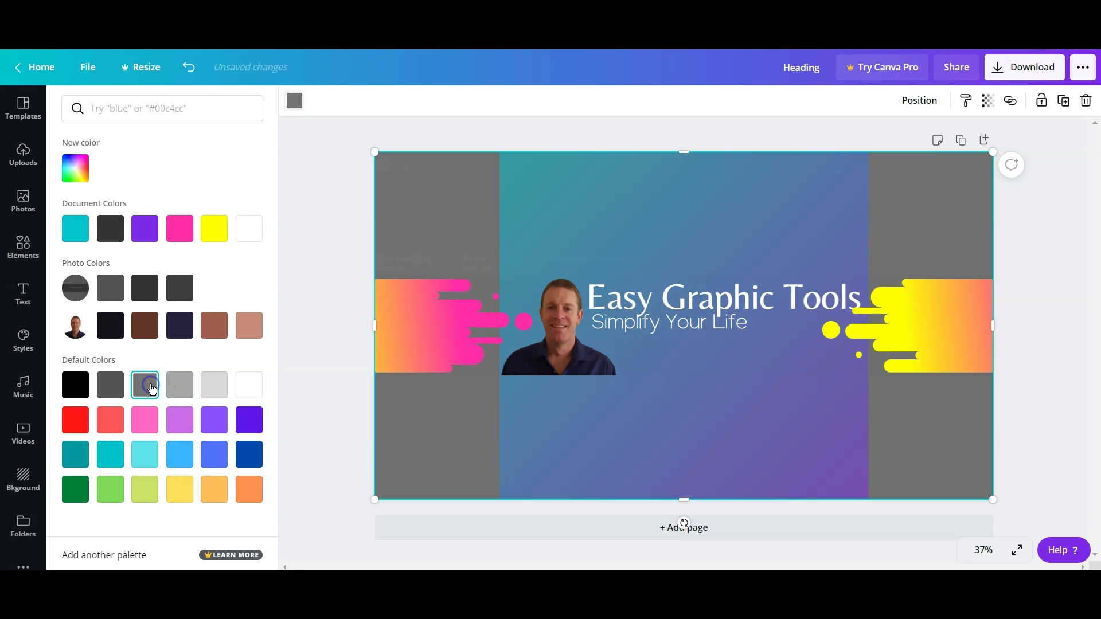
Set the transparency value of the central teal-to-purple gradient to 93
left_click(562, 205)
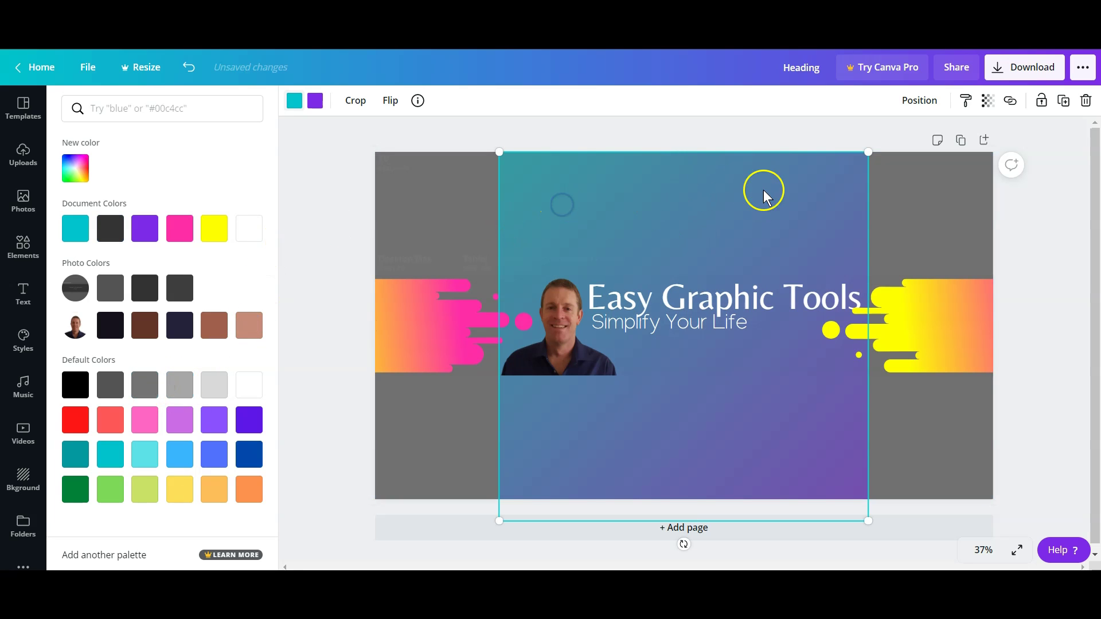
left_click(989, 100)
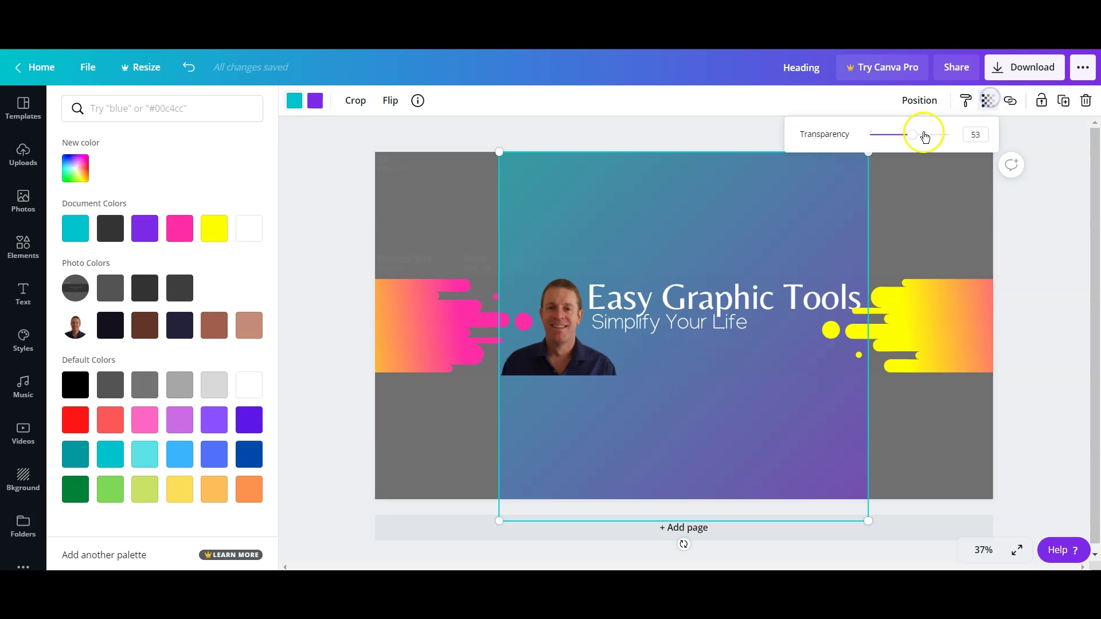
left_click_drag(911, 135, 963, 139)
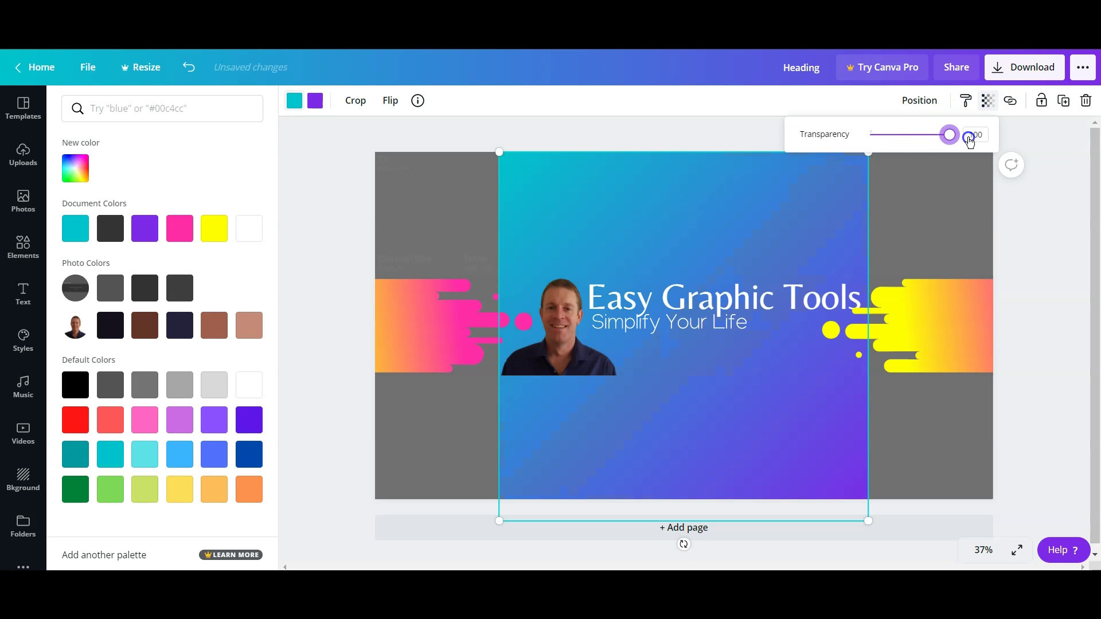
left_click_drag(968, 140, 943, 138)
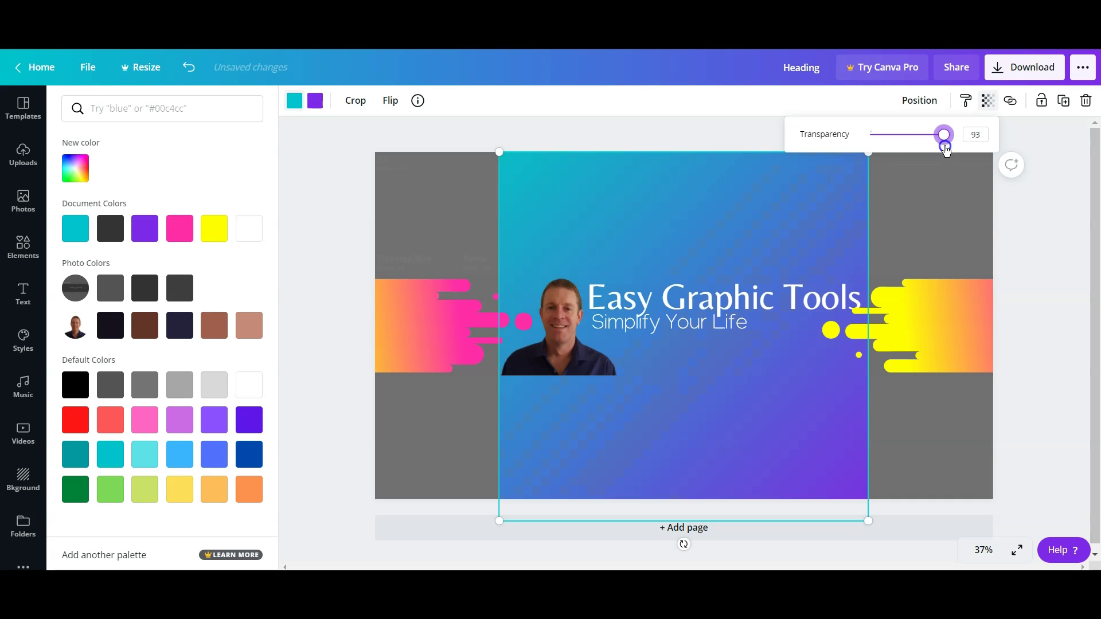
left_click(923, 314)
left_click(337, 385)
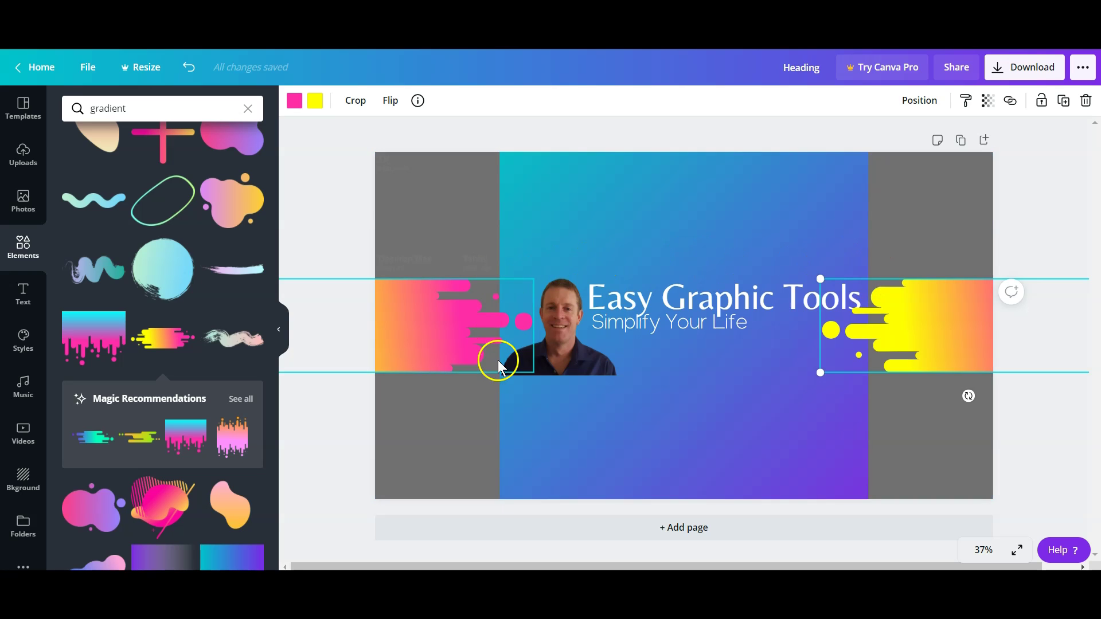
Set the gray full-canvas background's transparency value to 46 to reveal the template's safe-area guides
left_click(929, 194)
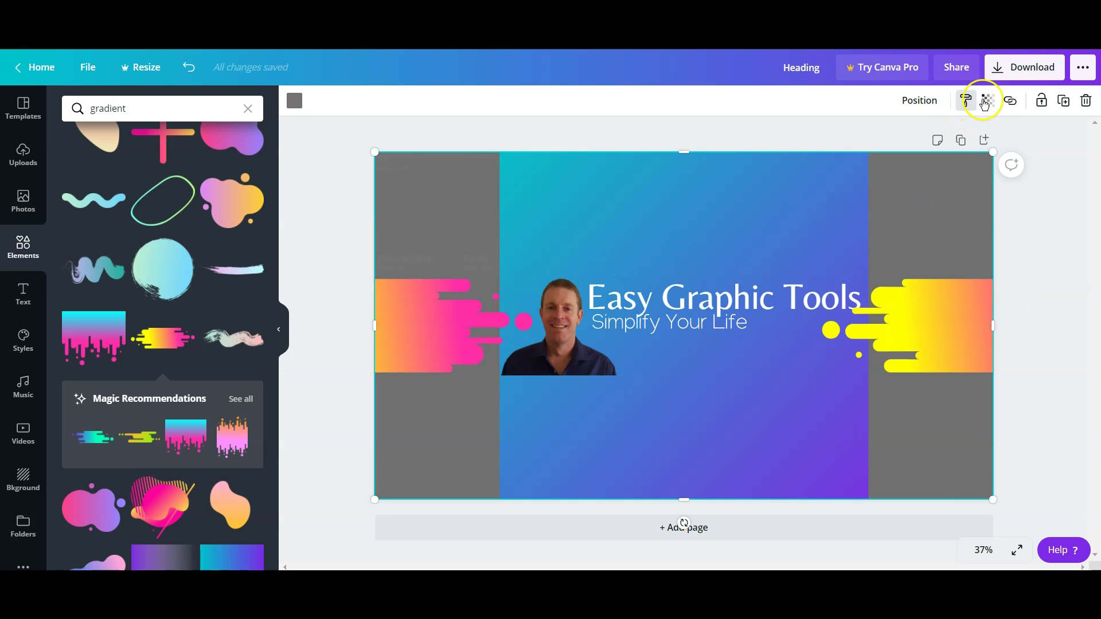
left_click(987, 100)
left_click_drag(945, 134, 908, 141)
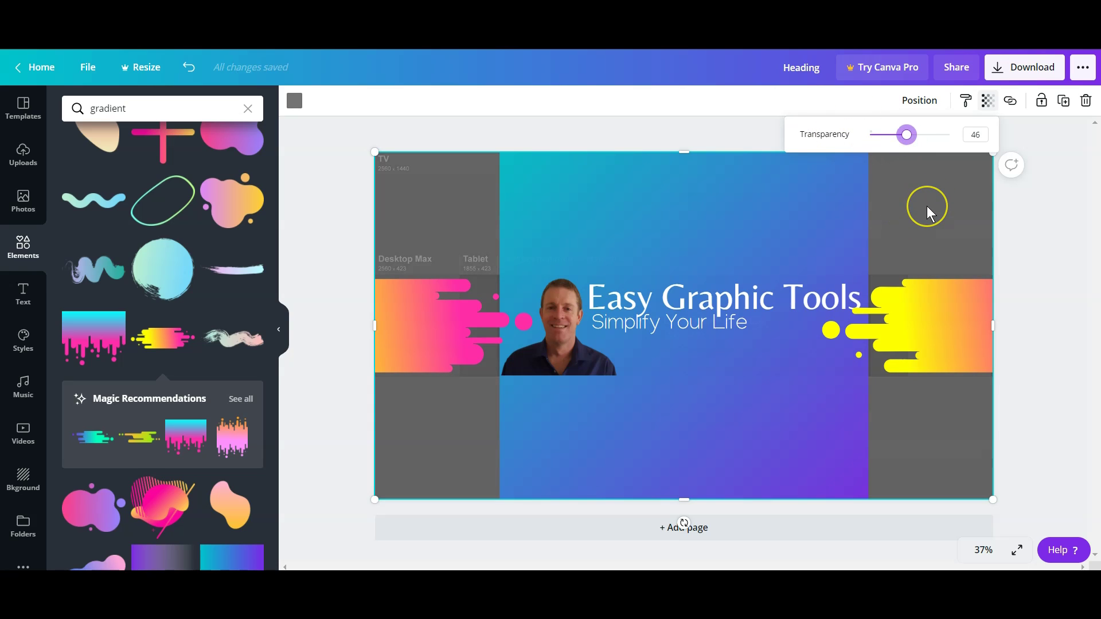
Set the central gradient's transparency value to 50 and deselect it
left_click(789, 245)
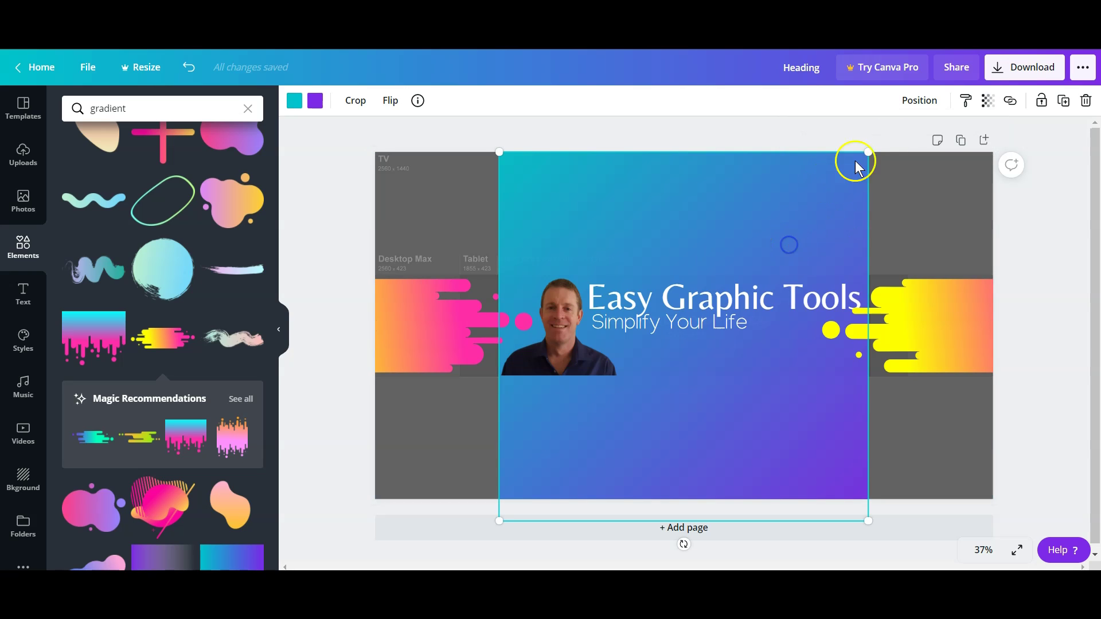
left_click(985, 101)
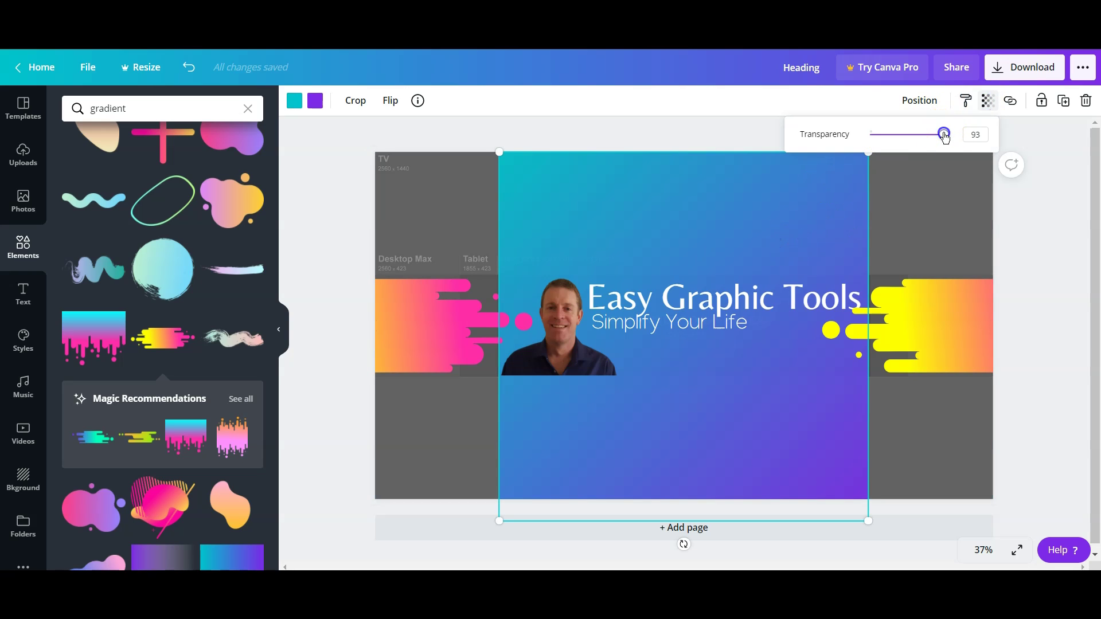
left_click_drag(944, 135, 908, 138)
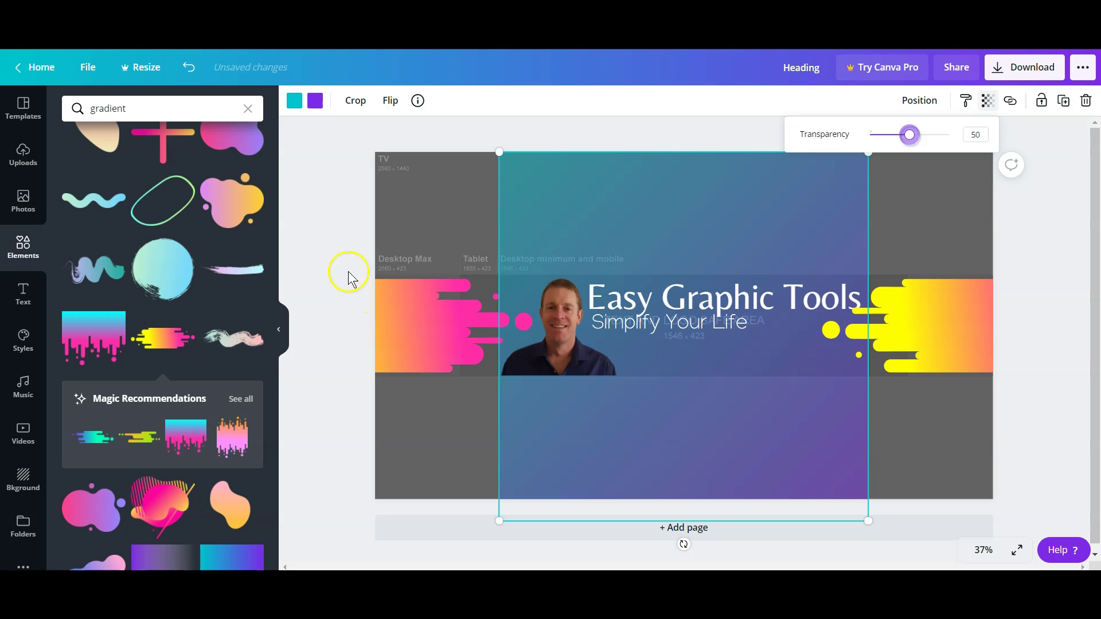
left_click(333, 236)
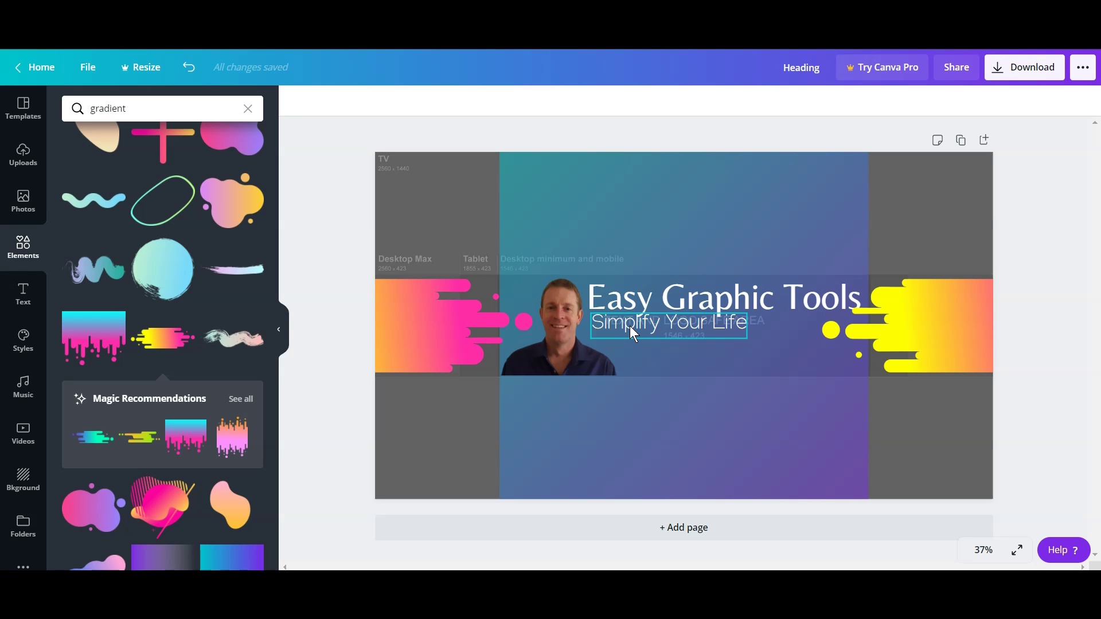
Duplicate the "Simplify Your Life" subheading, place the copy beneath the end of the heading and change its text to "Subscribe"
left_click(626, 344)
left_click(656, 332)
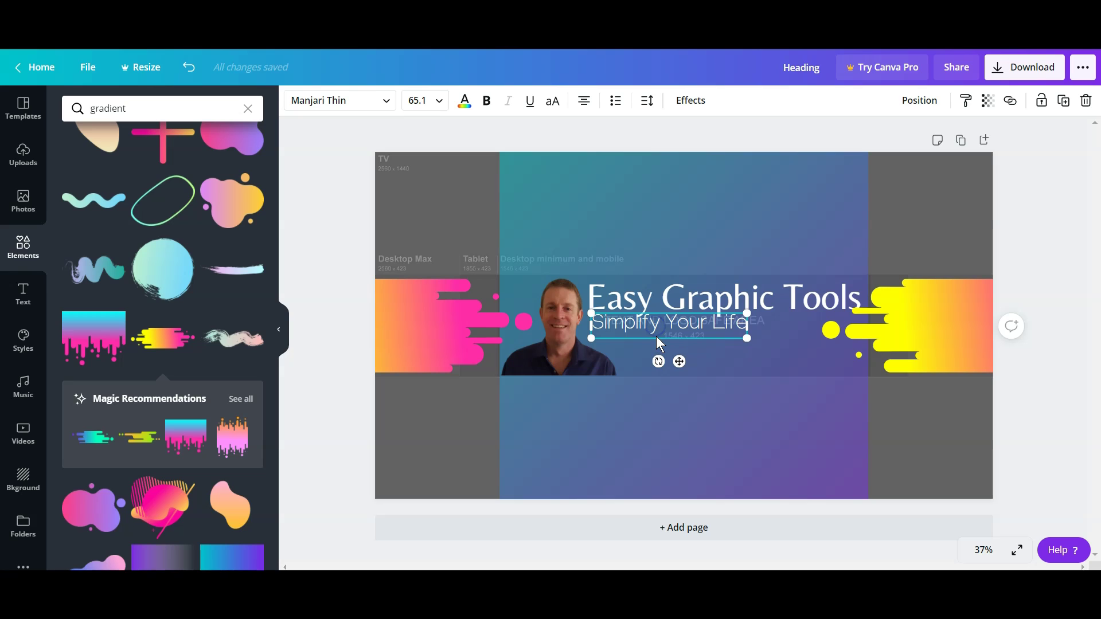
key("ctrl+d")
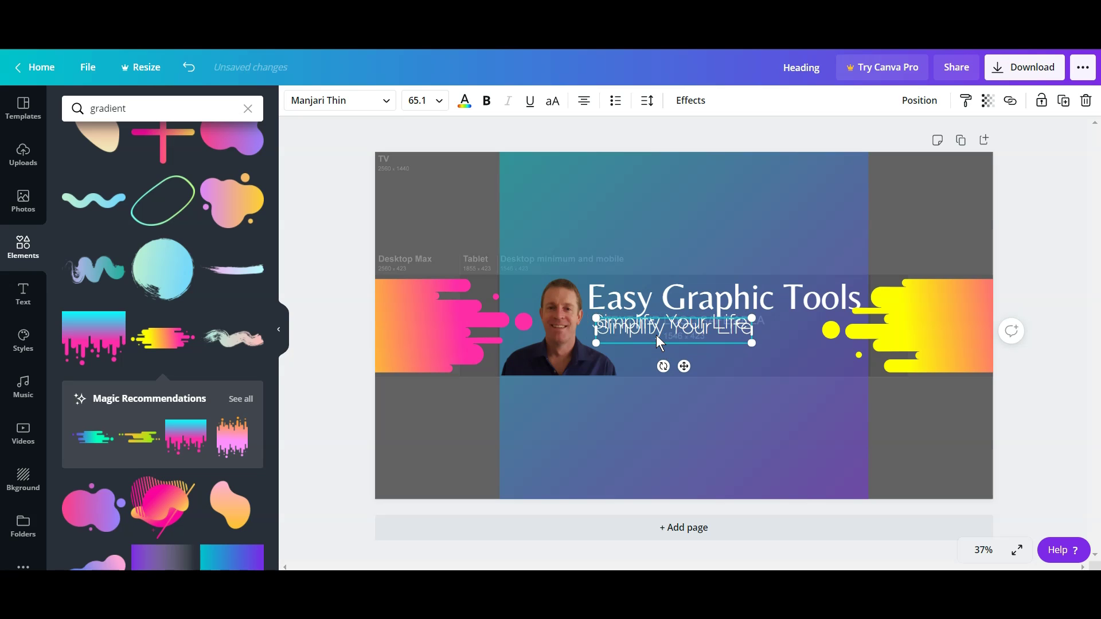
left_click_drag(668, 341, 768, 363)
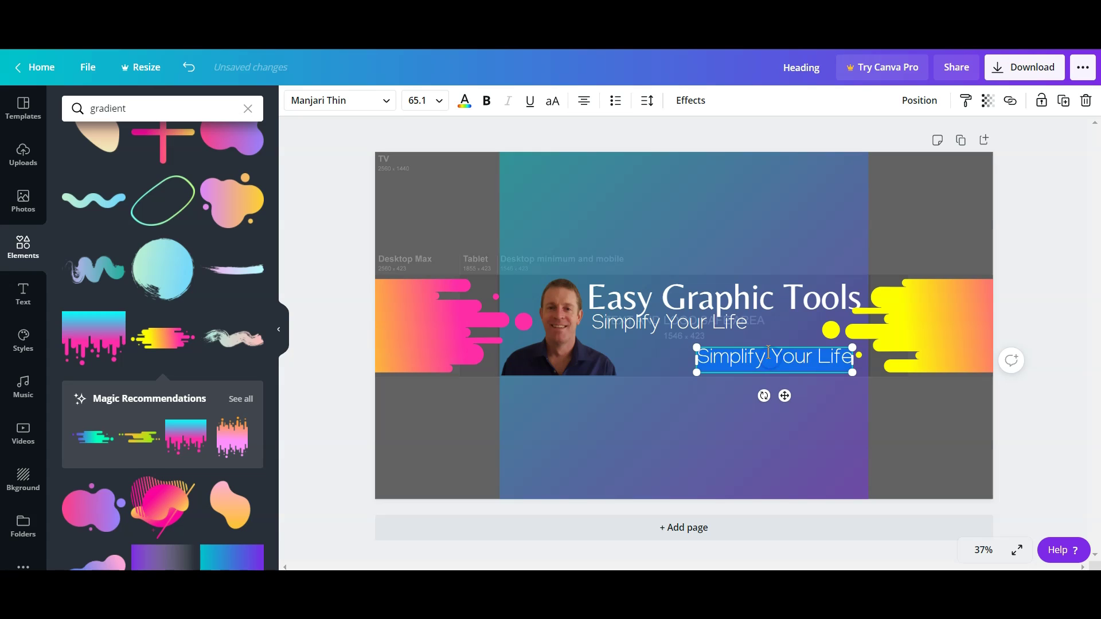
type("Subsq")
type("ribe")
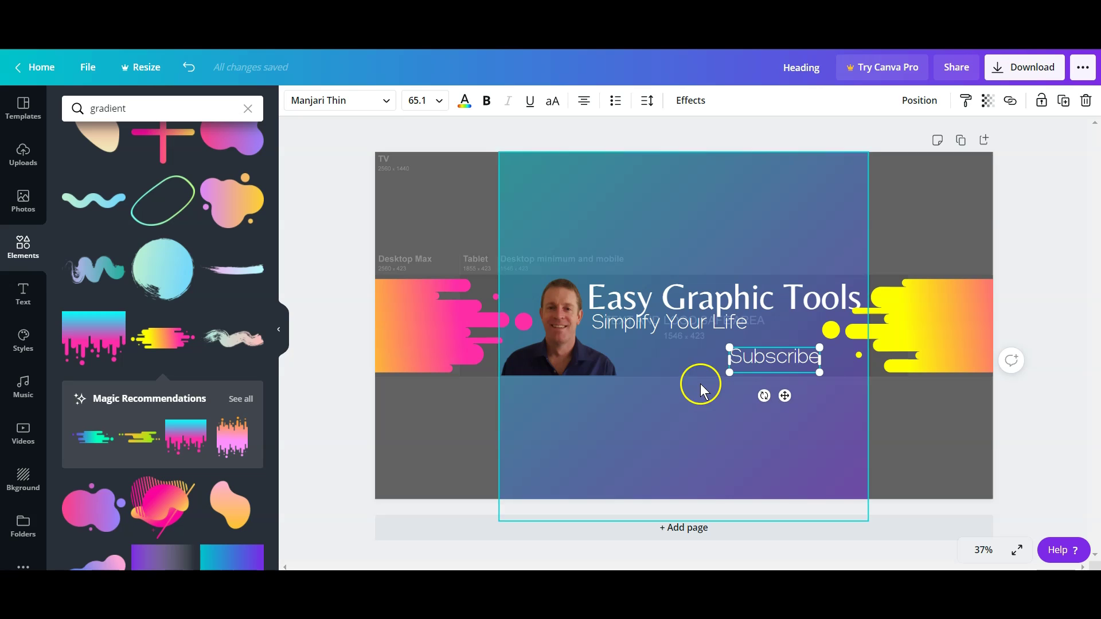
Shrink the "Subscribe" text to size 48.3 and move it closer below the heading
left_click_drag(729, 372, 774, 343)
left_click(798, 354)
left_click(775, 353)
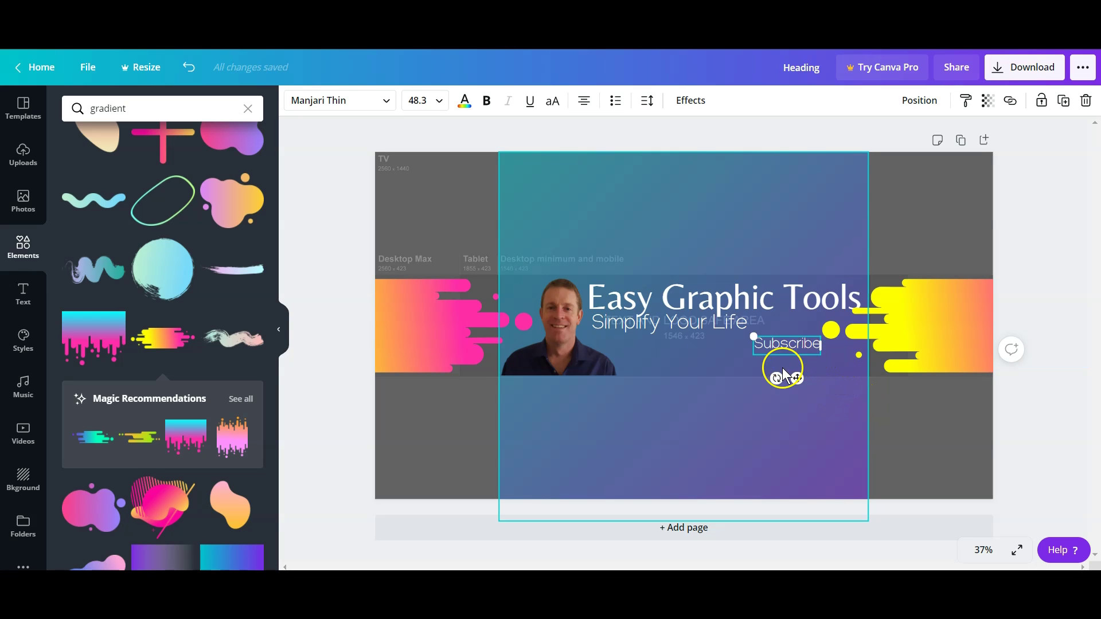
left_click(786, 416)
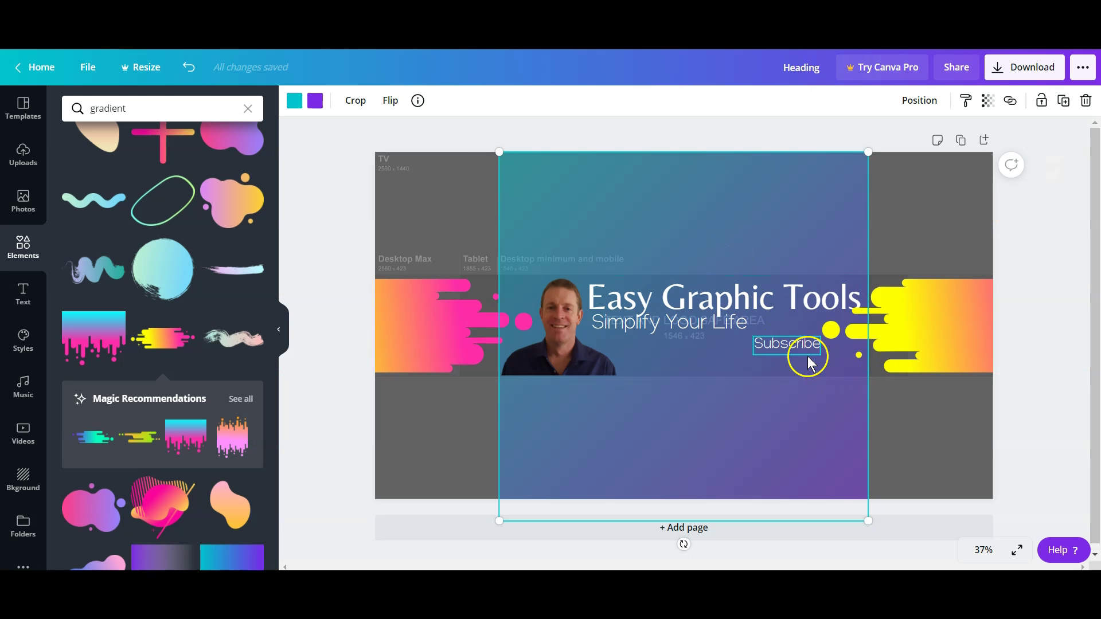
left_click(779, 344)
left_click_drag(780, 344, 767, 337)
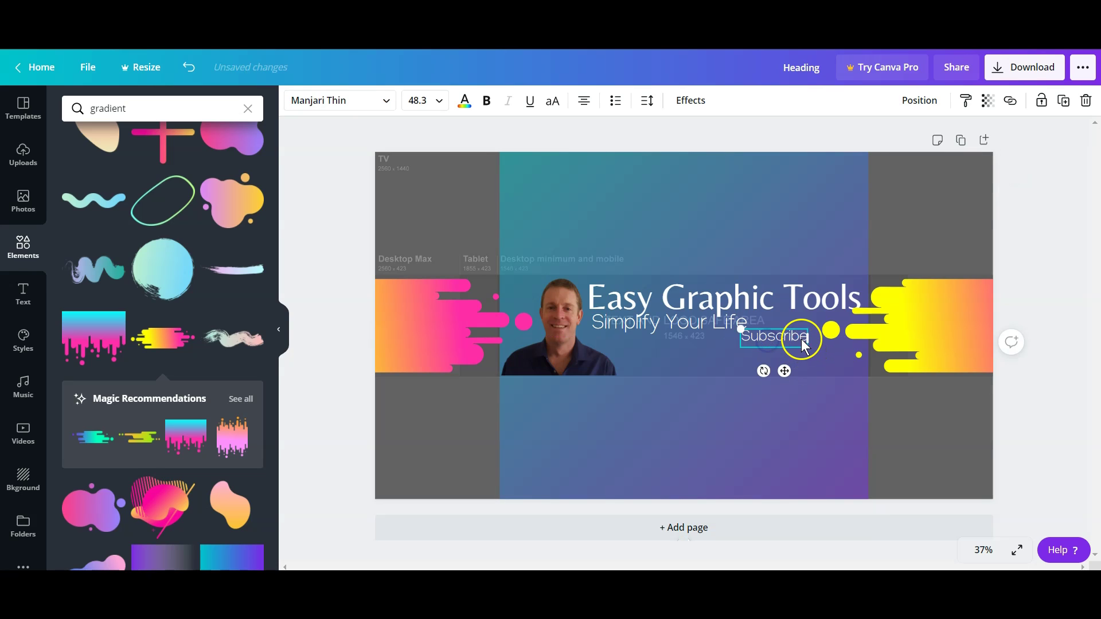
Add "Now" as a second line under "Subscribe" and enlarge the text to size 49
double_click(803, 337)
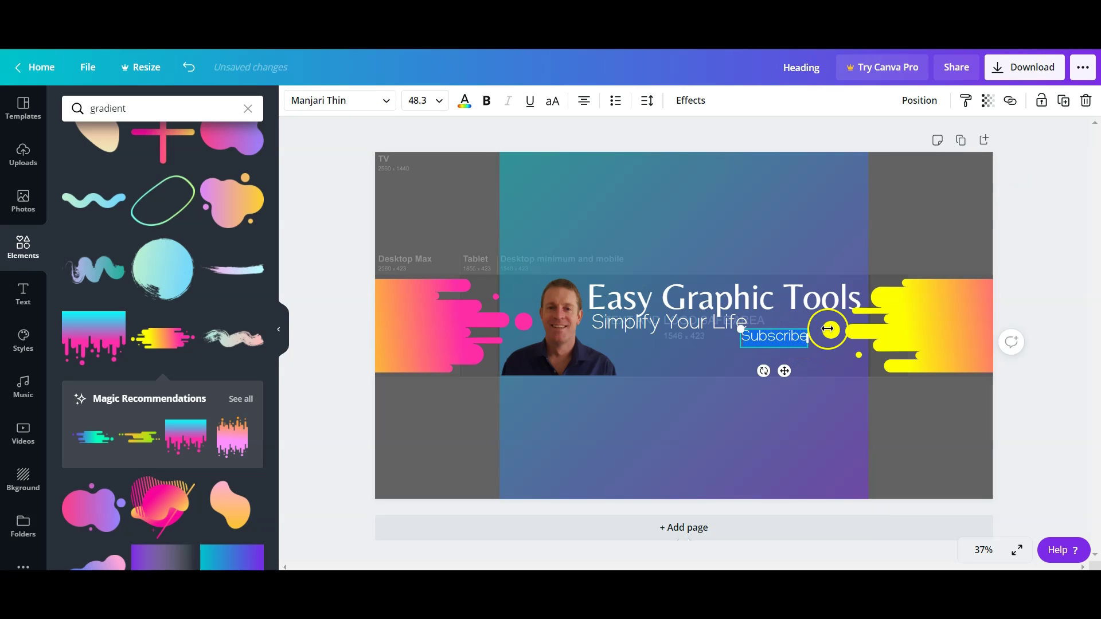
left_click(794, 330)
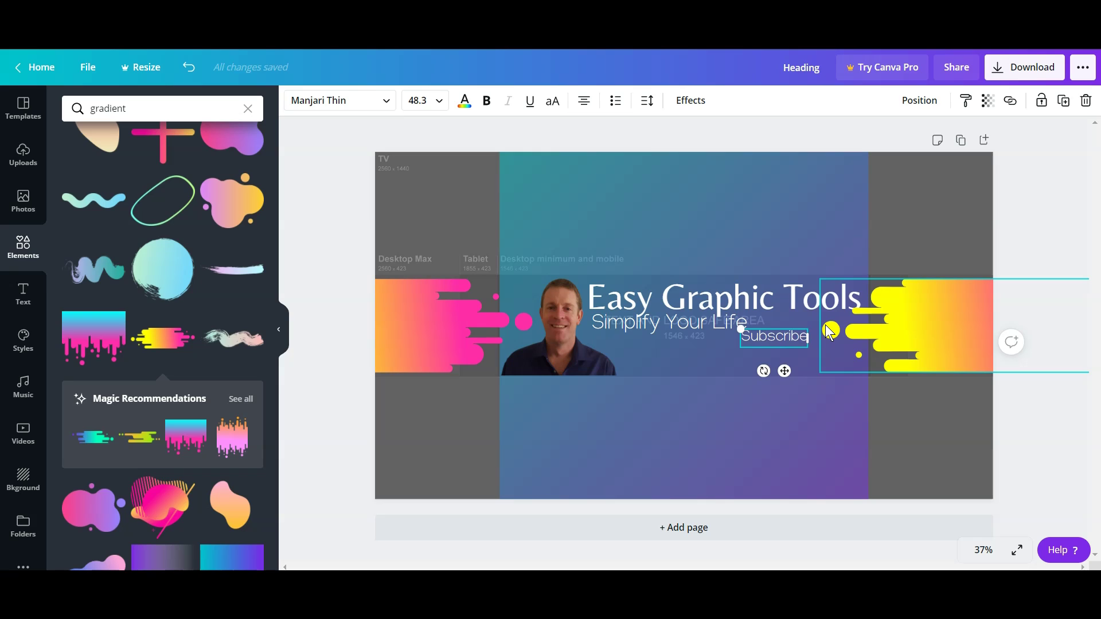
key("Return")
type("NOw")
key("BackSpace")
key("BackSpace")
left_click_drag(806, 369, 809, 370)
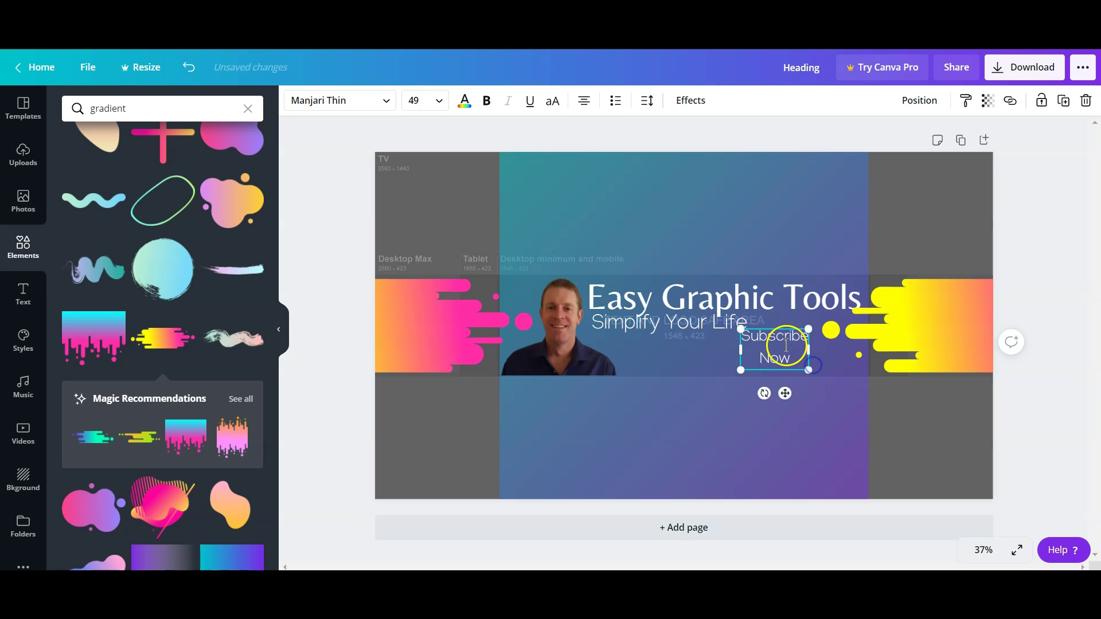
Reduce the "Subscribe Now" text's line height to 0.92 and move the text slightly lower
double_click(747, 338)
double_click(771, 357)
left_click(647, 101)
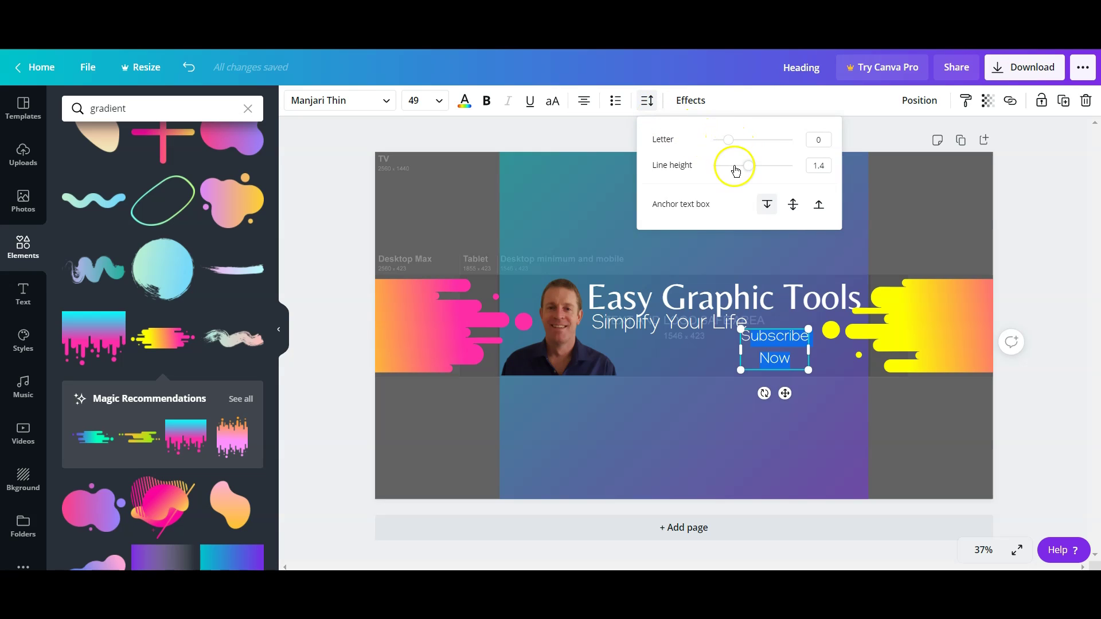
left_click_drag(748, 166, 730, 173)
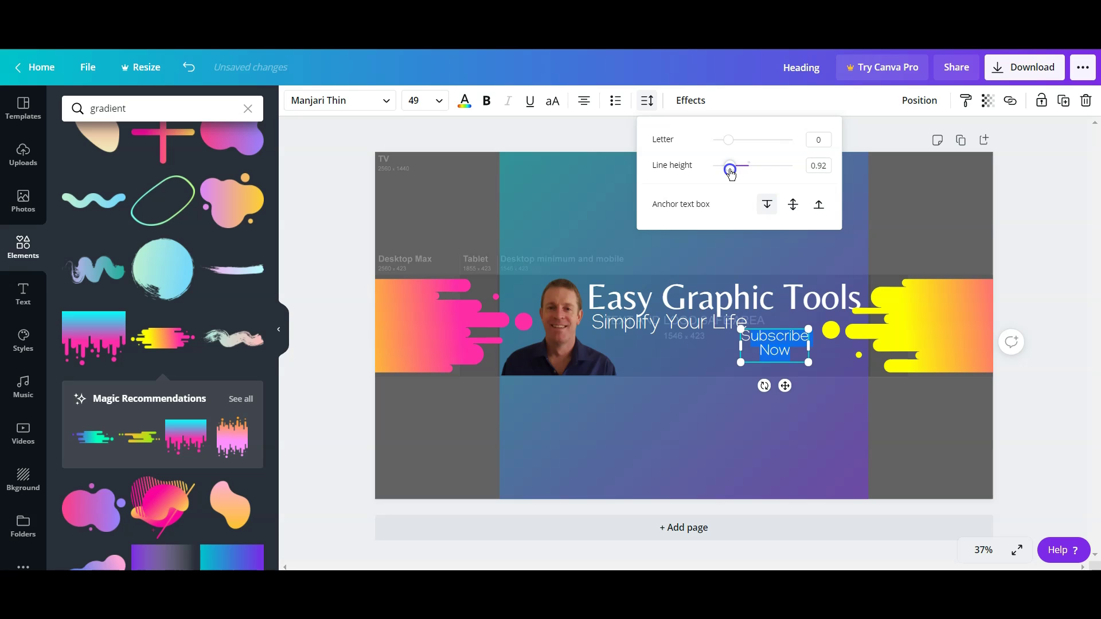
left_click(929, 436)
left_click(781, 349)
left_click_drag(778, 339, 771, 346)
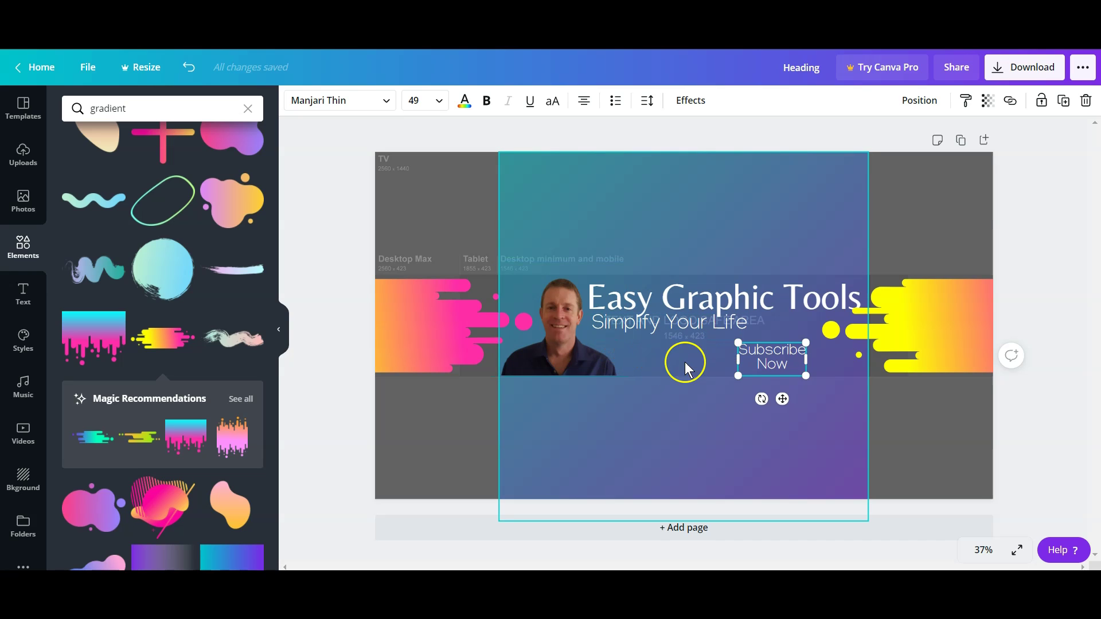
Place a copy of the "Simplify Your Life" subheading beneath the original and shrink it to size 40.7
left_click(632, 328)
left_click(632, 324)
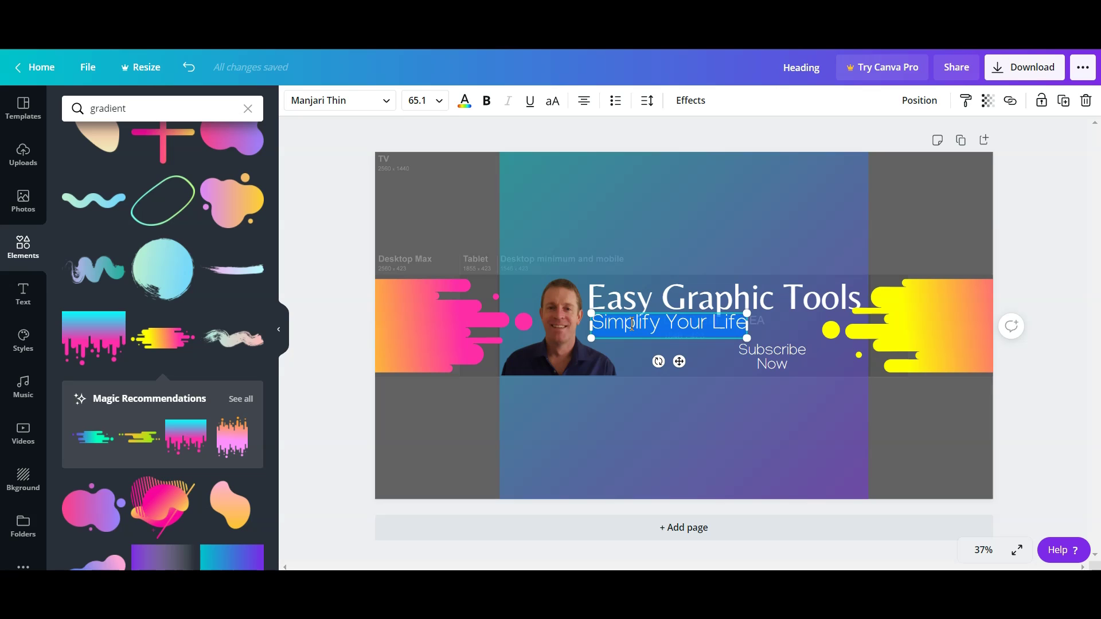
left_click(655, 359)
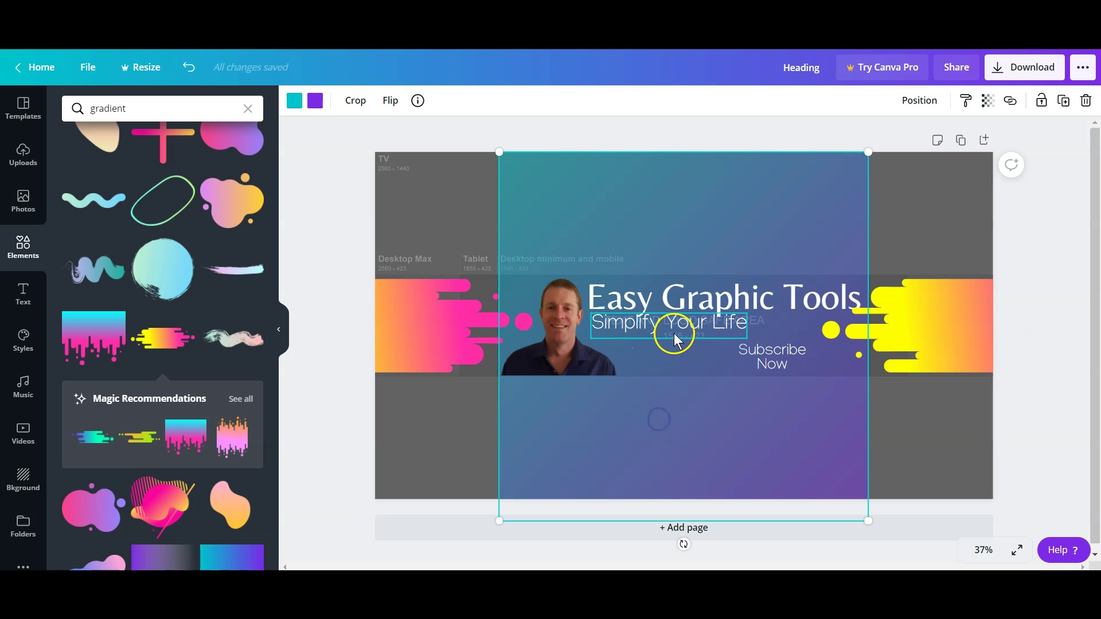
left_click(673, 339)
left_click_drag(672, 335, 677, 369)
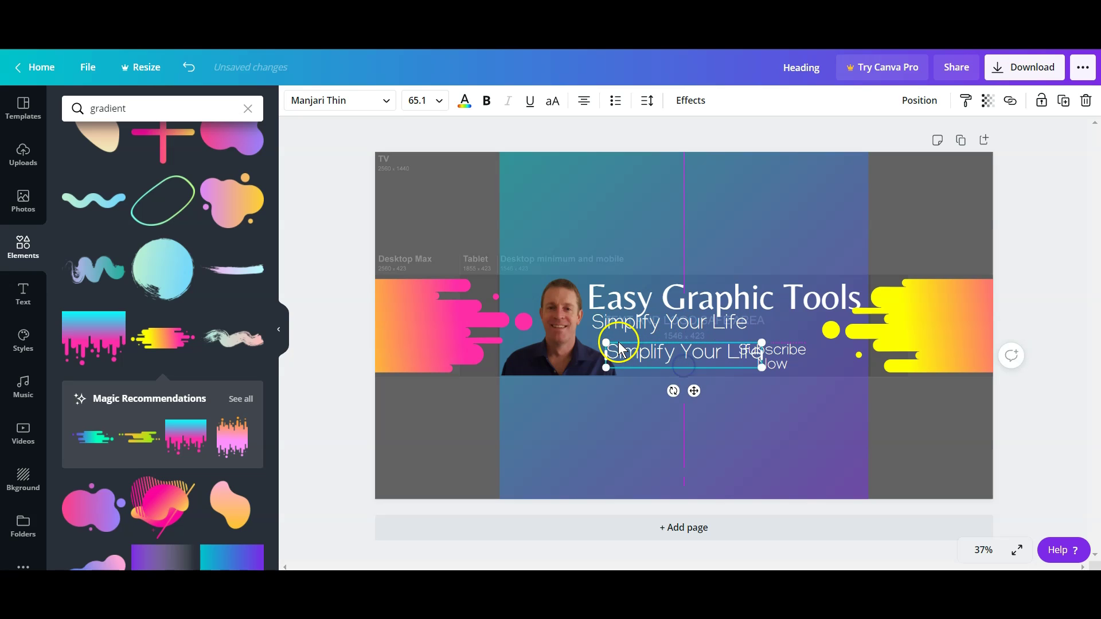
left_click_drag(605, 344, 642, 354)
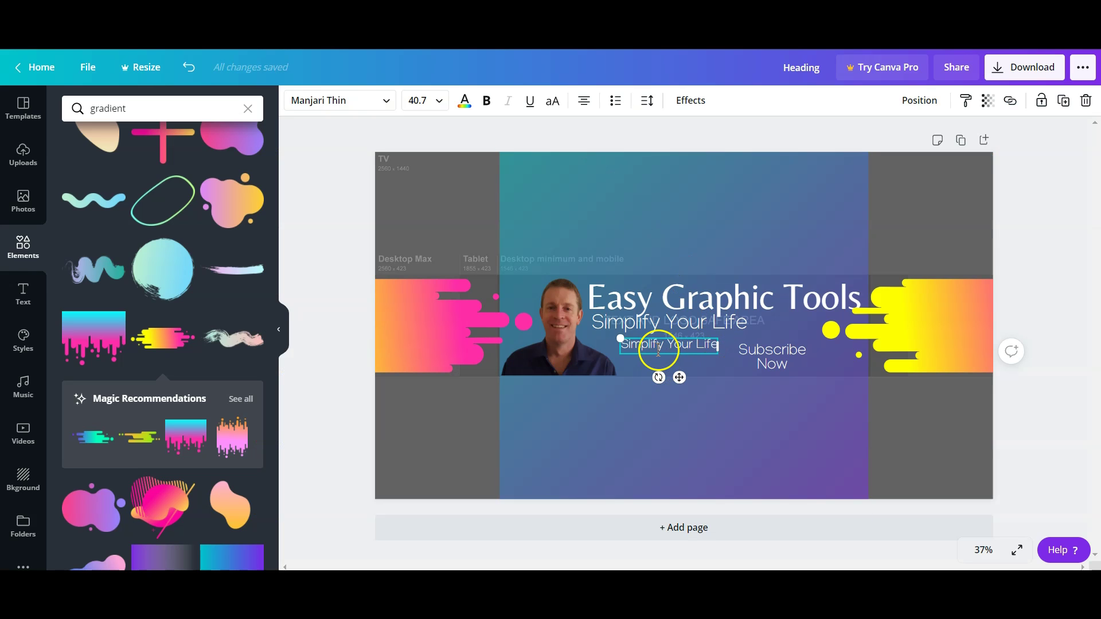
Replace the copied subheading's text with "new video every Siunday" and deselect it
double_click(658, 348)
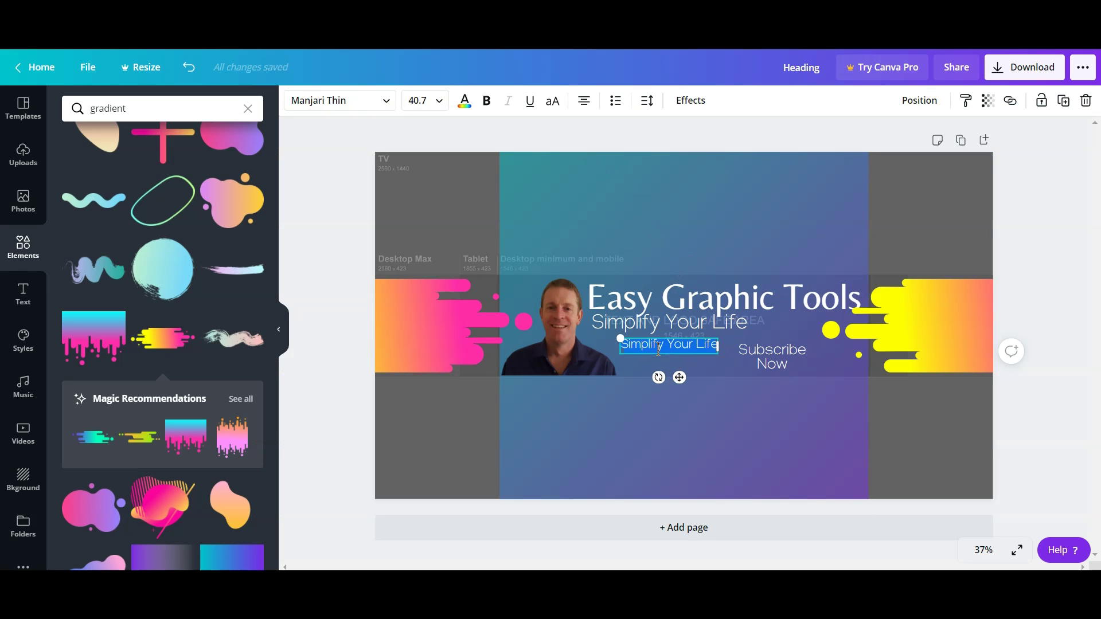
type("new video")
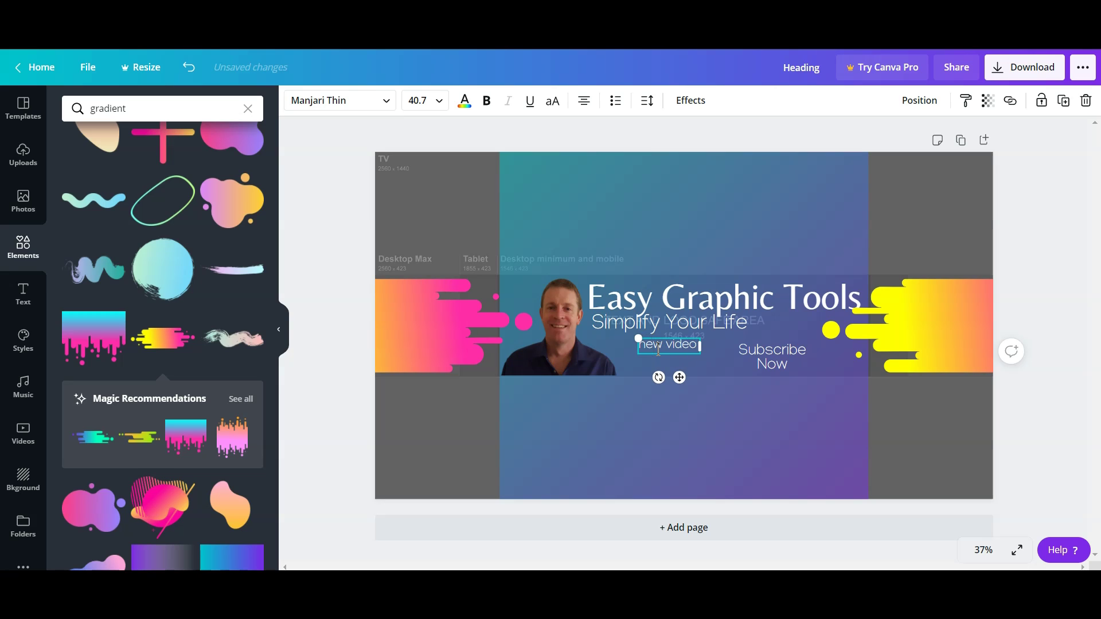
type(" eve")
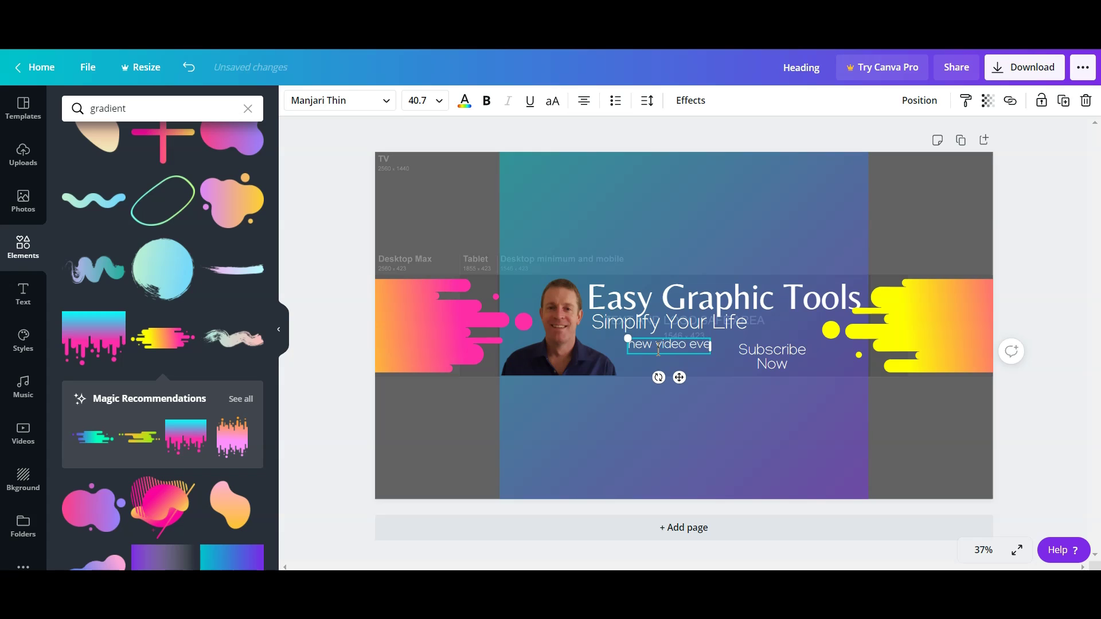
type("ry Si")
type("nday")
key("BackSpace")
key("BackSpace")
key("BackSpace")
key("BackSpace")
key("BackSpace")
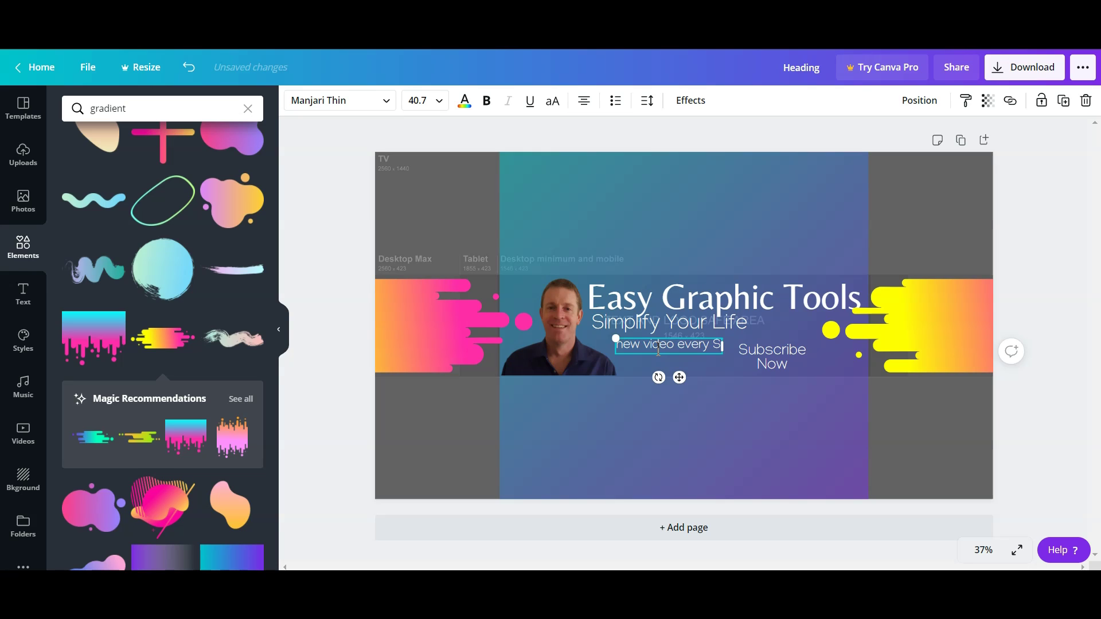
type("unday")
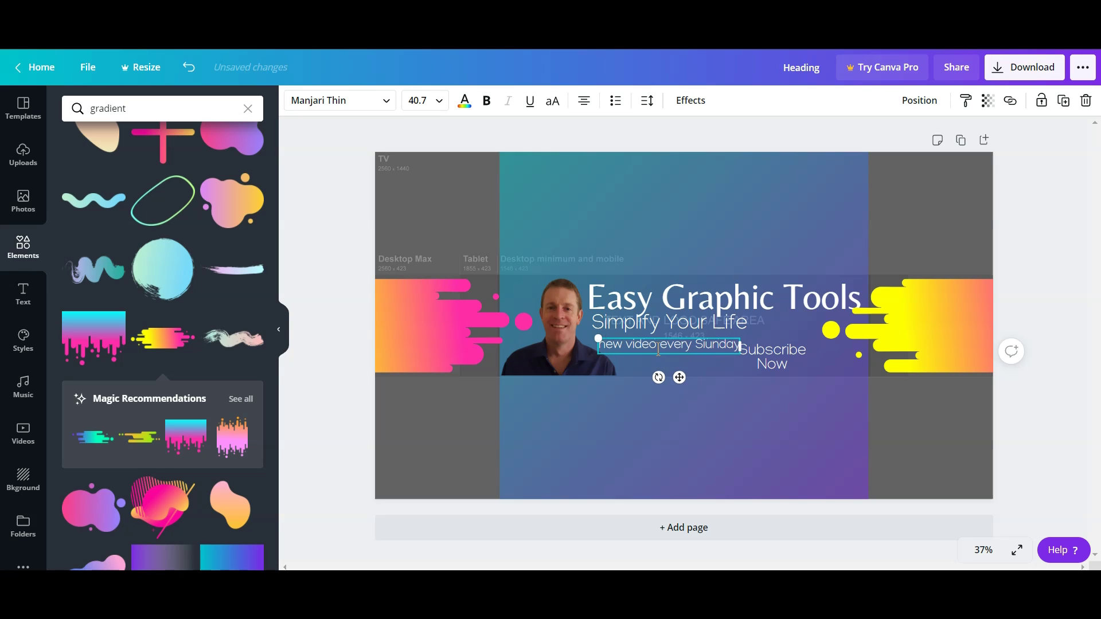
left_click(351, 447)
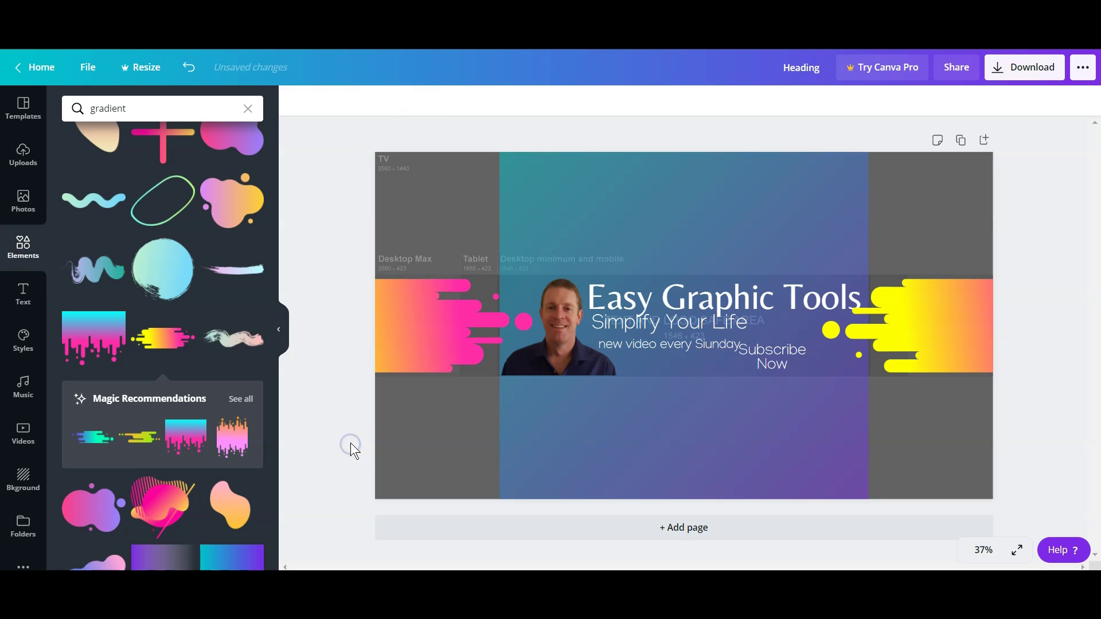
Move the "Subscribe Now" text away from the video schedule line, next to the yellow splash
left_click(771, 360)
left_click(790, 336)
mouse_move(790, 336)
left_mouse_down()
mouse_move(791, 363)
mouse_move(805, 333)
mouse_move(796, 336)
left_mouse_up()
Make the word "Subscribe" bold and color it the document's yellow
left_click(791, 361)
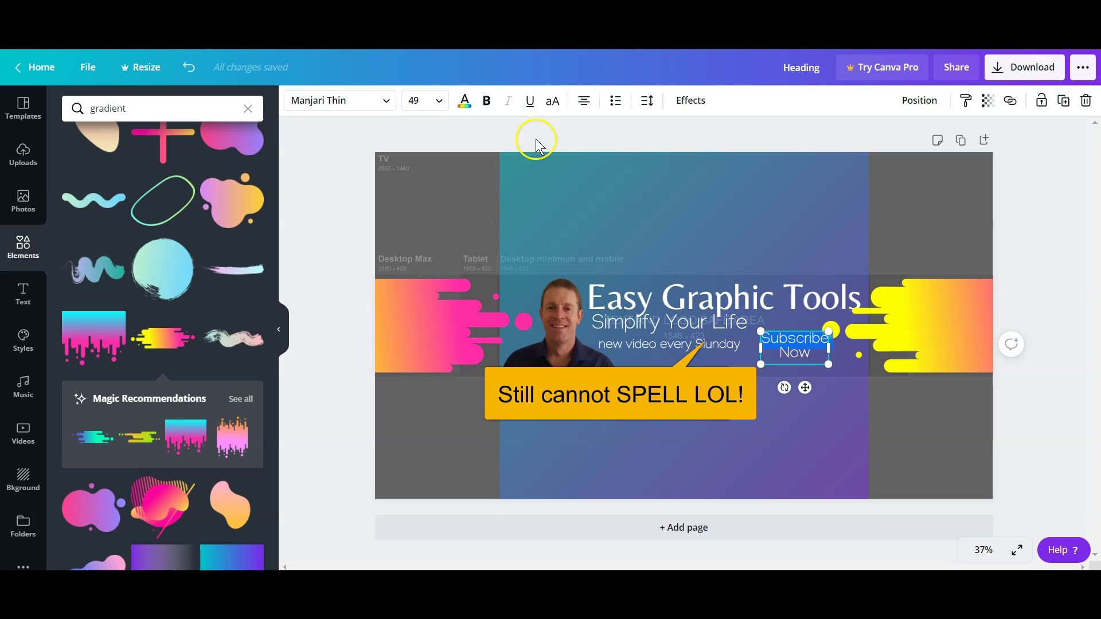
left_click(465, 102)
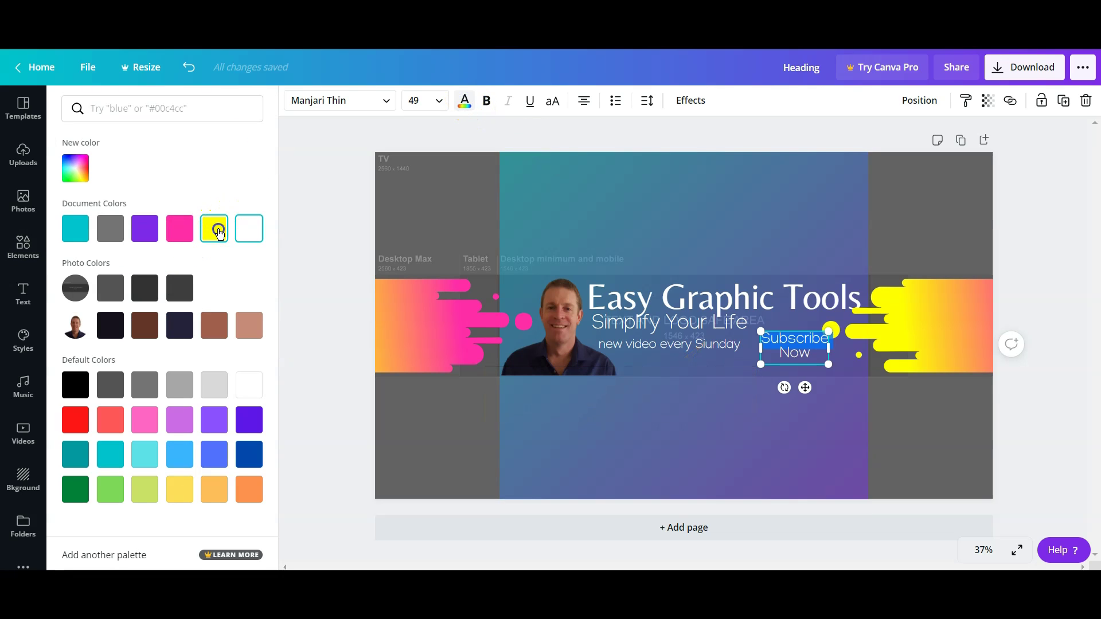
left_click(214, 228)
left_click(486, 103)
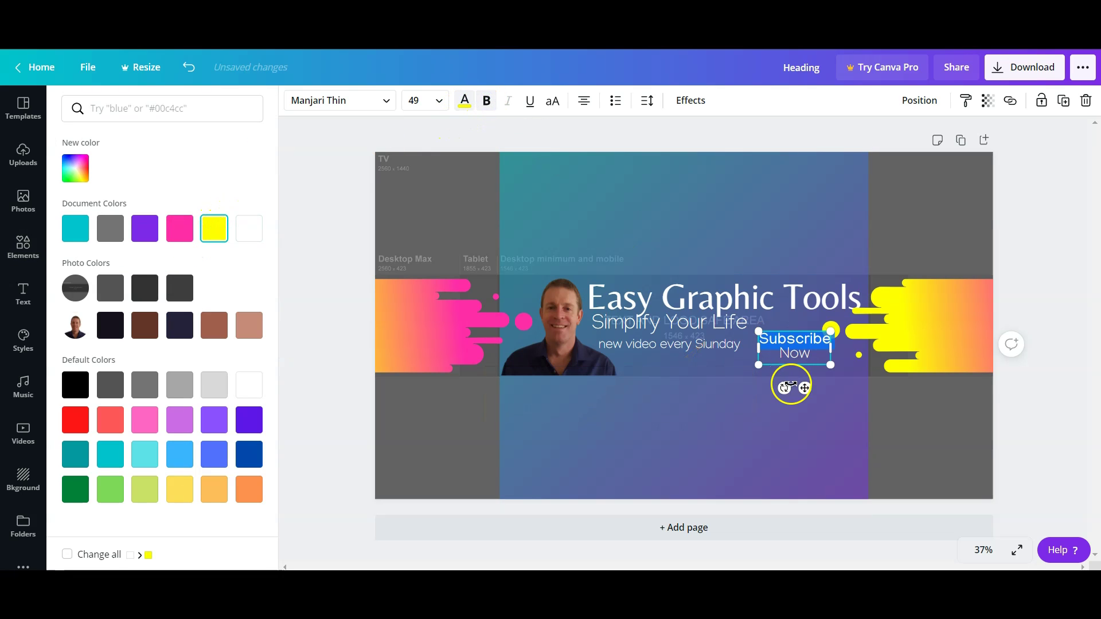
left_click(1034, 429)
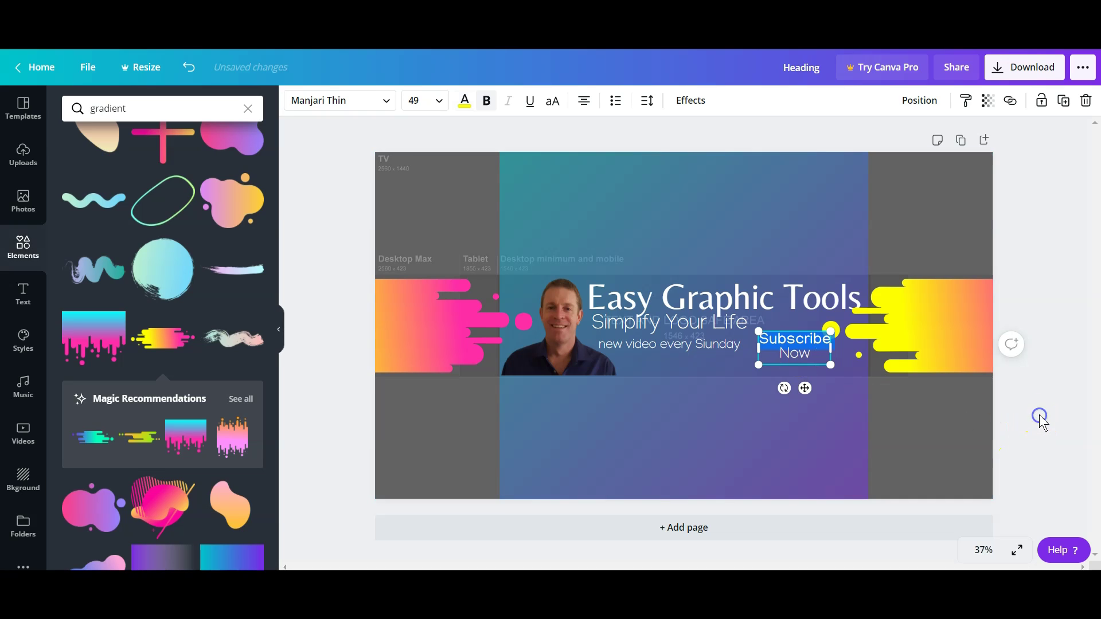
left_click(716, 425)
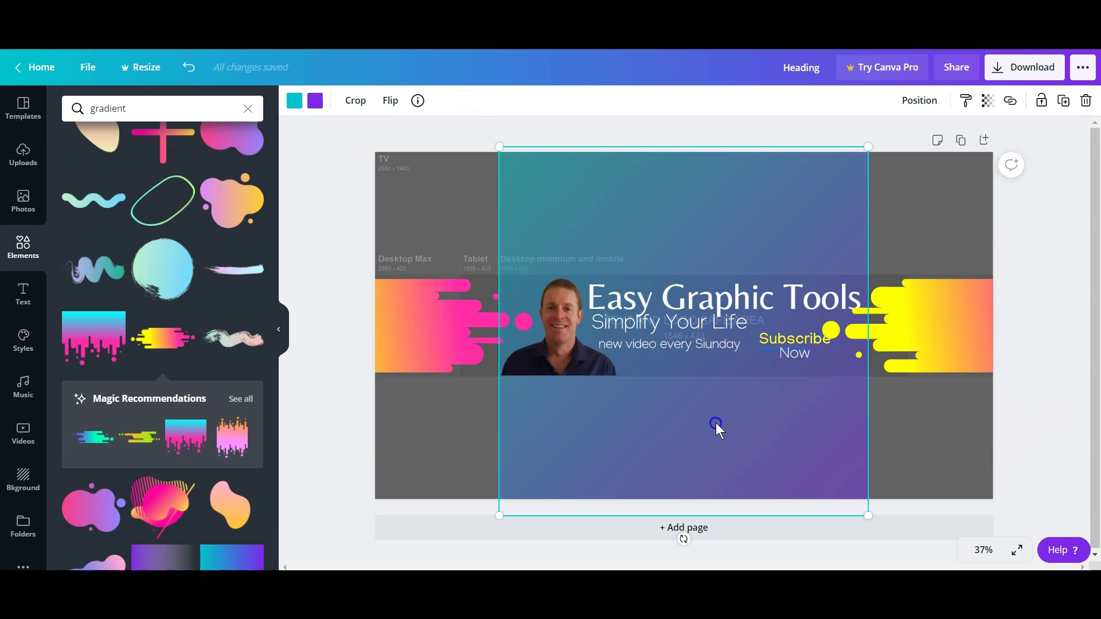
Send the yellow splash graphic backward until it sits behind the central teal-to-purple gradient, then deselect it
left_click(797, 341)
left_click(878, 350)
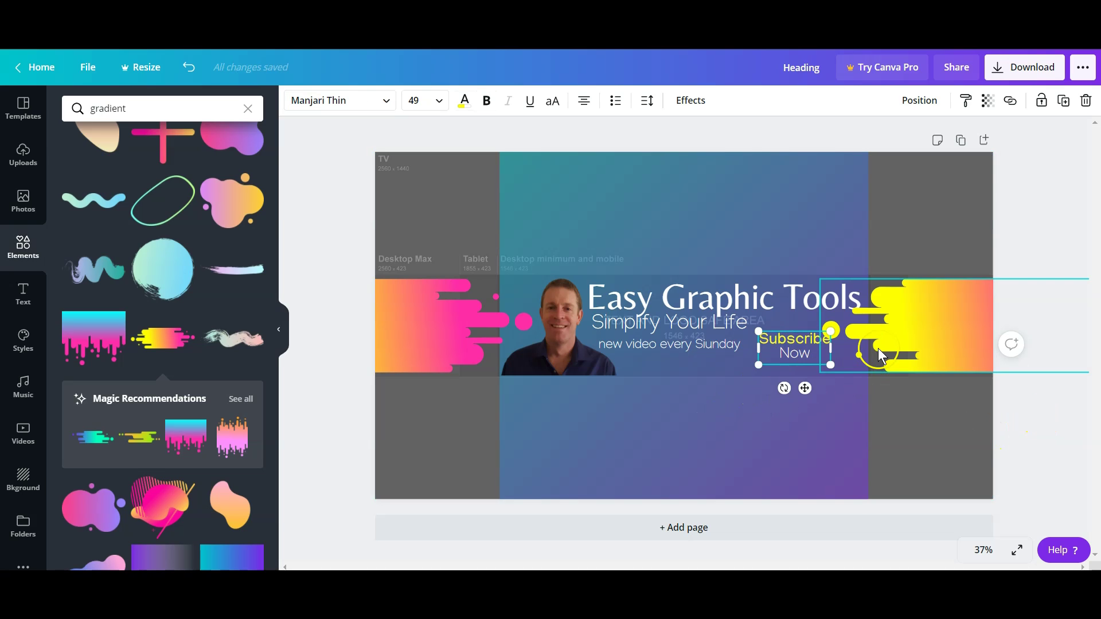
left_click(911, 328)
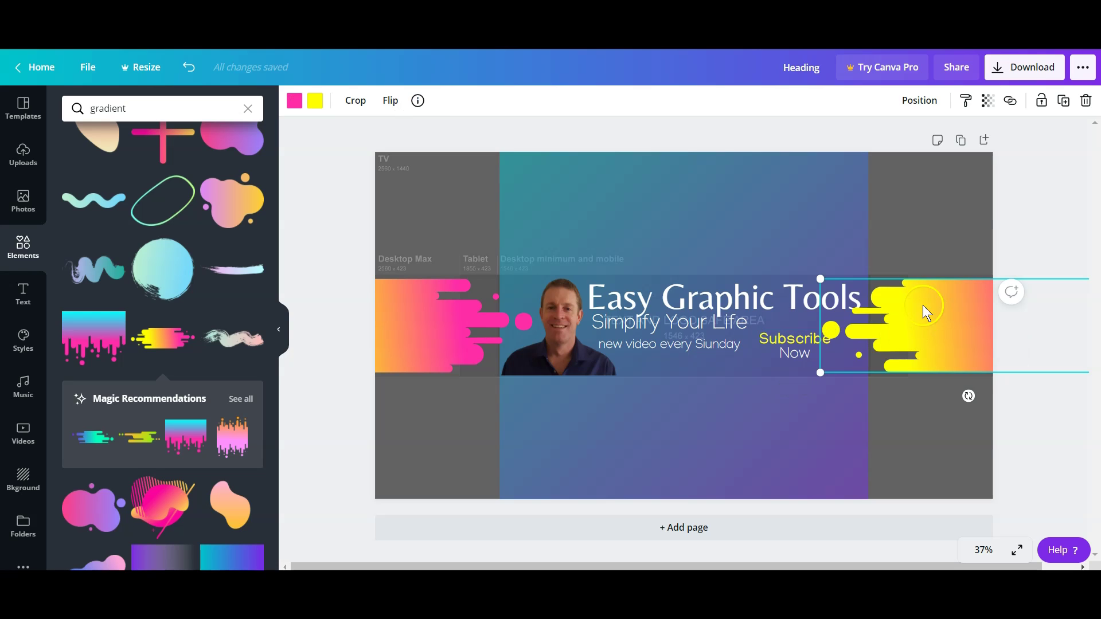
left_click(920, 102)
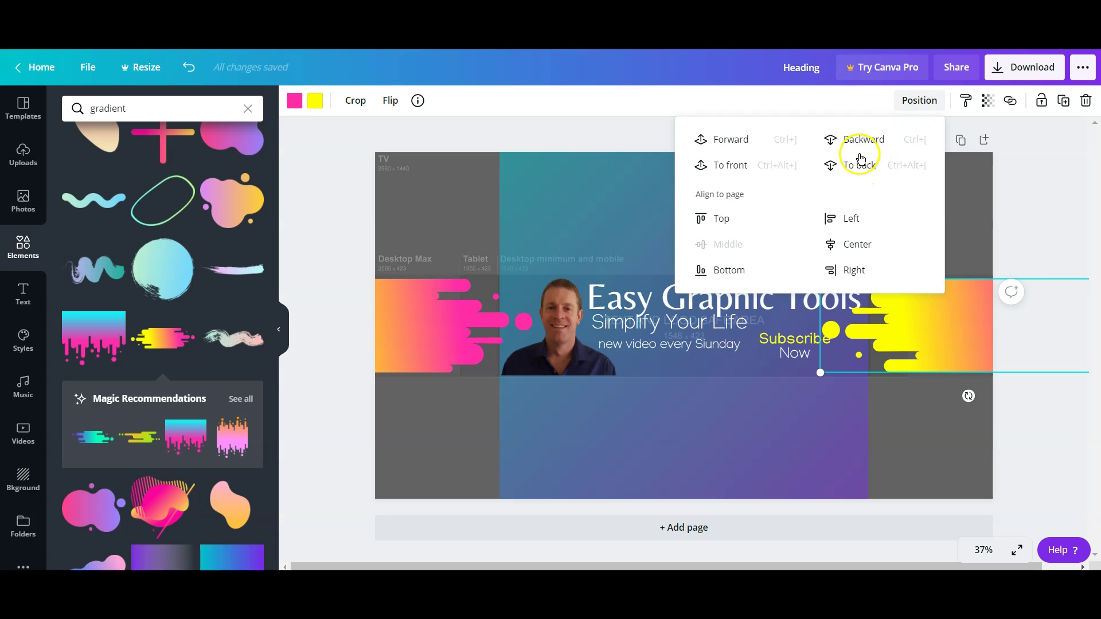
left_click(868, 136)
left_click(866, 141)
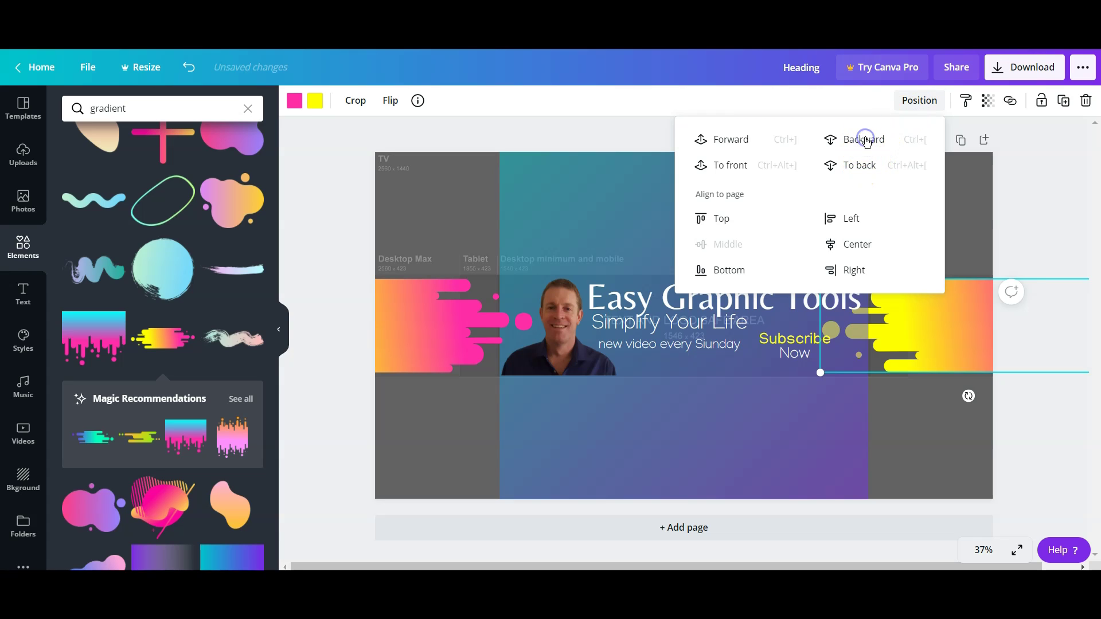
left_click(1033, 215)
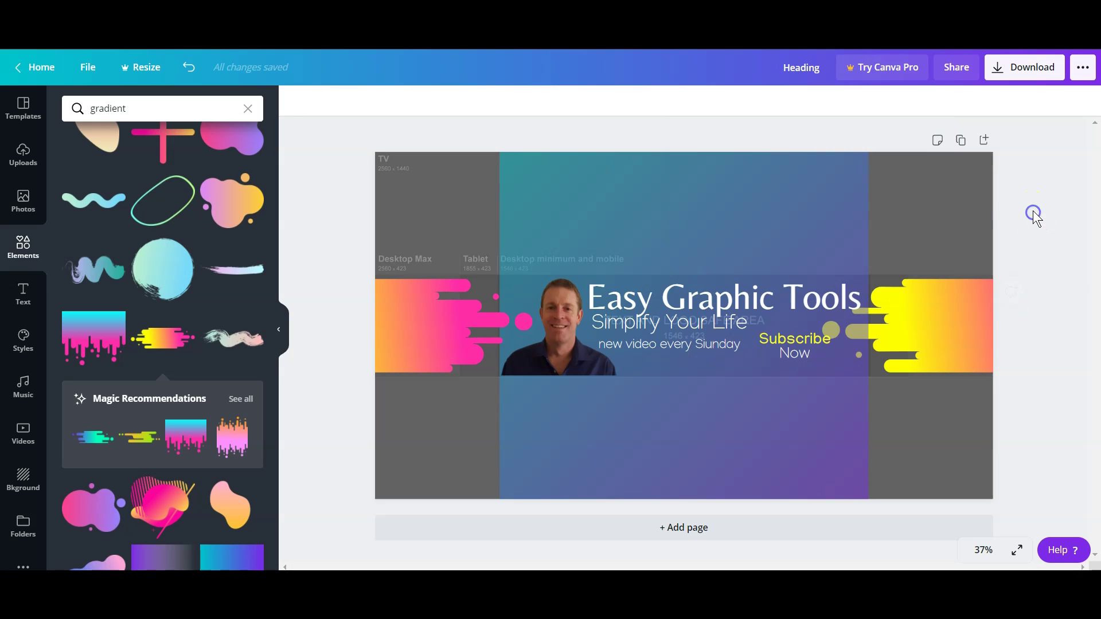
Set the central teal-to-purple gradient's transparency value to 51
left_click(837, 333)
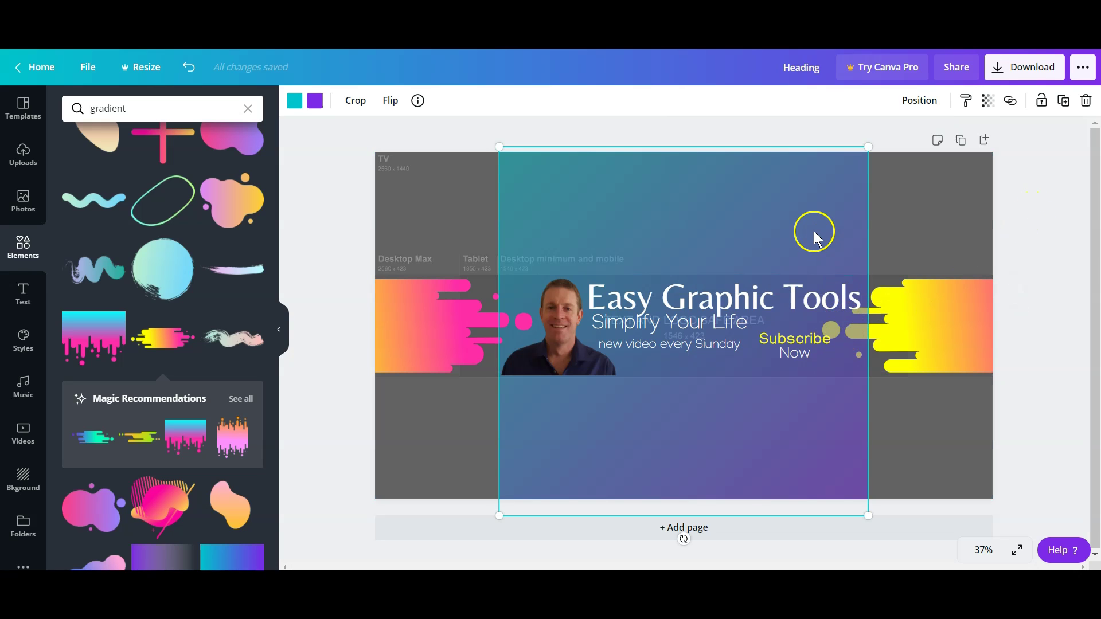
left_click(993, 108)
mouse_move(936, 140)
left_mouse_down()
mouse_move(904, 143)
mouse_move(960, 140)
mouse_move(917, 138)
left_mouse_up()
left_click(1030, 202)
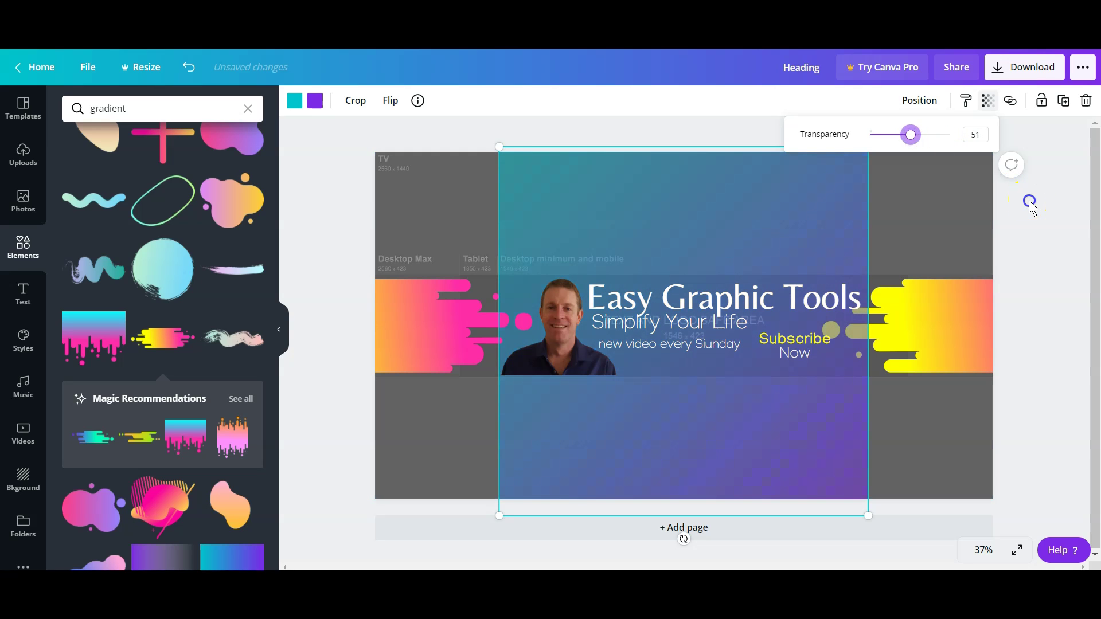
Move the "Subscribe Now" text slightly up and closer to the yellow splash graphic
left_click(631, 213)
left_click(324, 227)
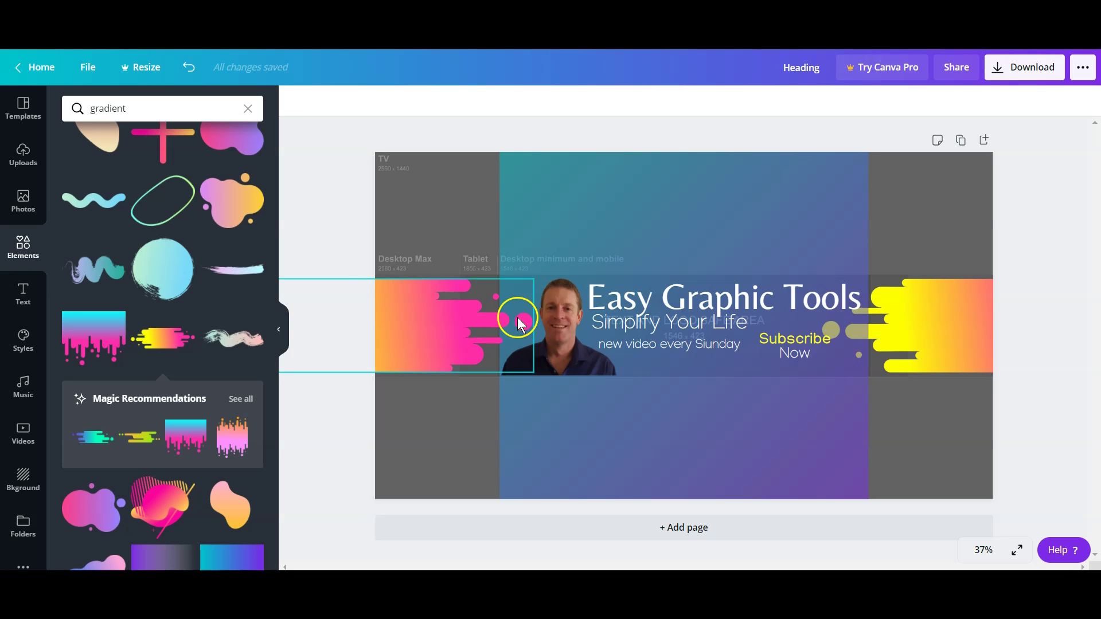
left_click(831, 332)
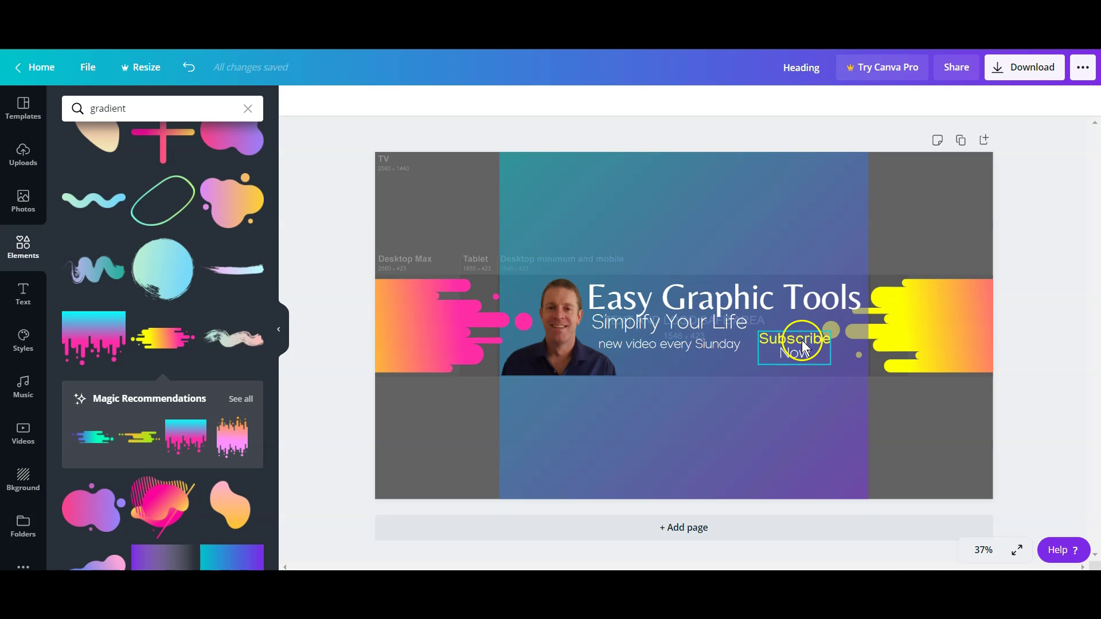
left_click_drag(802, 341, 817, 336)
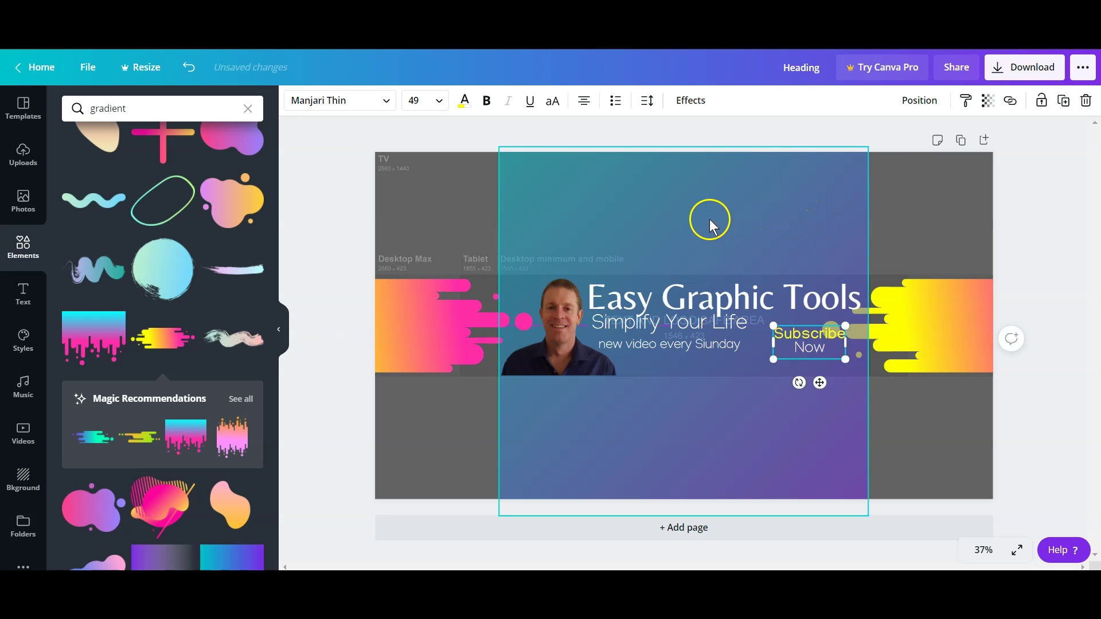
Make the central teal-to-purple gradient slightly more opaque, then deselect it
left_click(988, 103)
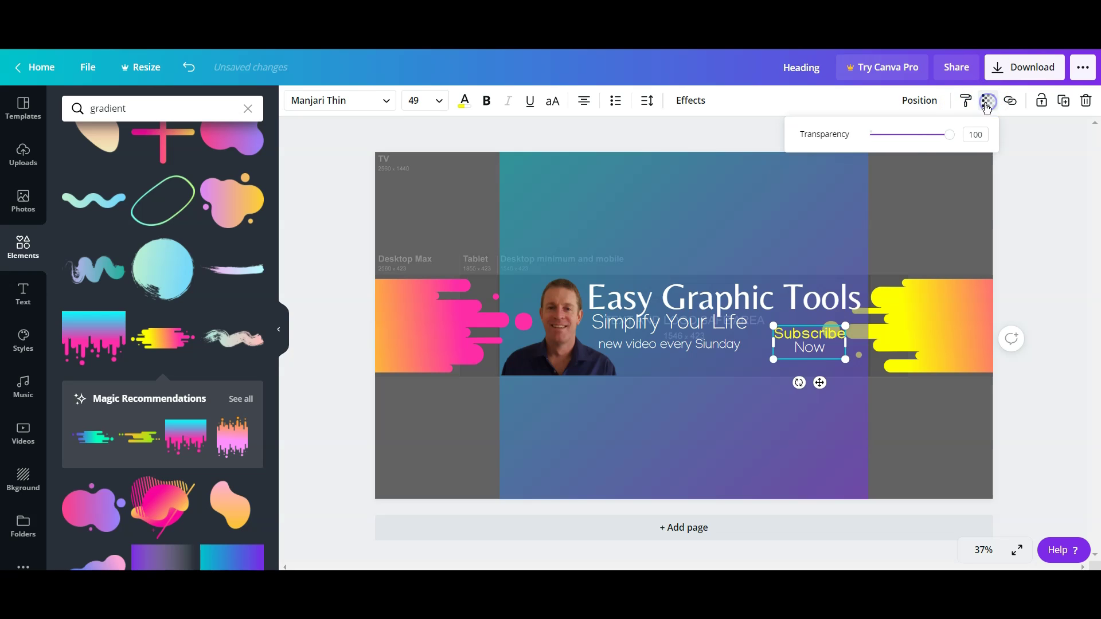
left_click(789, 228)
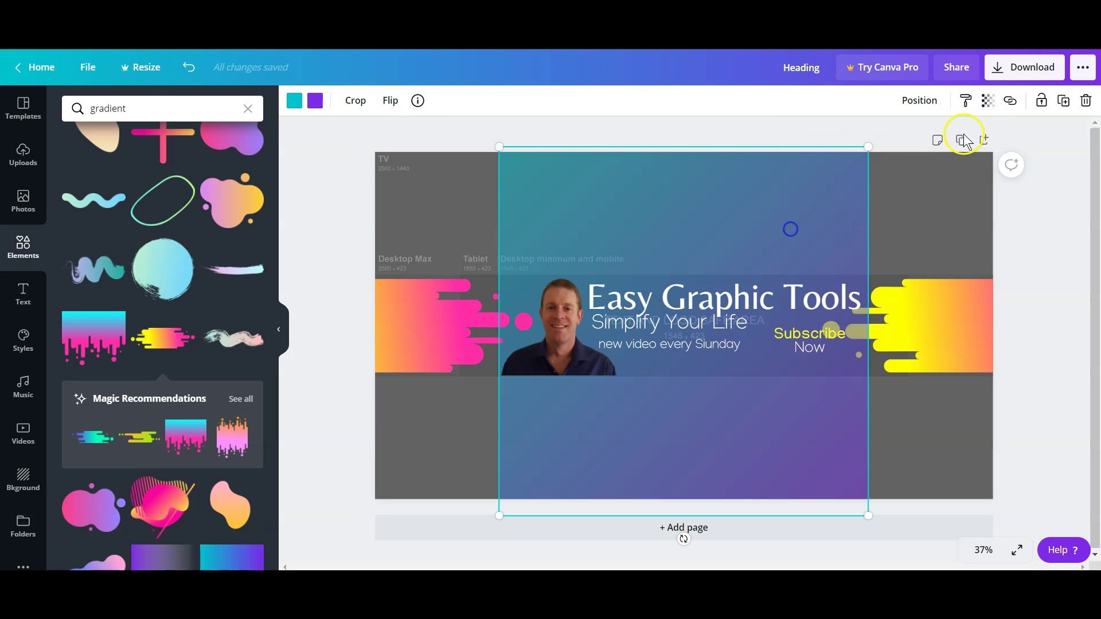
left_click(988, 101)
mouse_move(949, 134)
left_mouse_down()
mouse_move(908, 134)
mouse_move(974, 133)
mouse_move(899, 135)
mouse_move(945, 140)
left_mouse_up()
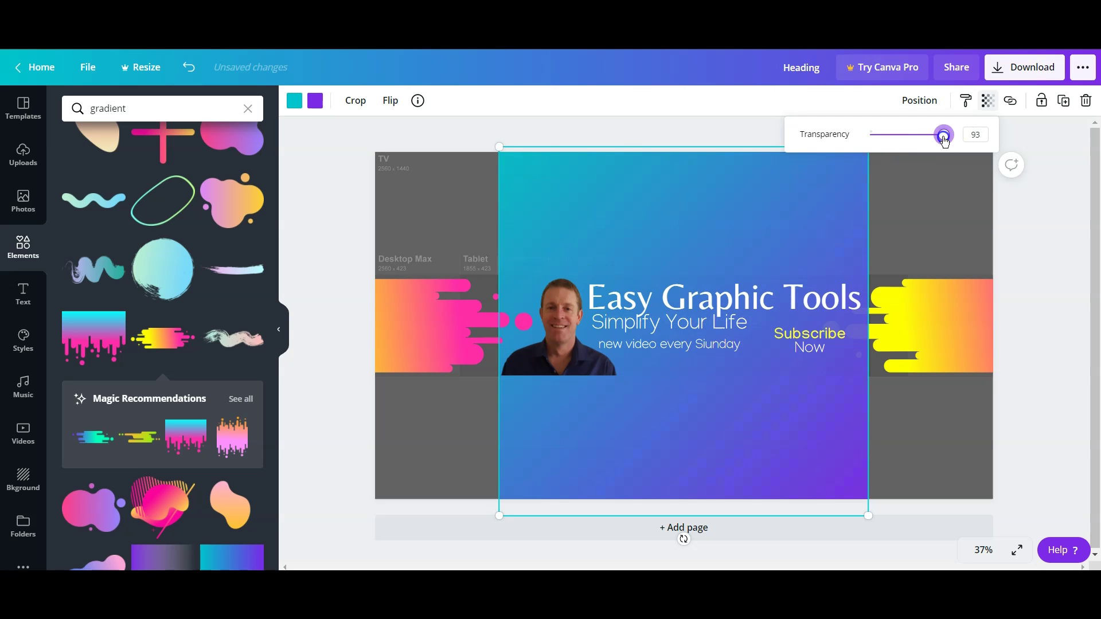
left_click(1036, 222)
Try the Belleza, Glacial Indifference, Arsenal, Moontime, Anton, Nickainley and Martel Heavy font pairings on the design
left_click(690, 306)
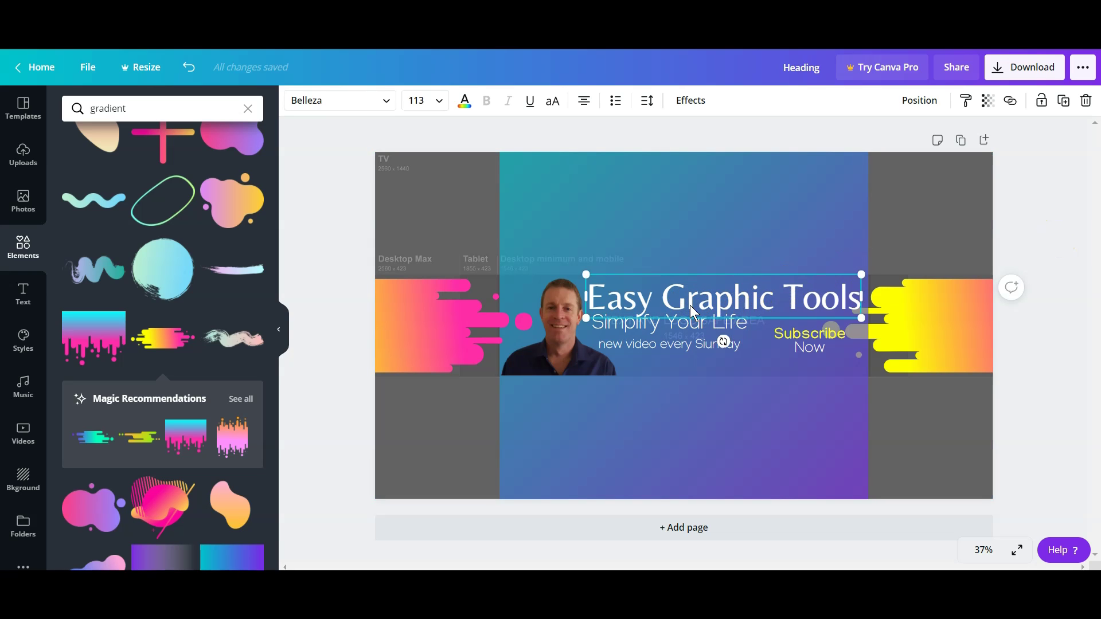
left_click(28, 347)
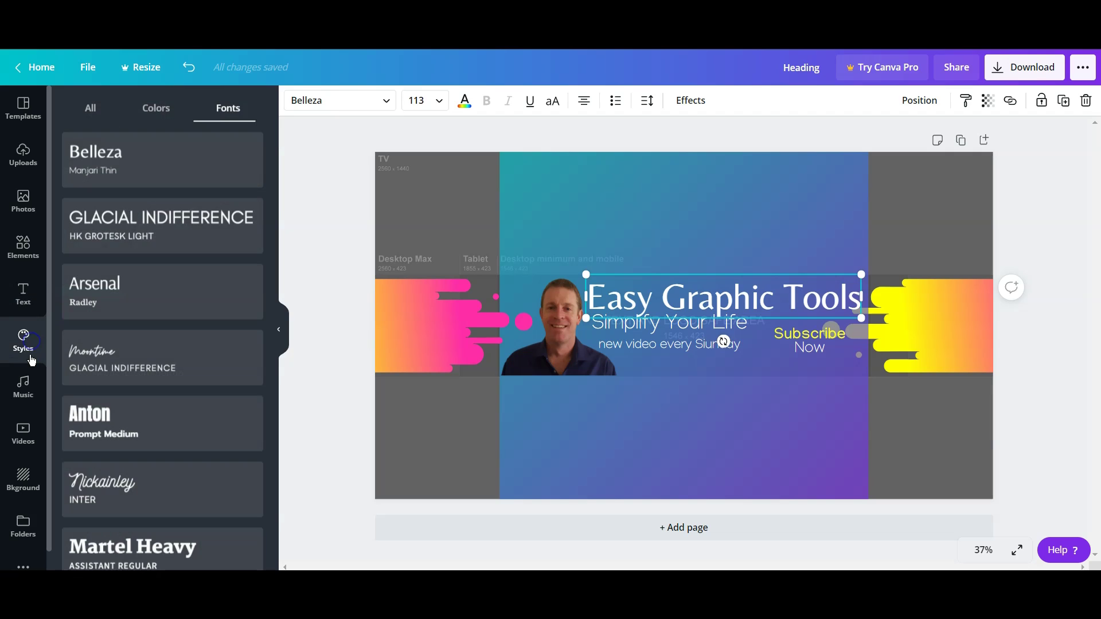
left_click(119, 164)
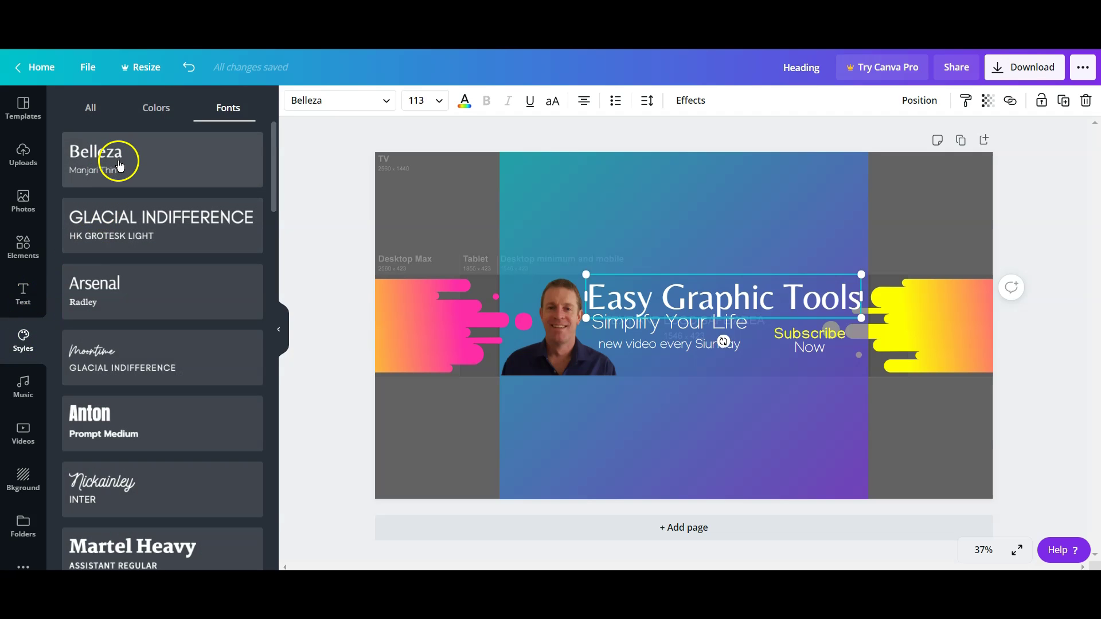
left_click(117, 168)
left_click(133, 222)
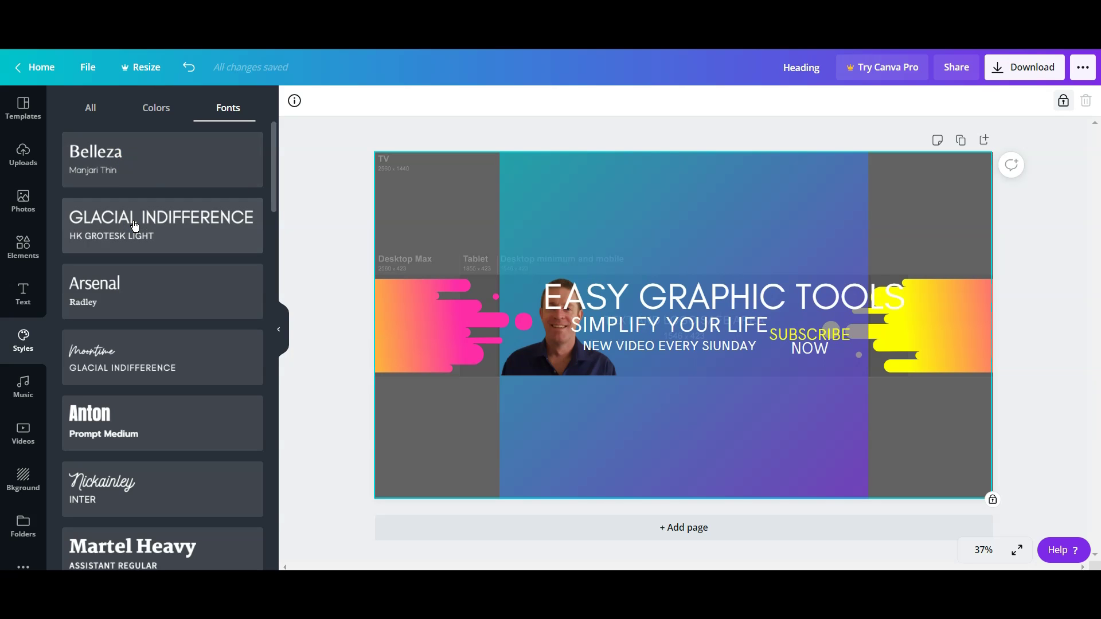
left_click(122, 282)
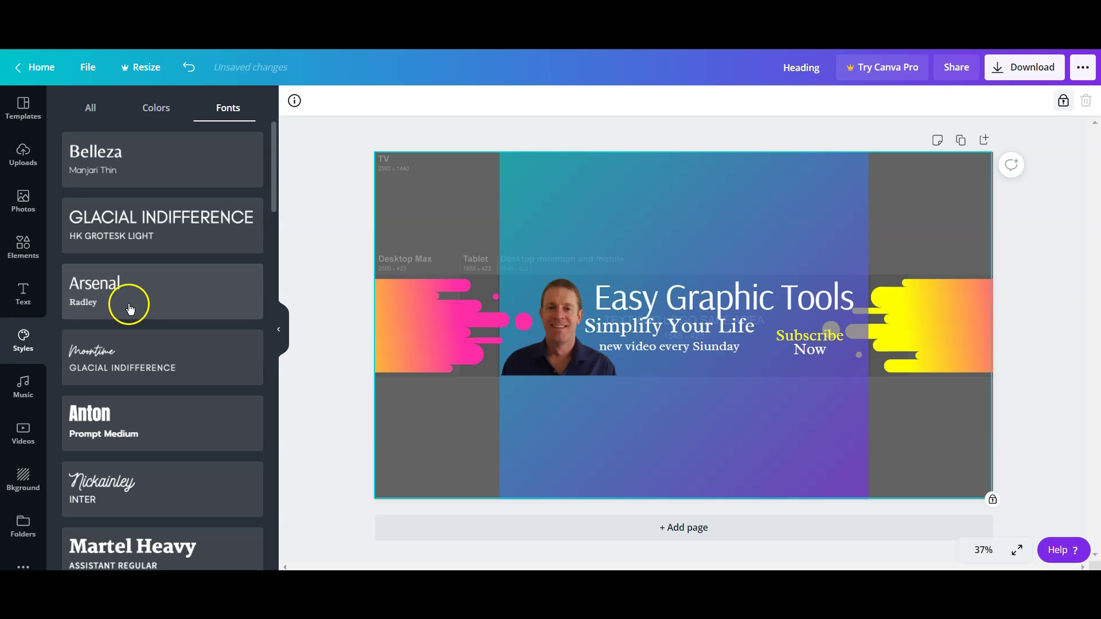
left_click(137, 351)
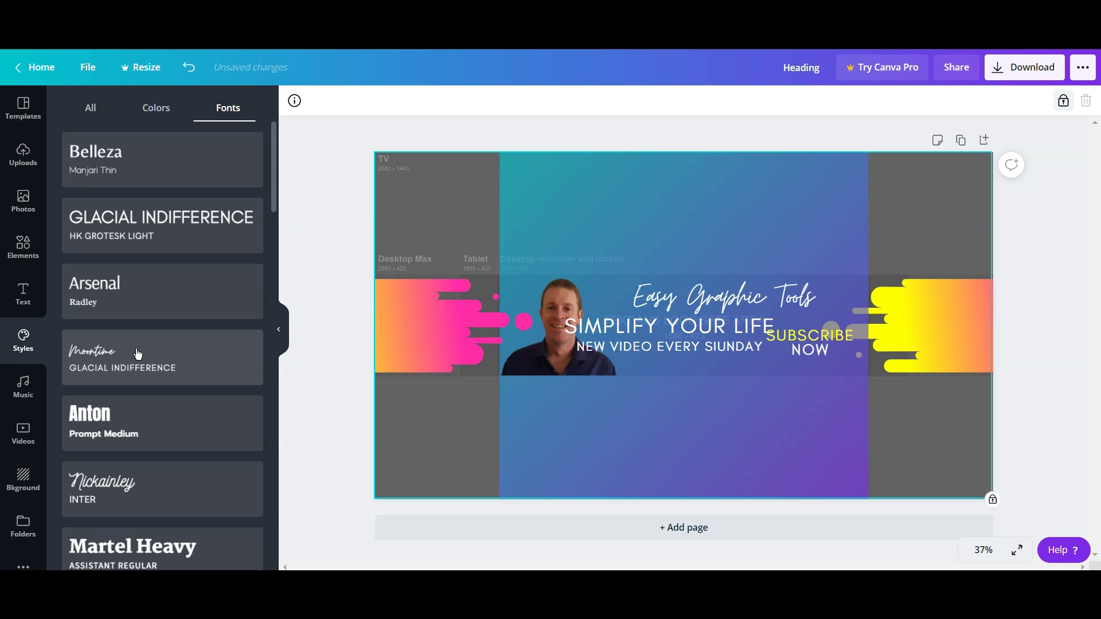
left_click(135, 417)
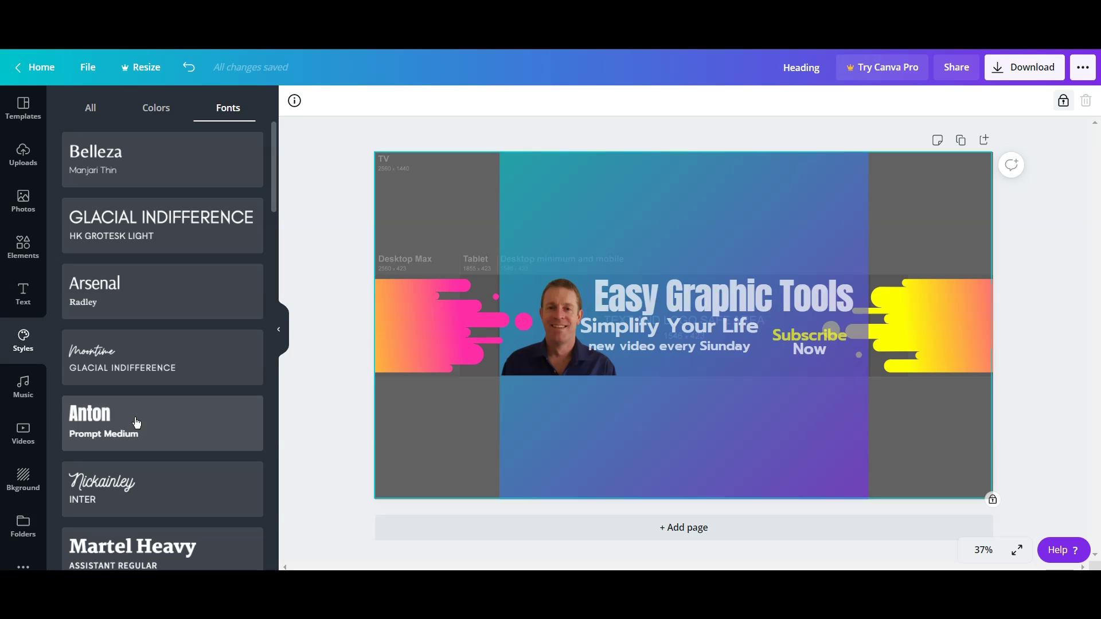
scroll(136, 421, "down", 3)
left_click(159, 356)
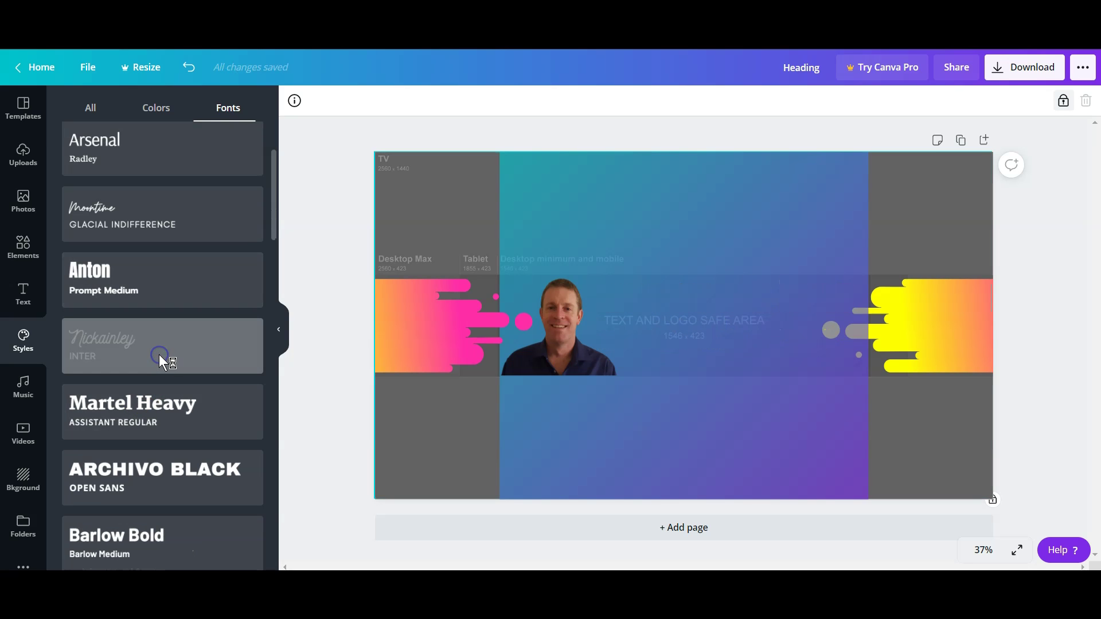
left_click(170, 413)
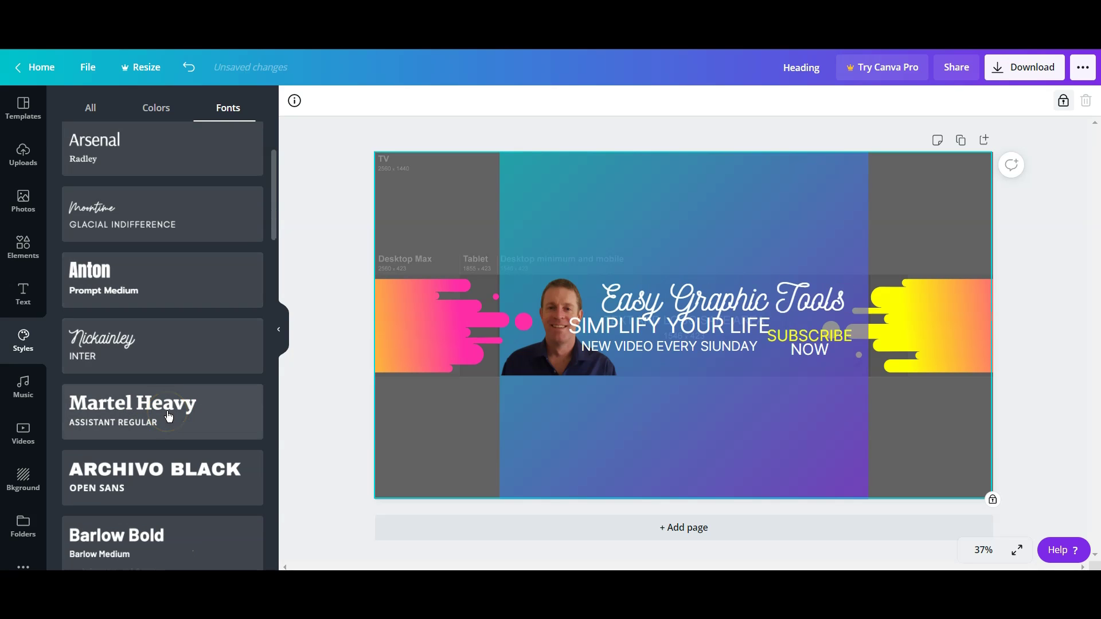
Apply the Quattrocento and Josefin Sans Regular font pairing to all text in the design
scroll(173, 447, "down", 10)
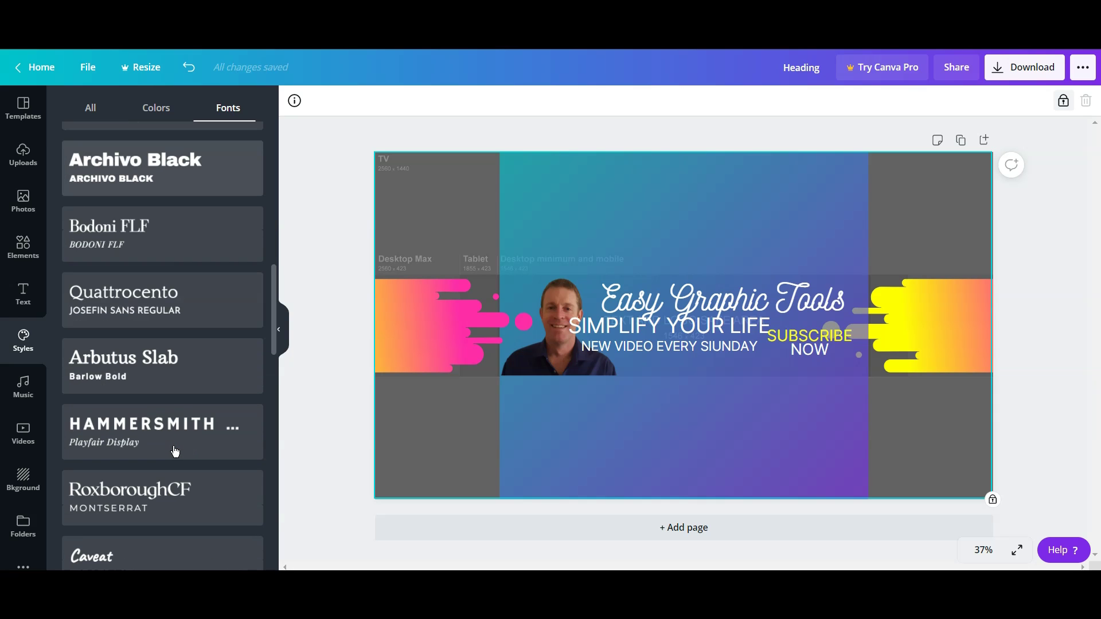
left_click(167, 303)
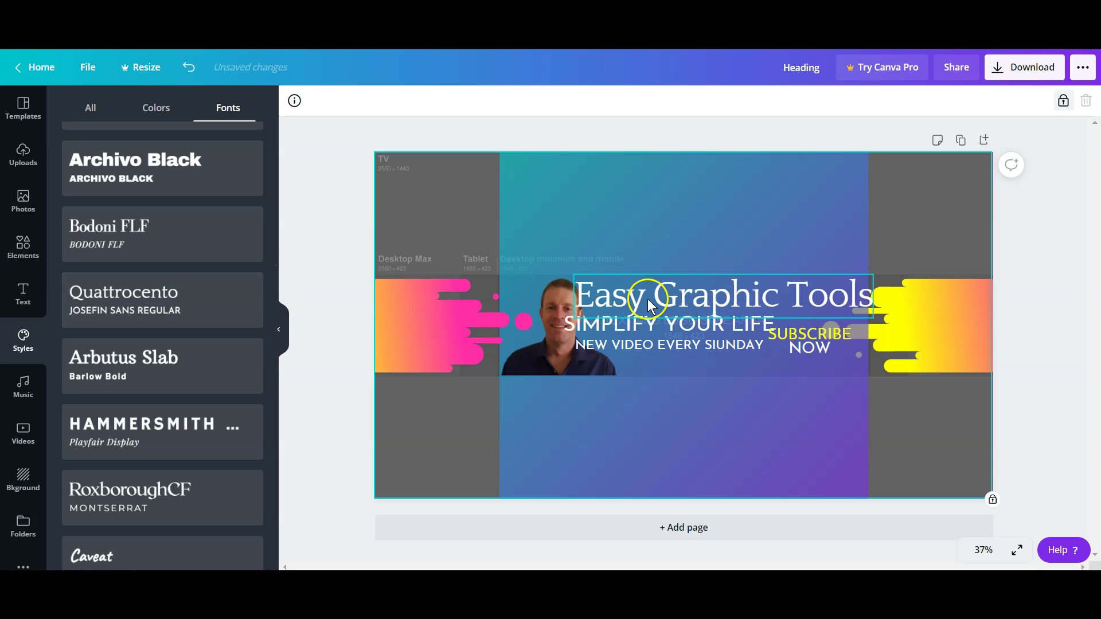
Shrink the "Easy Graphic Tools" heading to size 98 and scale down the "Simplify Your Life" and video schedule lines to clear the portrait
left_click(623, 295)
left_click_drag(573, 274, 628, 289)
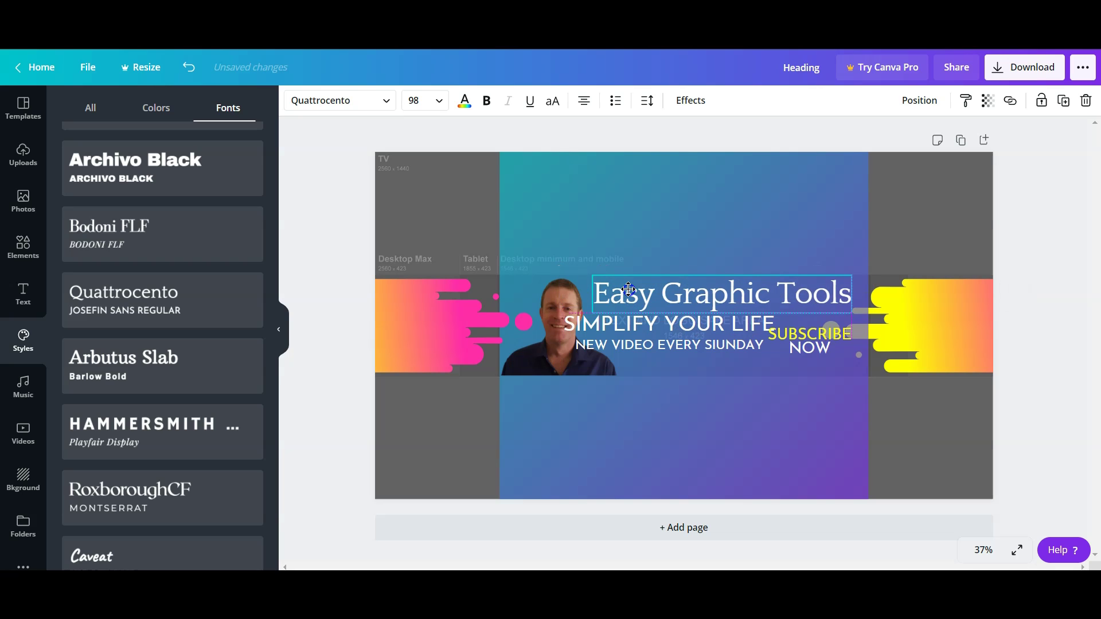
left_click(614, 322)
left_click_drag(563, 313, 615, 342)
left_click(639, 342)
Shrink the "Subscribe Now" text to size 36.7 and move it up beneath the end of the heading
left_click(805, 342)
left_click_drag(767, 326, 821, 334)
left_click_drag(822, 334, 827, 335)
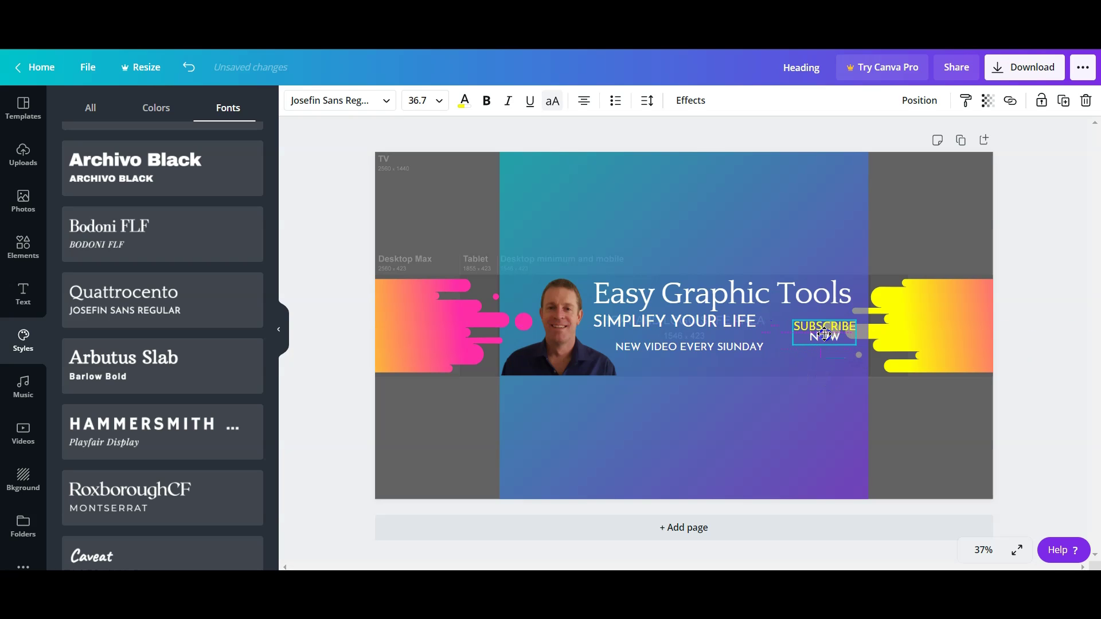
Move the video schedule line lower and slightly away from the portrait, and select its text for editing
left_click(655, 349)
left_click_drag(655, 352, 663, 353)
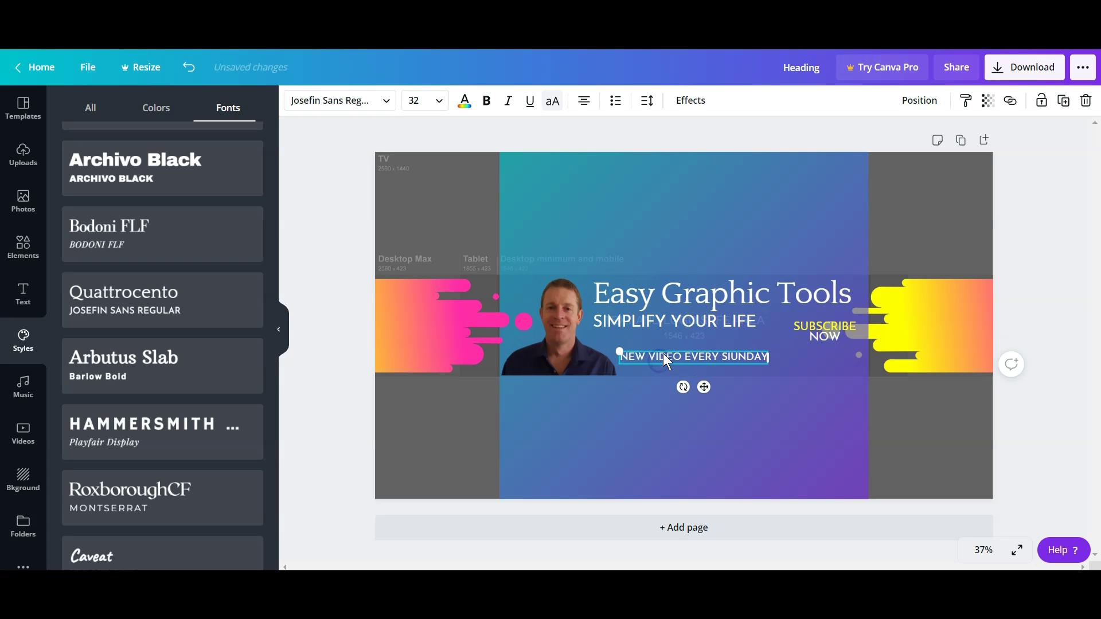
double_click(665, 355)
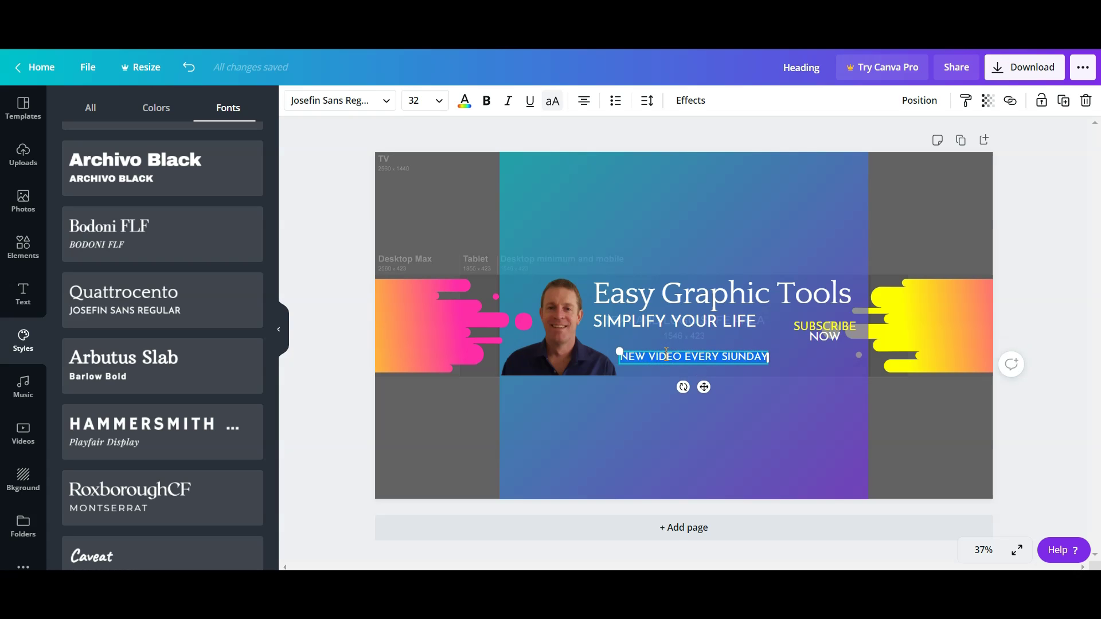